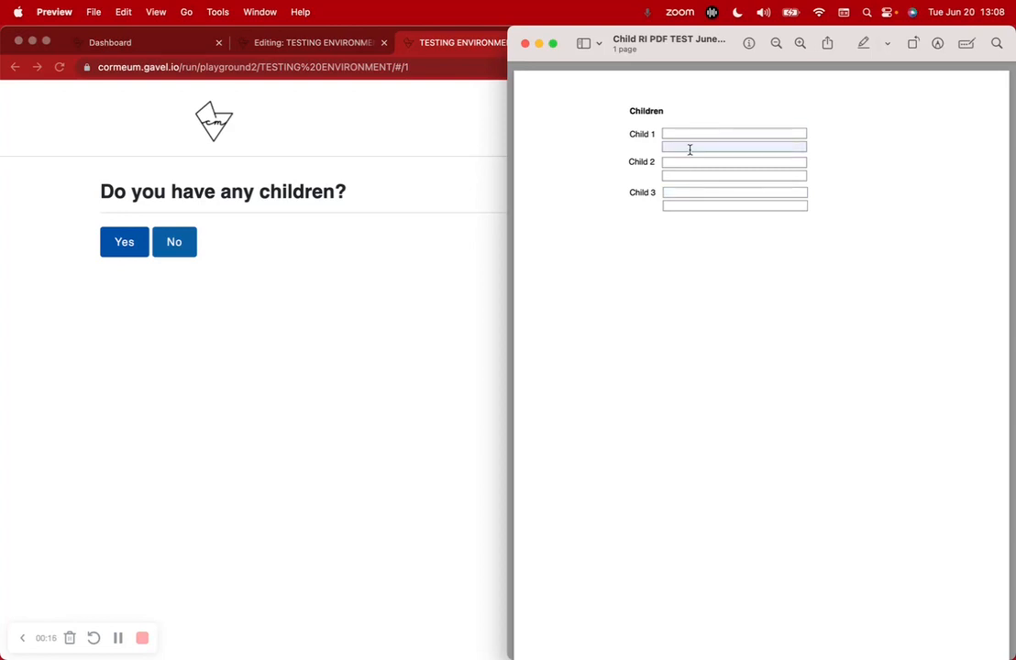
Answer Yes to having children, add another child entry, and view the filled Children RI PDF Test
left_click(449, 258)
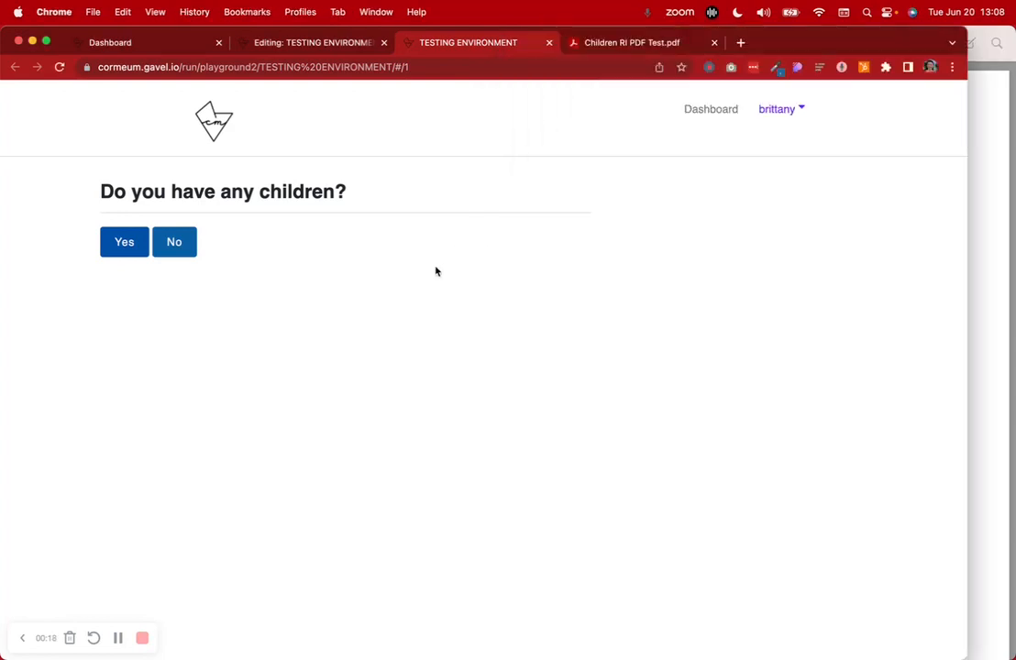
left_click(144, 243)
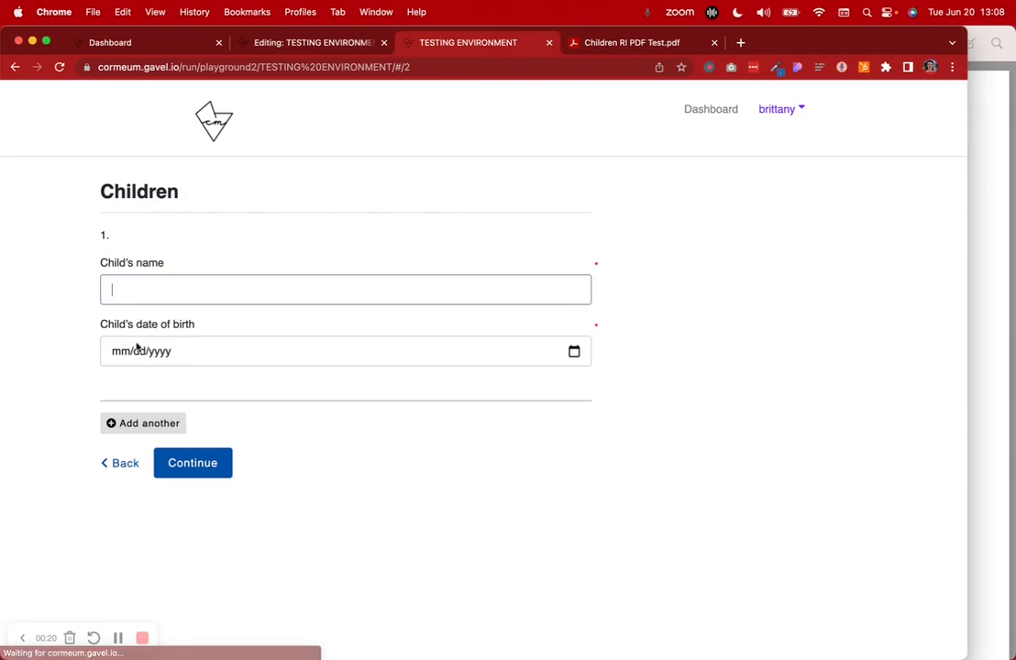
left_click(146, 422)
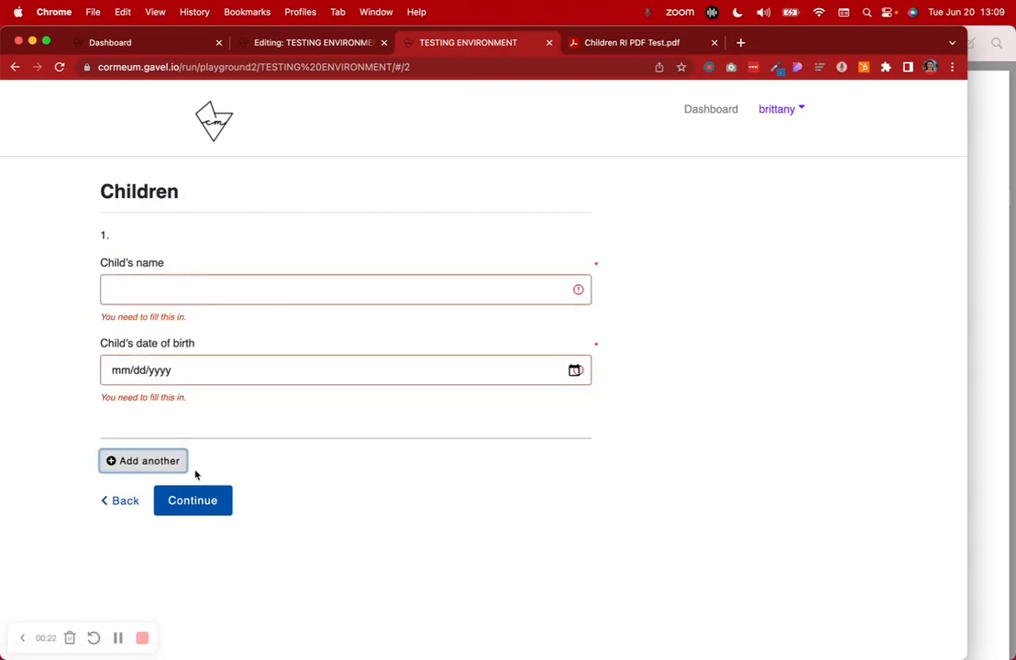
left_click(583, 47)
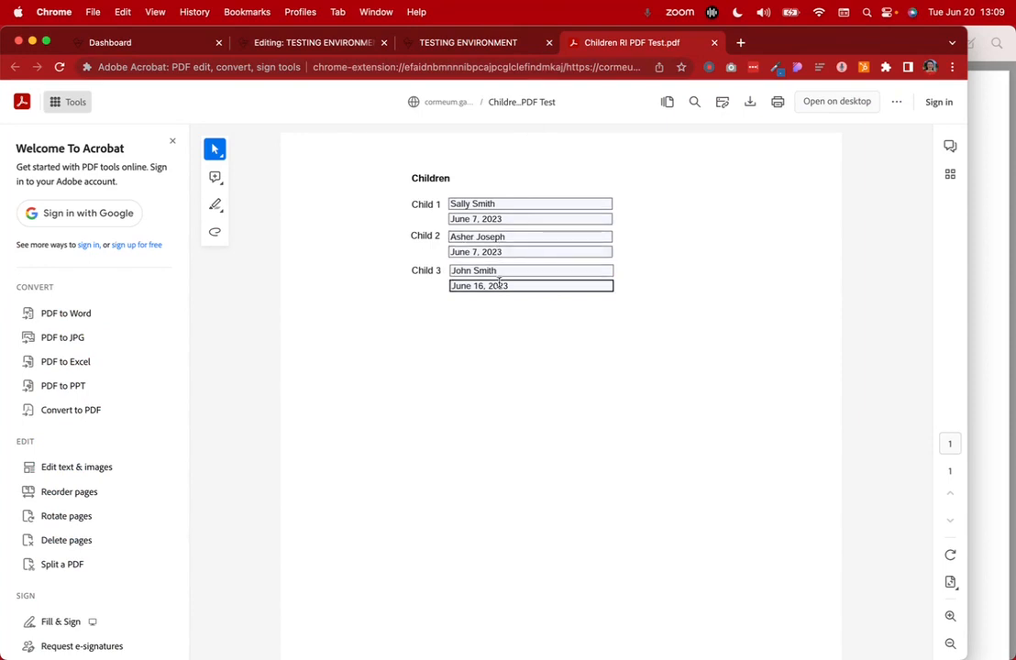
Leave the Children PDF for the workflow editor and open its IL page
left_click(308, 43)
left_click(27, 418)
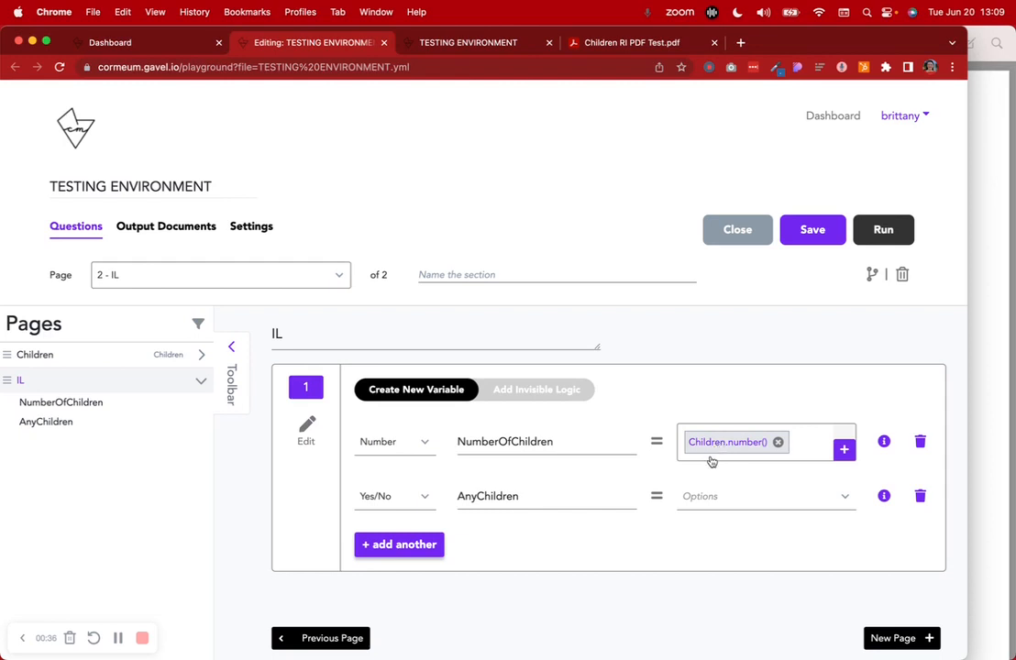
Reveal the IL invisible logic: NumberOfChildren greater than 0 sets AnyChildren Yes, otherwise No
left_click(543, 392)
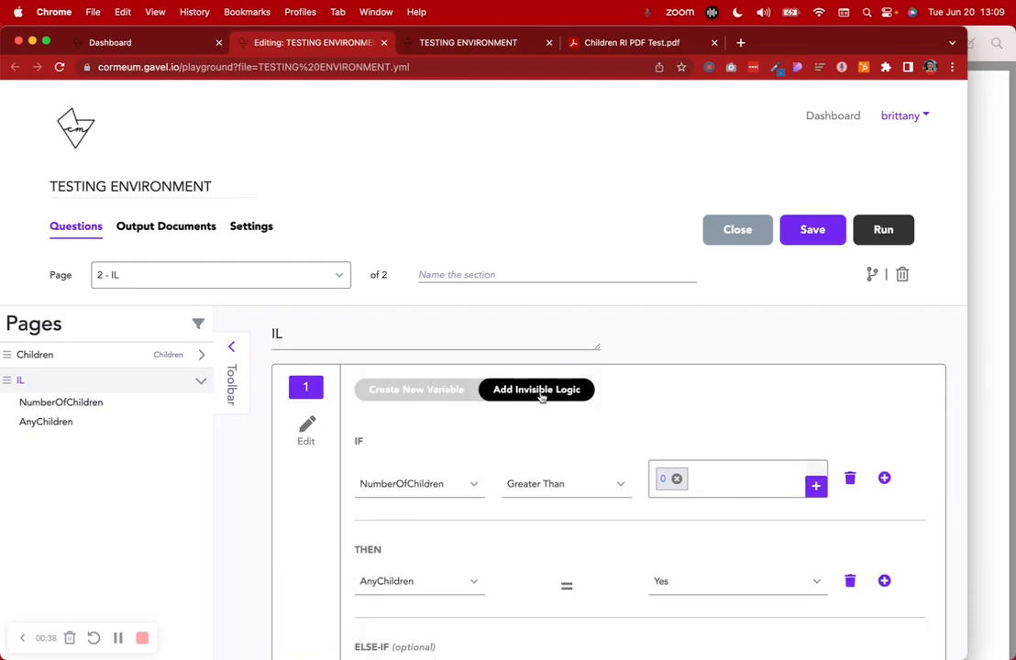
scroll(541, 397, "down", 2)
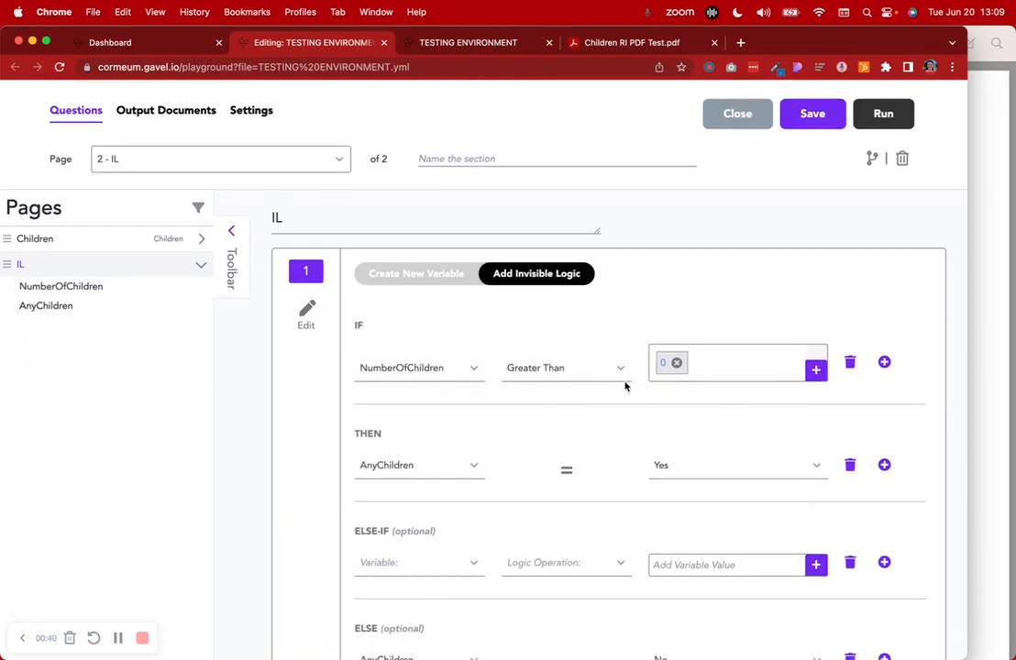
scroll(612, 383, "down", 2)
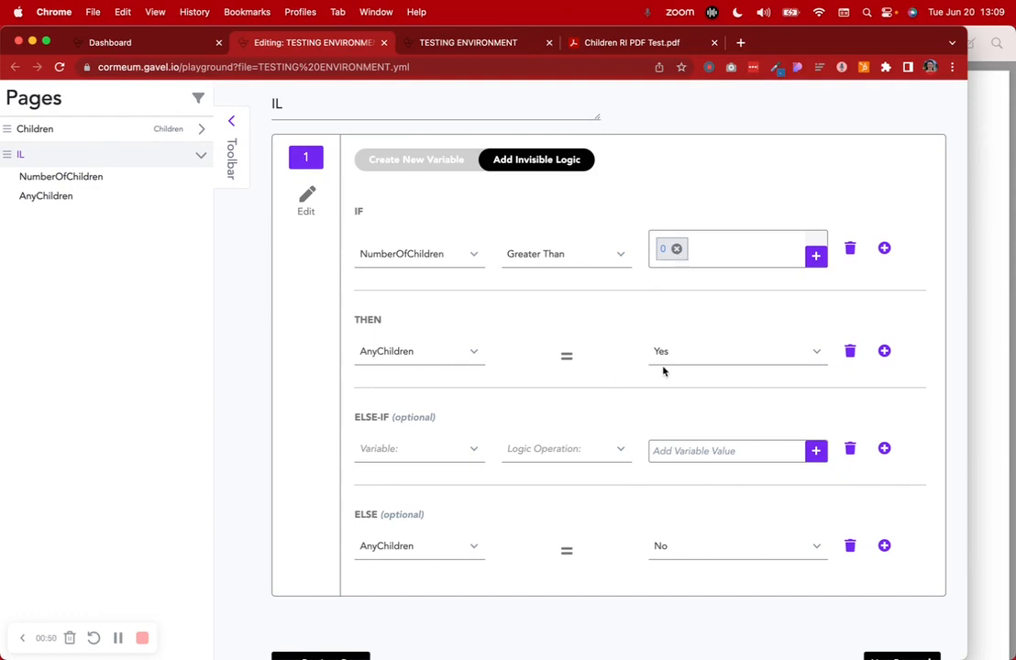
scroll(663, 371, "up", 5)
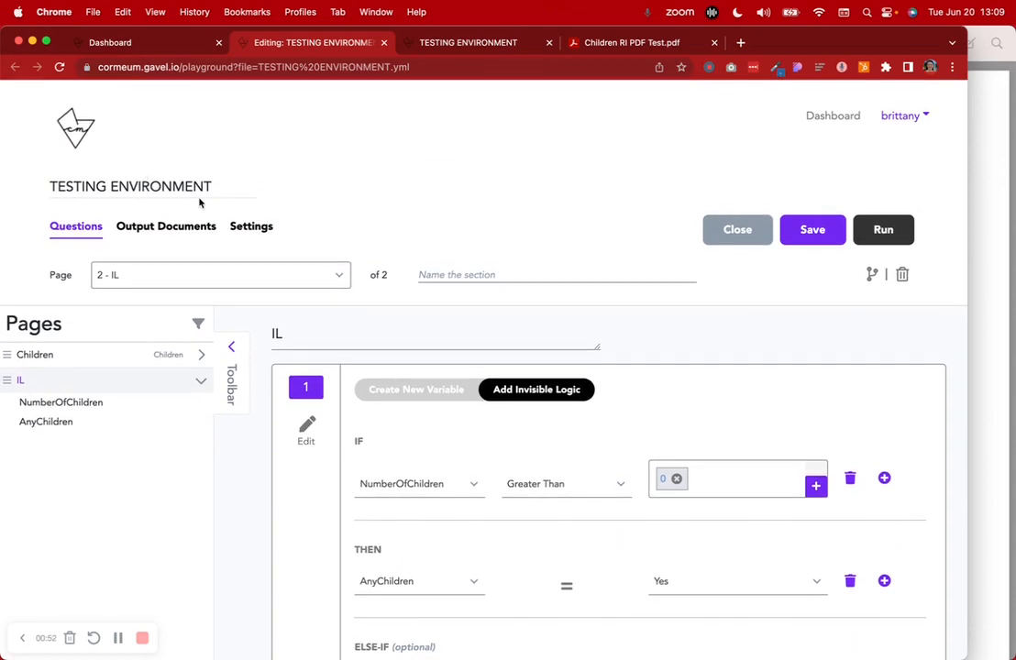
scroll(528, 498, "down", 6)
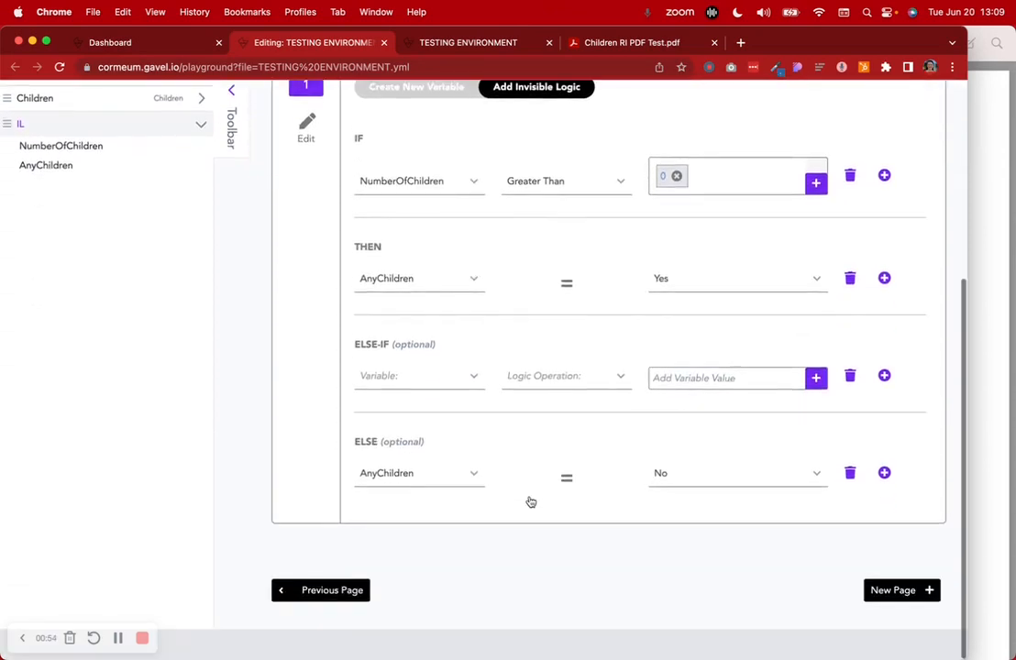
scroll(399, 334, "up", 6)
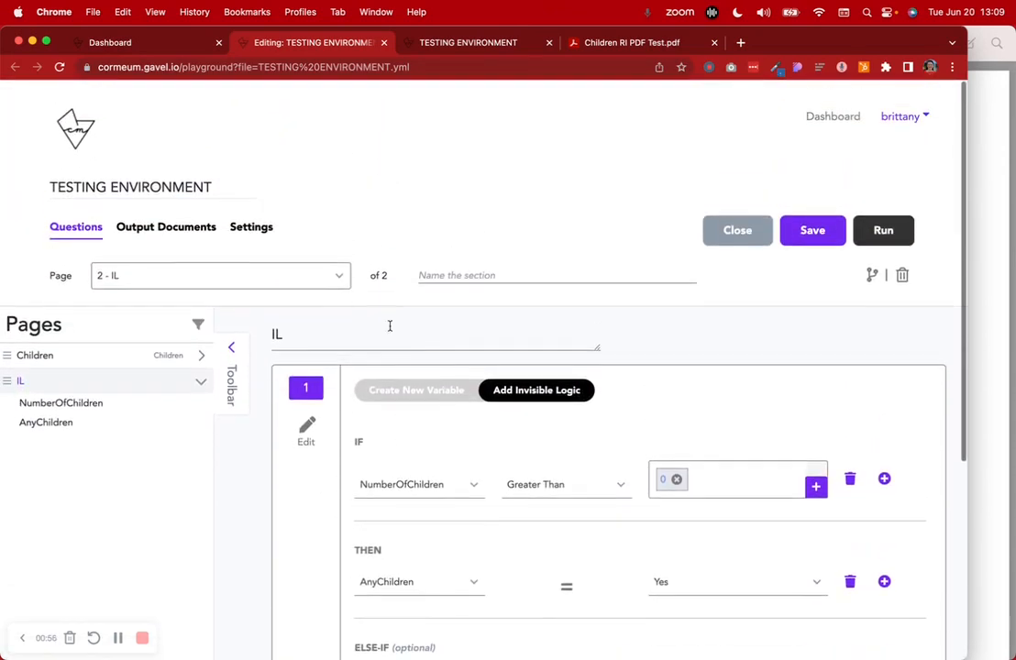
Open Output Documents and expand the Children RI PDF Test attachment's field tags
left_click(174, 227)
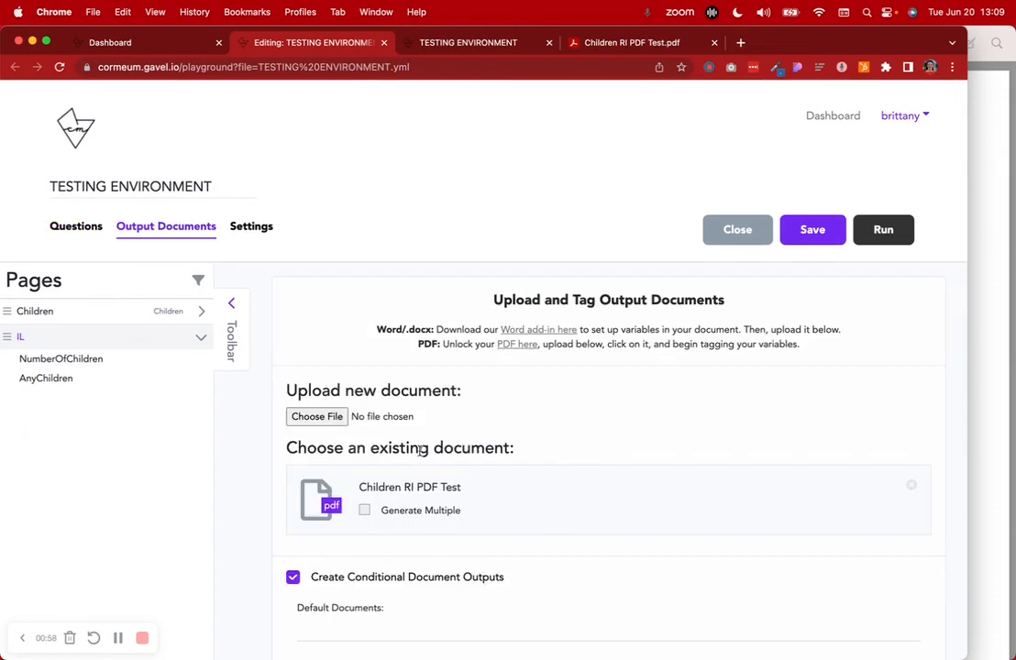
scroll(417, 455, "down", 4)
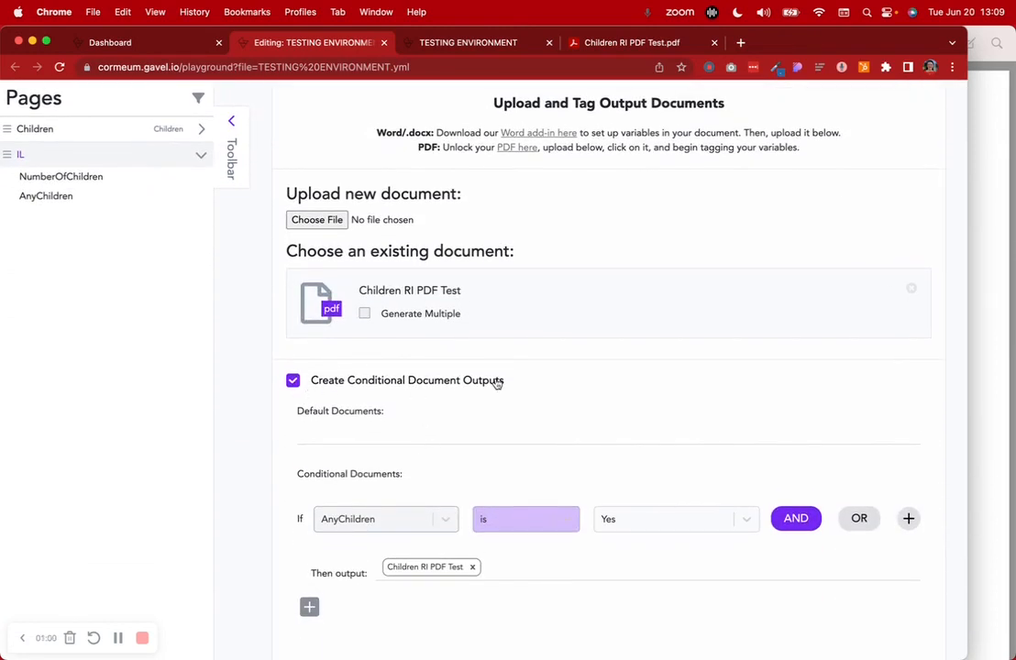
scroll(496, 383, "down", 3)
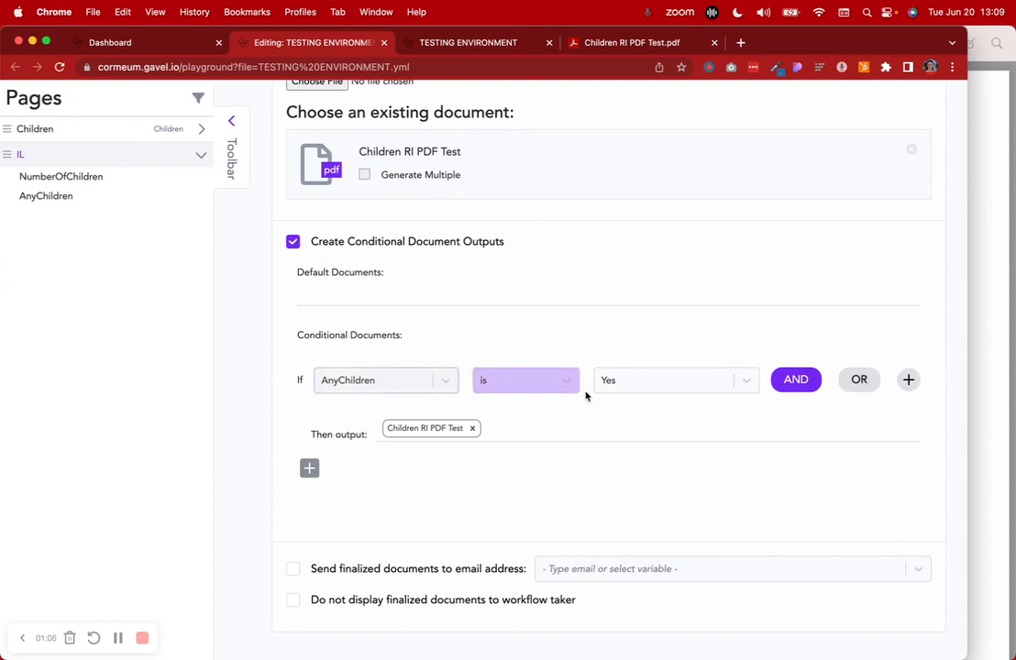
scroll(180, 485, "up", 5)
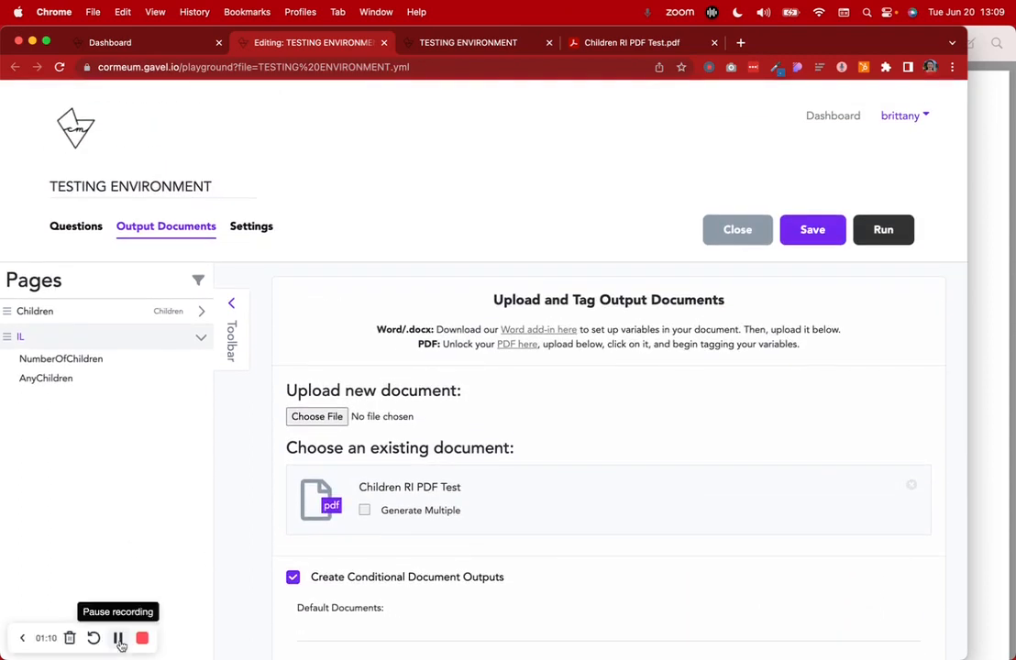
left_click(385, 487)
scroll(438, 488, "down", 5)
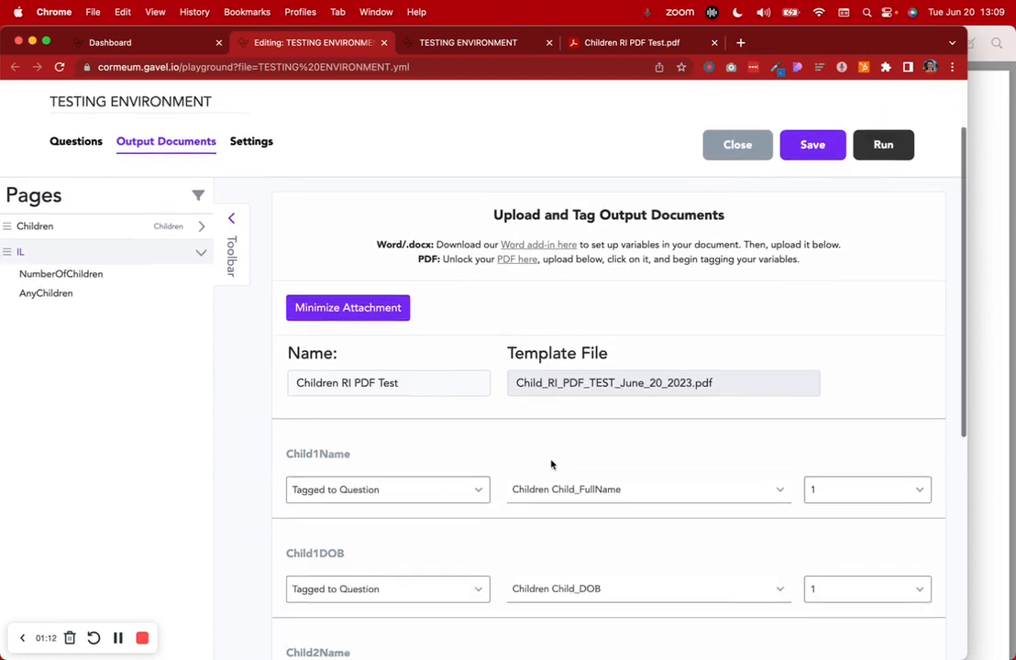
scroll(530, 354, "up", 5)
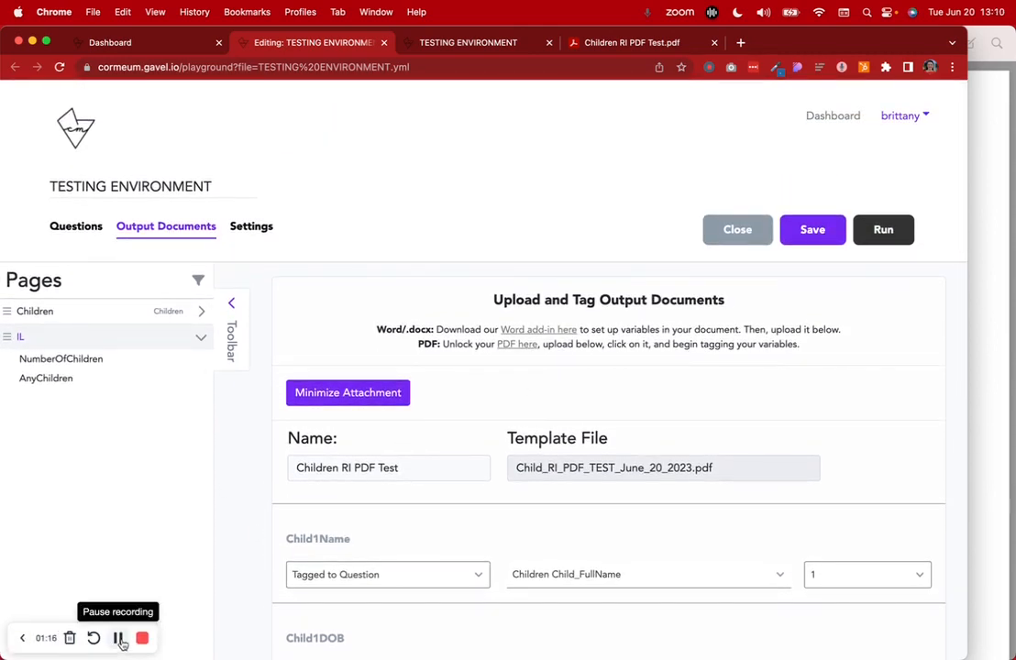
Go back to Questions and review the IL page's invisible logic again
left_click(69, 227)
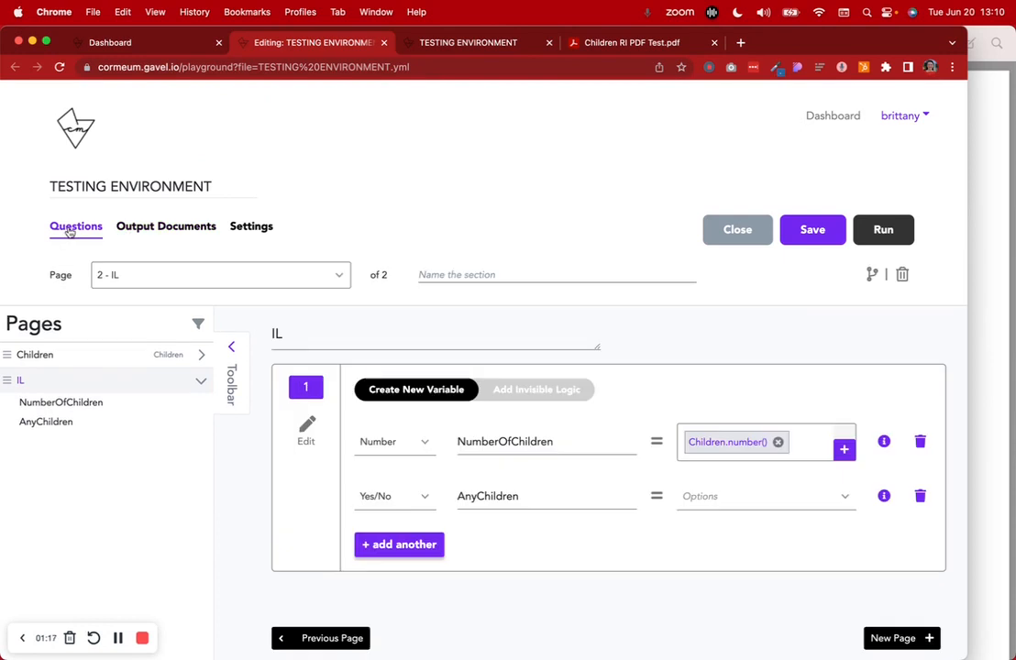
left_click(516, 393)
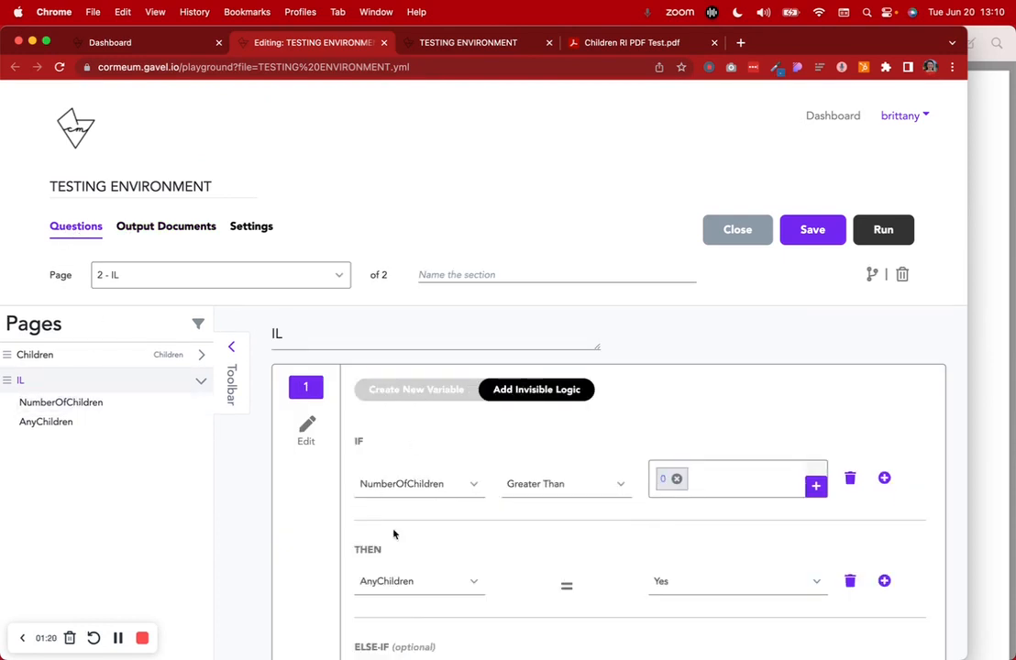
scroll(442, 537, "down", 5)
scroll(442, 537, "up", 5)
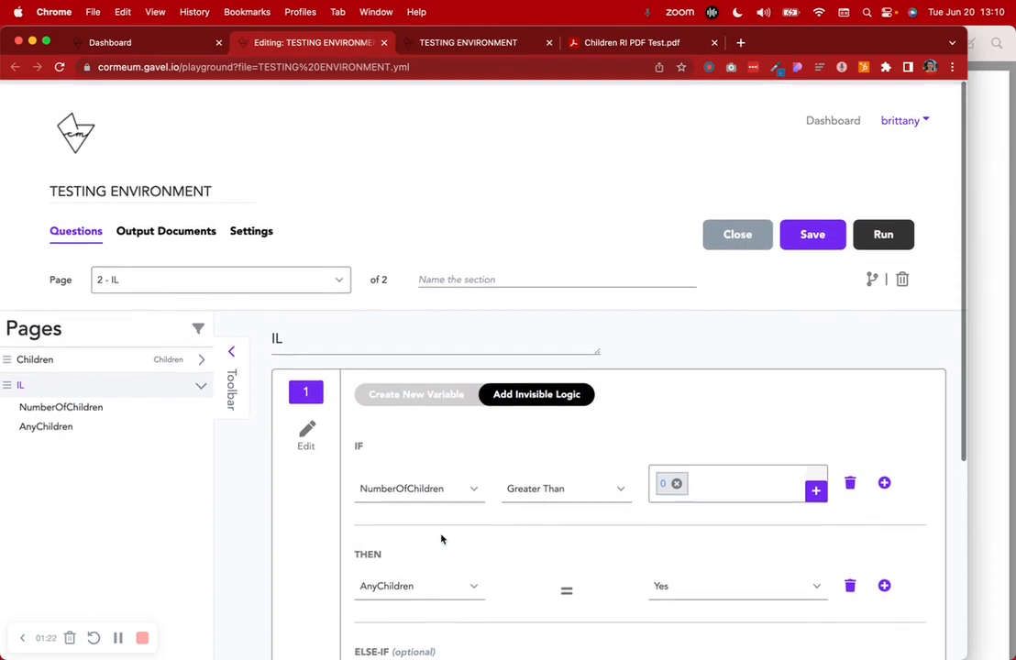
Return to Output Documents to view the AnyChildren-conditioned Children RI PDF Test output
left_click(180, 225)
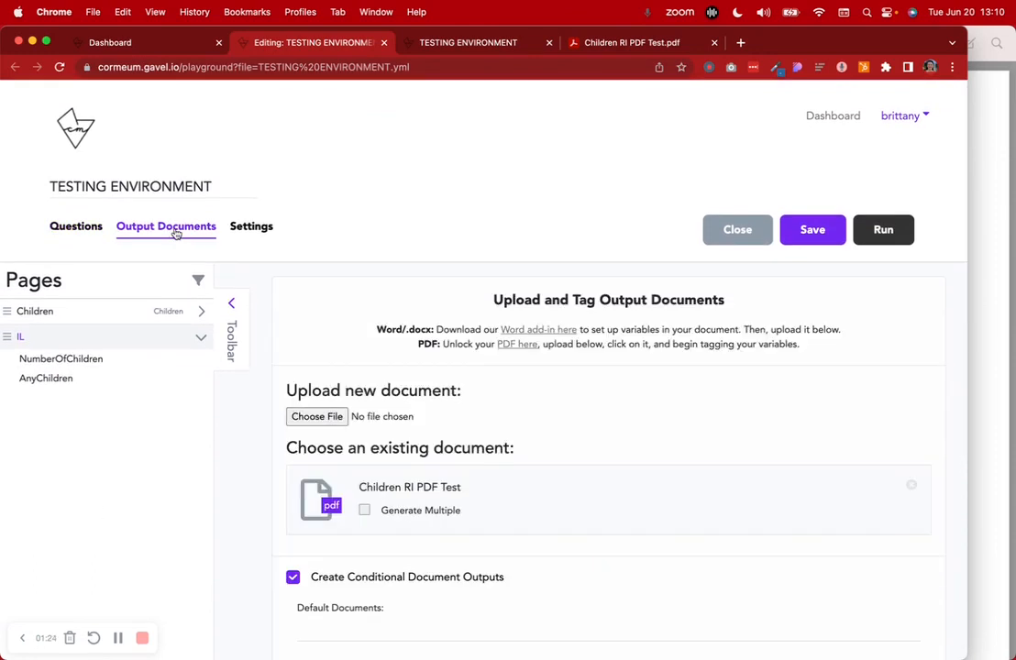
scroll(492, 446, "down", 5)
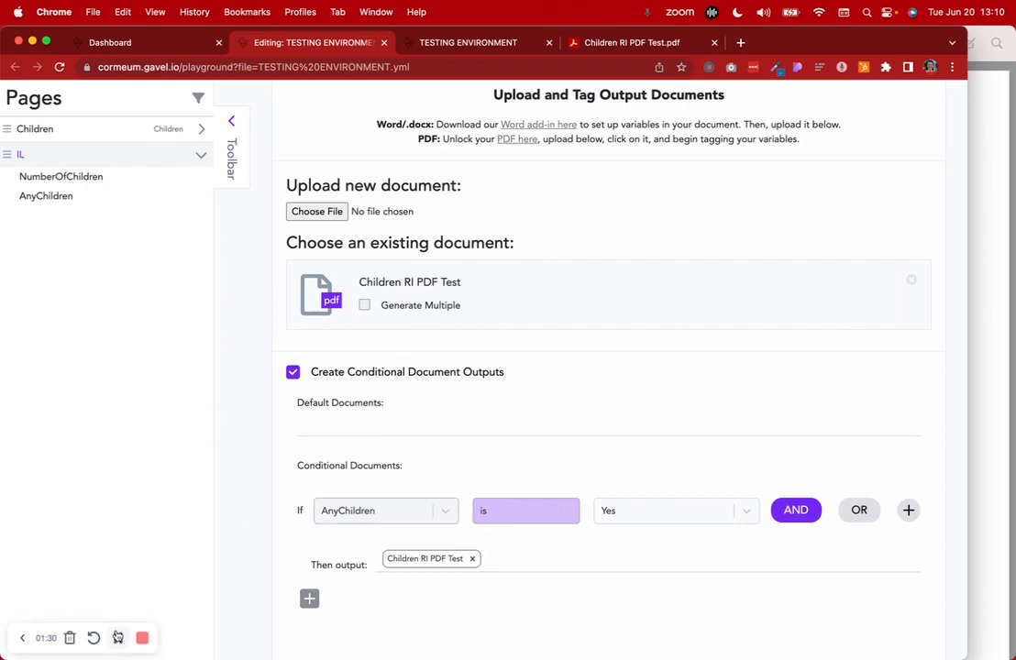
scroll(140, 415, "up", 5)
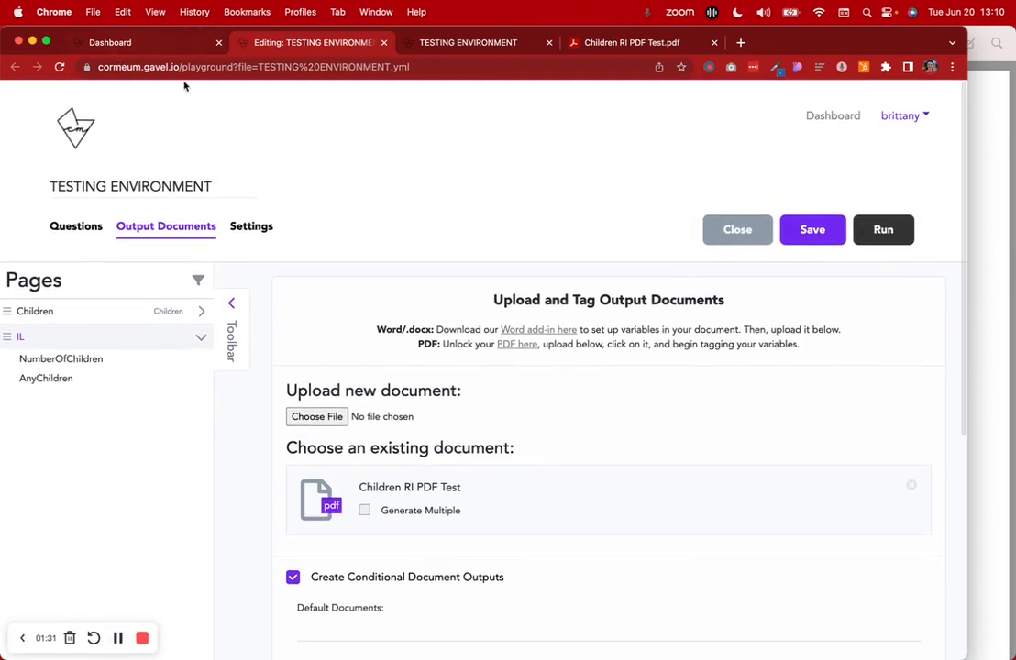
Create a new workflow named 'RI TEST WITH PDF' from the Dashboard
left_click(109, 43)
scroll(391, 295, "up", 5)
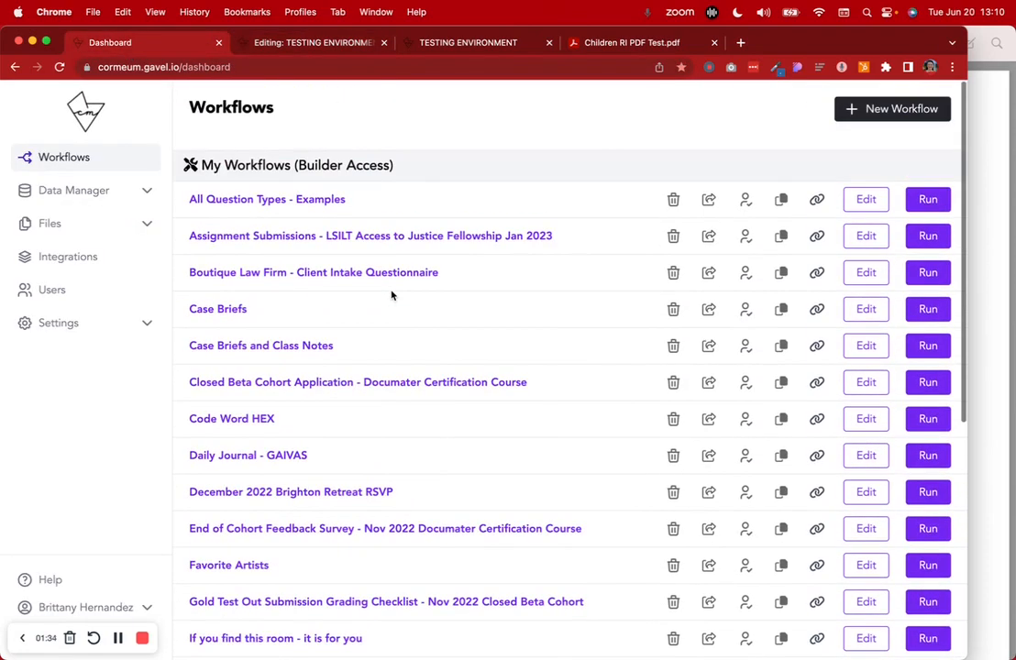
left_click(913, 110)
left_click(440, 182)
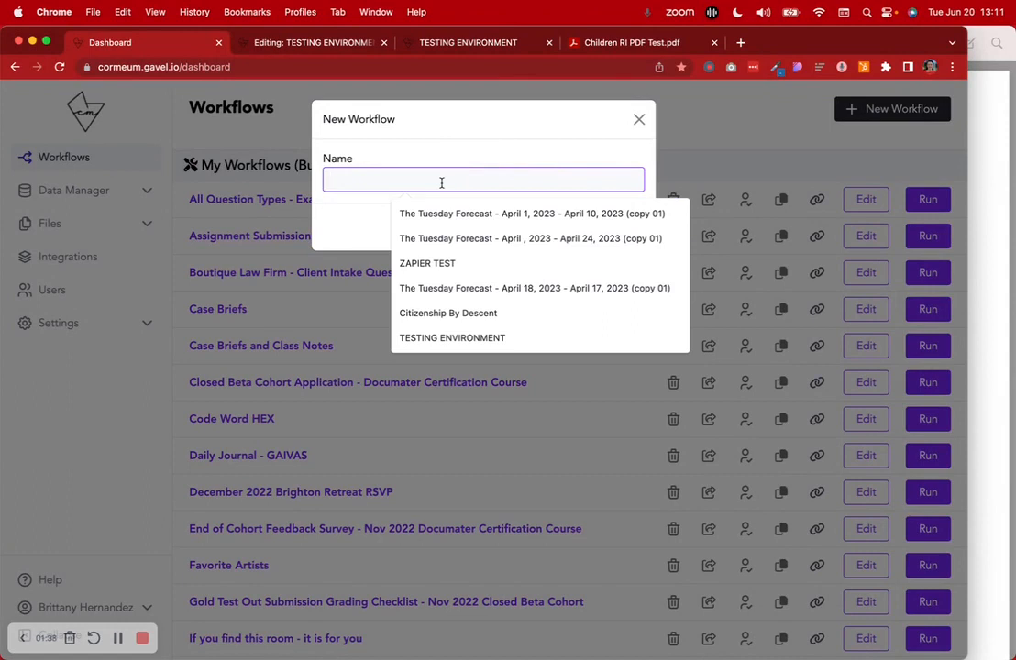
type("R")
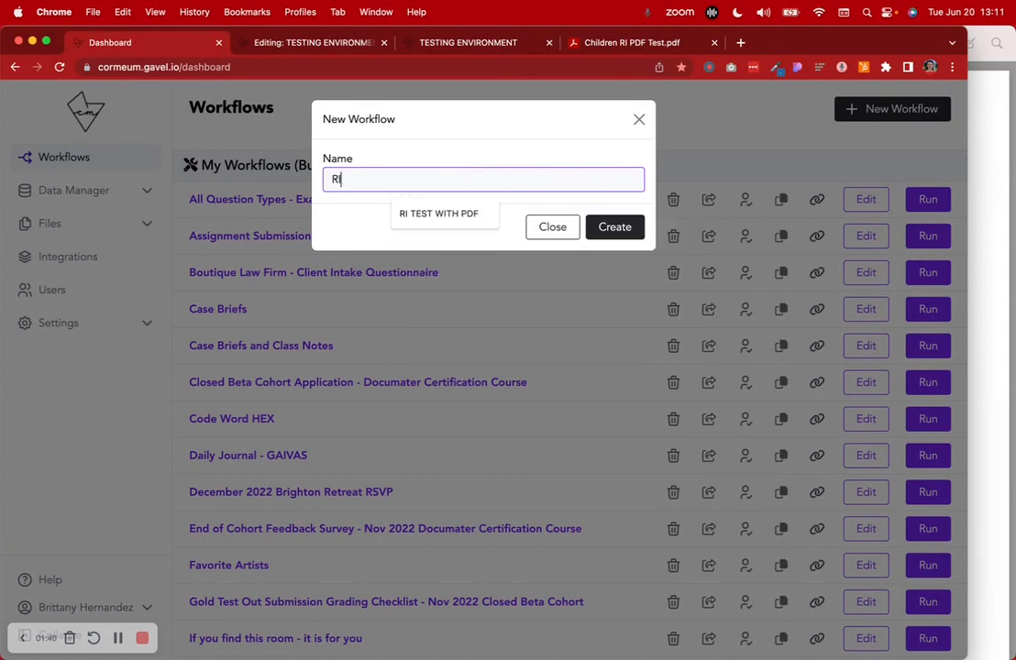
type("I")
left_click(468, 218)
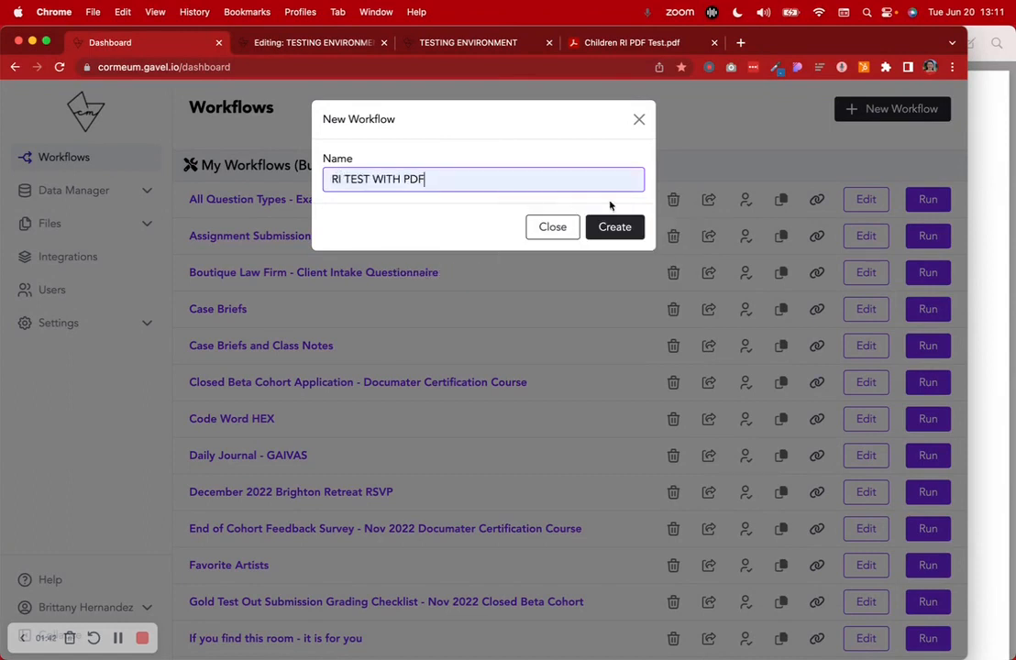
left_click(620, 229)
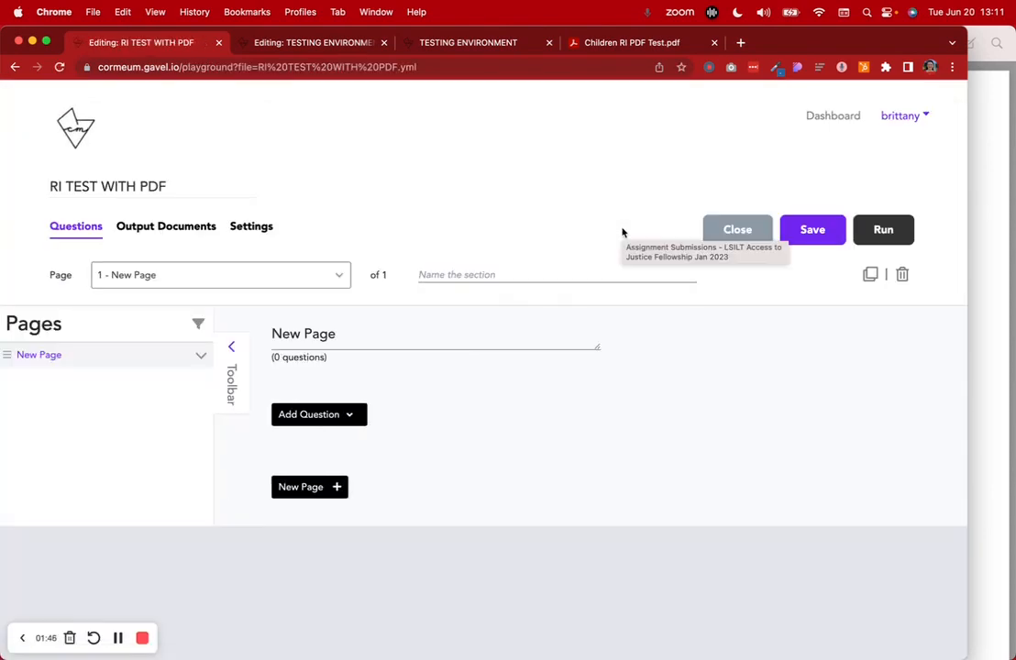
Glance at the blank children PDF template, then select the New Page title for renaming
left_click(988, 322)
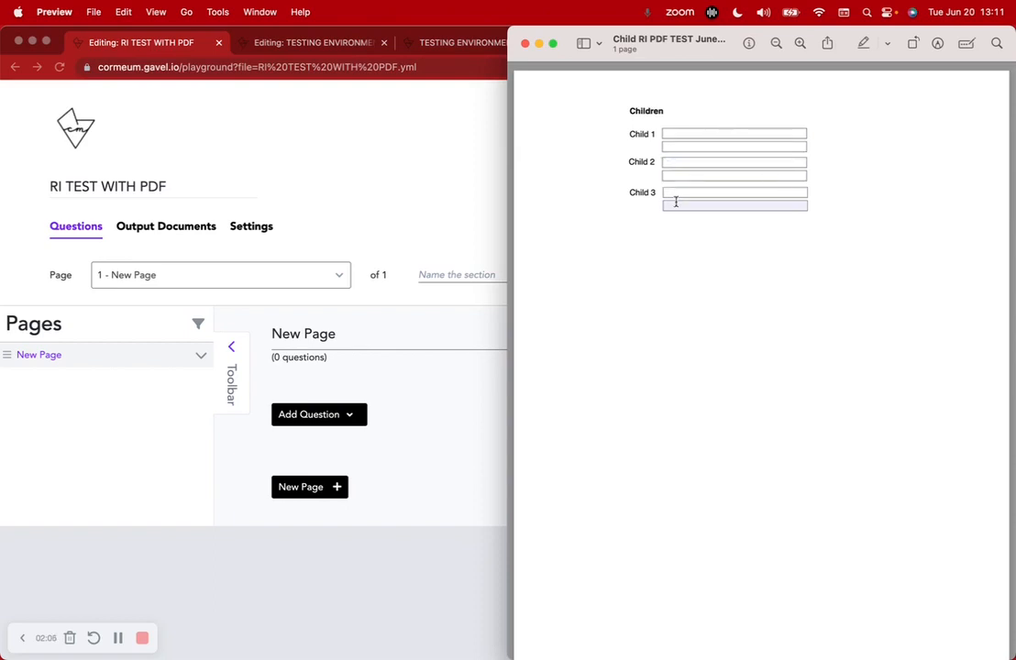
left_click(384, 380)
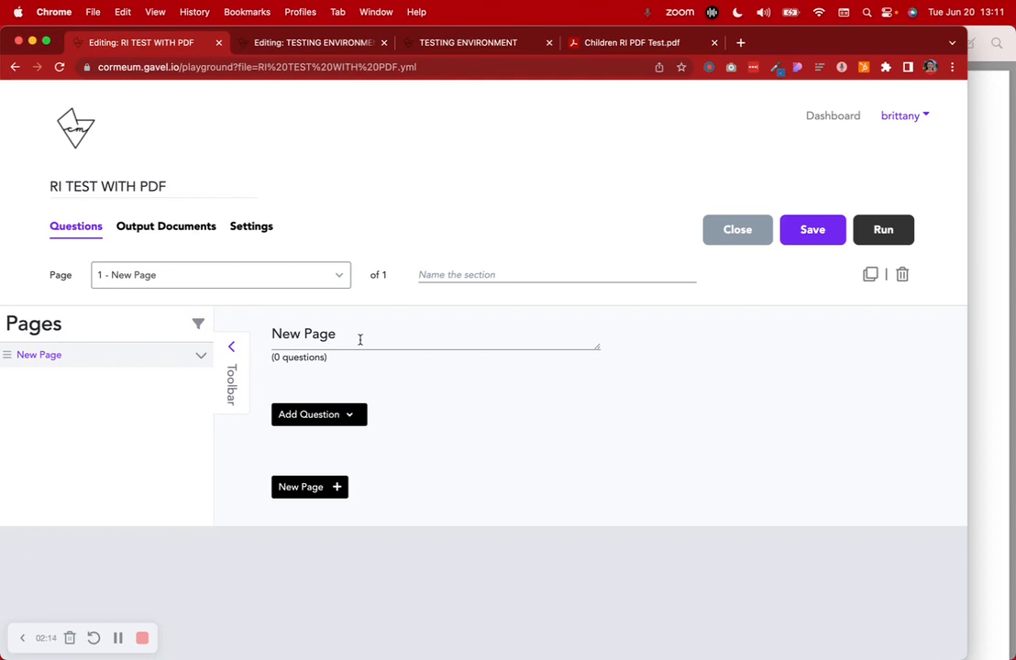
left_click(359, 339)
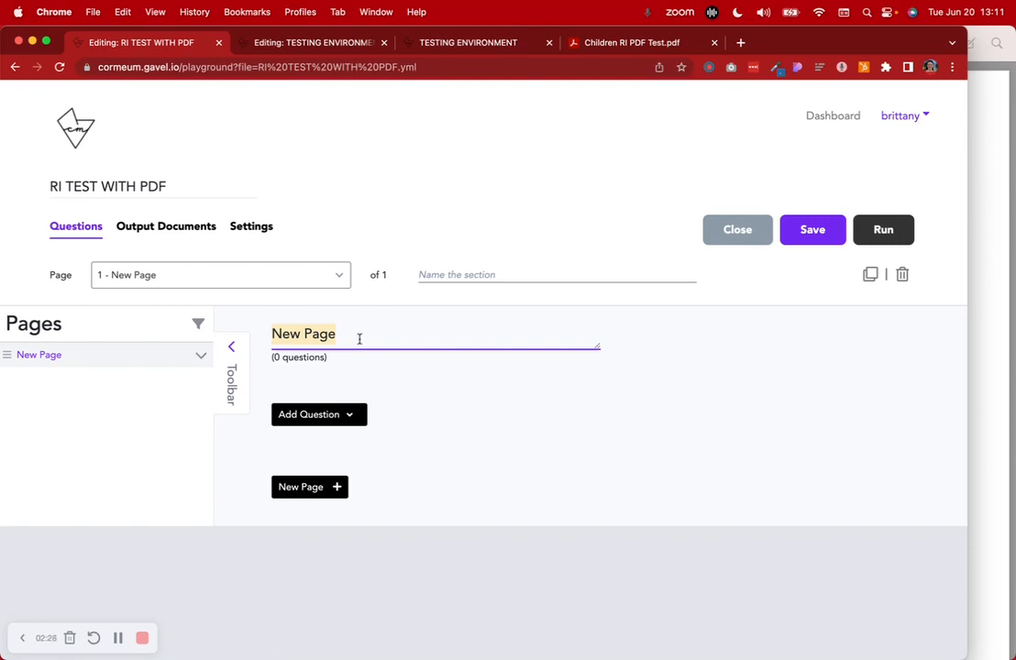
Rename the page to Children and add a repeating item named Children
type("Children")
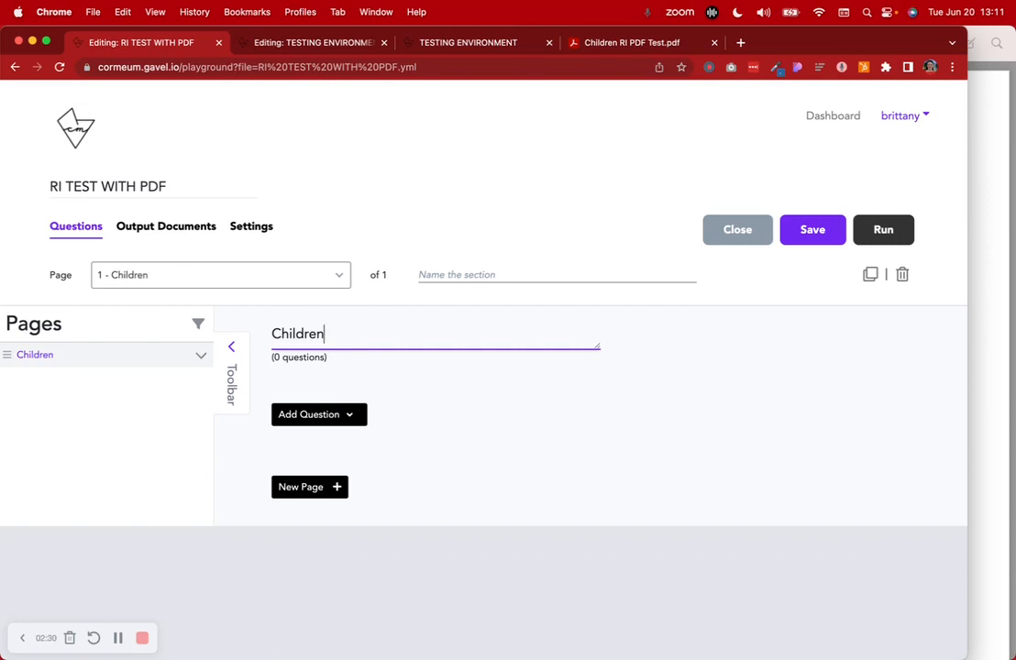
left_click(355, 417)
scroll(477, 430, "down", 5)
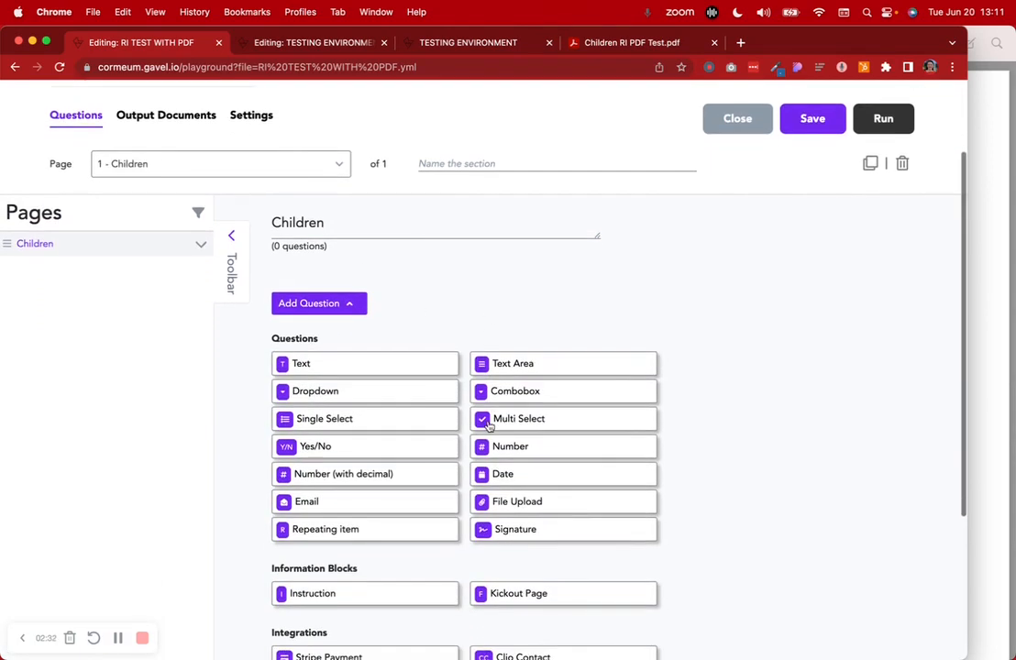
scroll(488, 424, "down", 3)
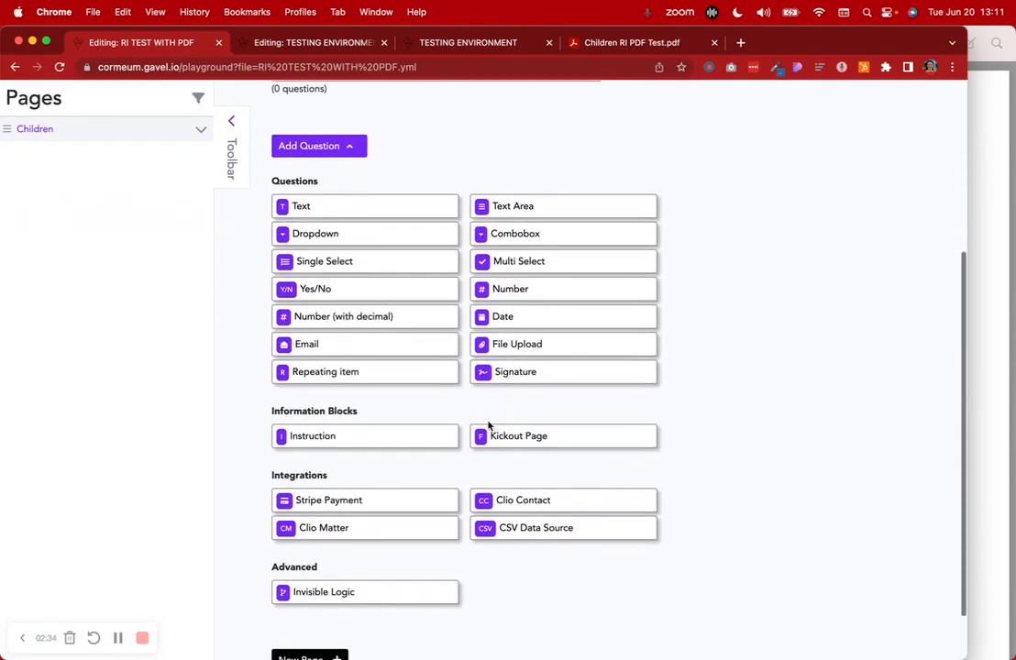
left_click(348, 374)
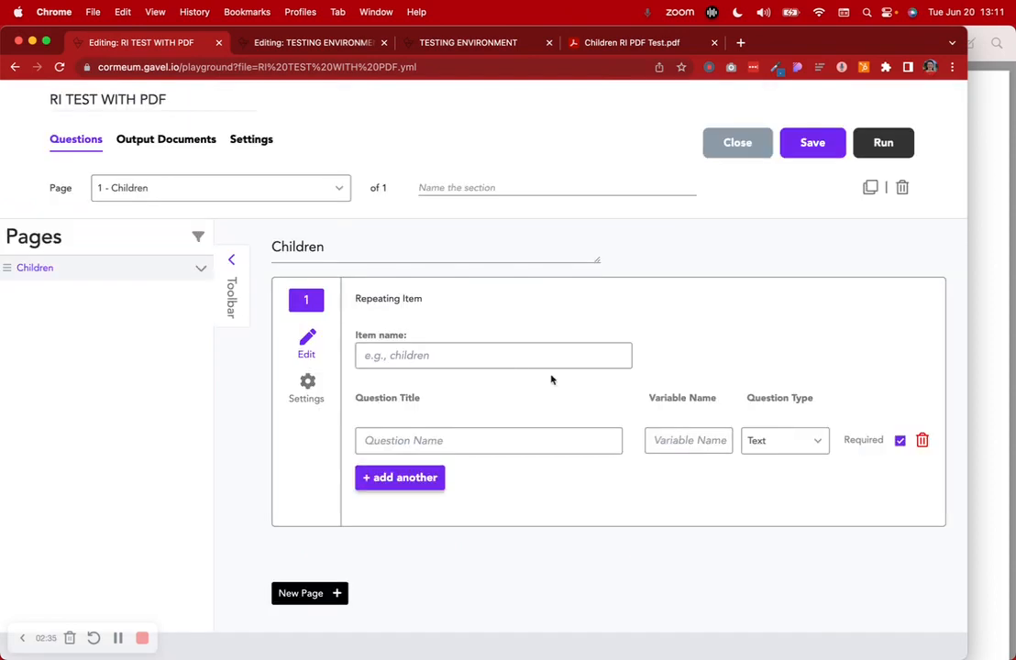
left_click(426, 355)
left_click(449, 415)
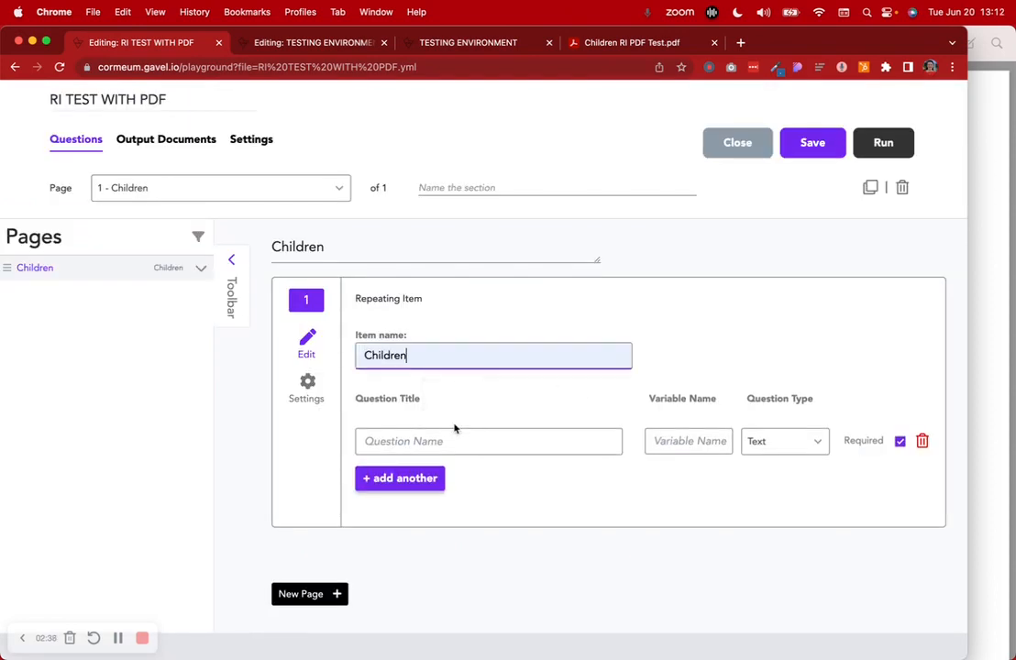
Add the question "Child's Full Name" with variable Child_FullName
left_click(450, 443)
type("Child's Full Name")
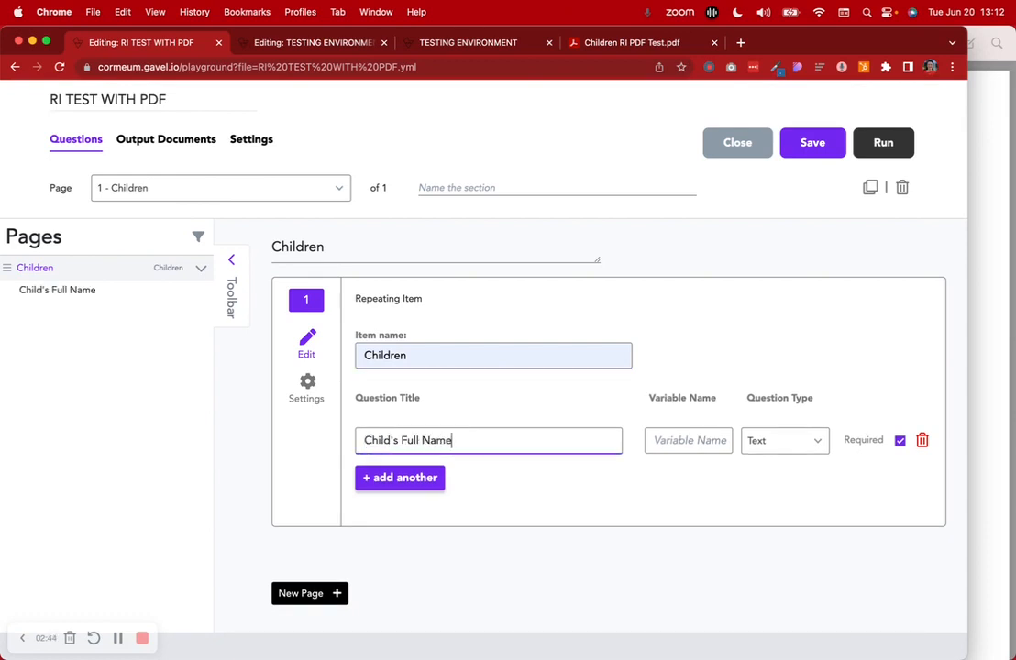
left_click(694, 440)
type("Chil")
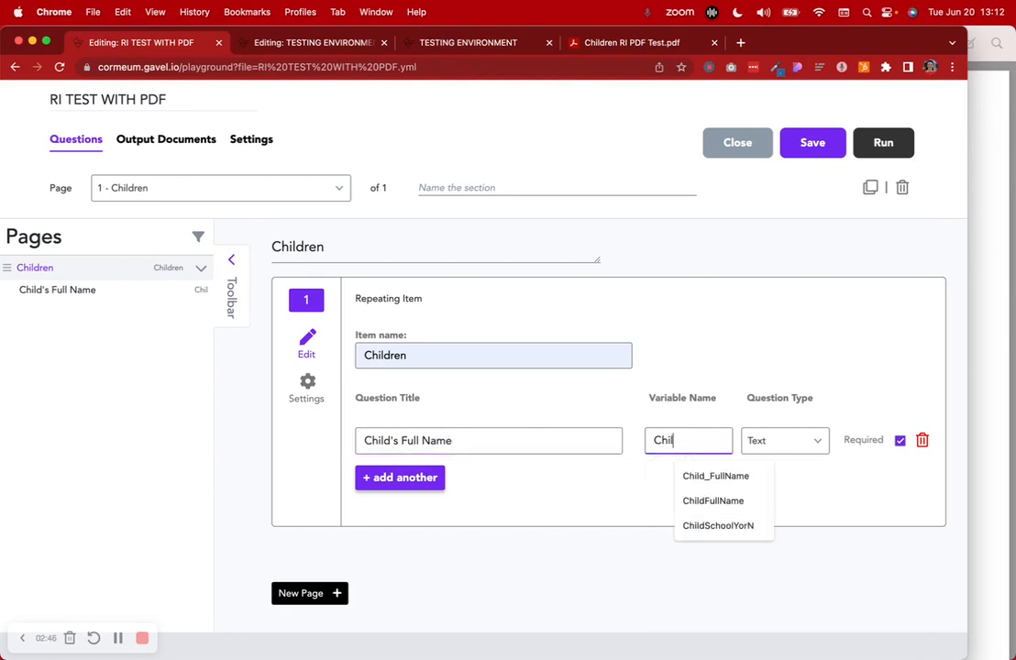
left_click(716, 476)
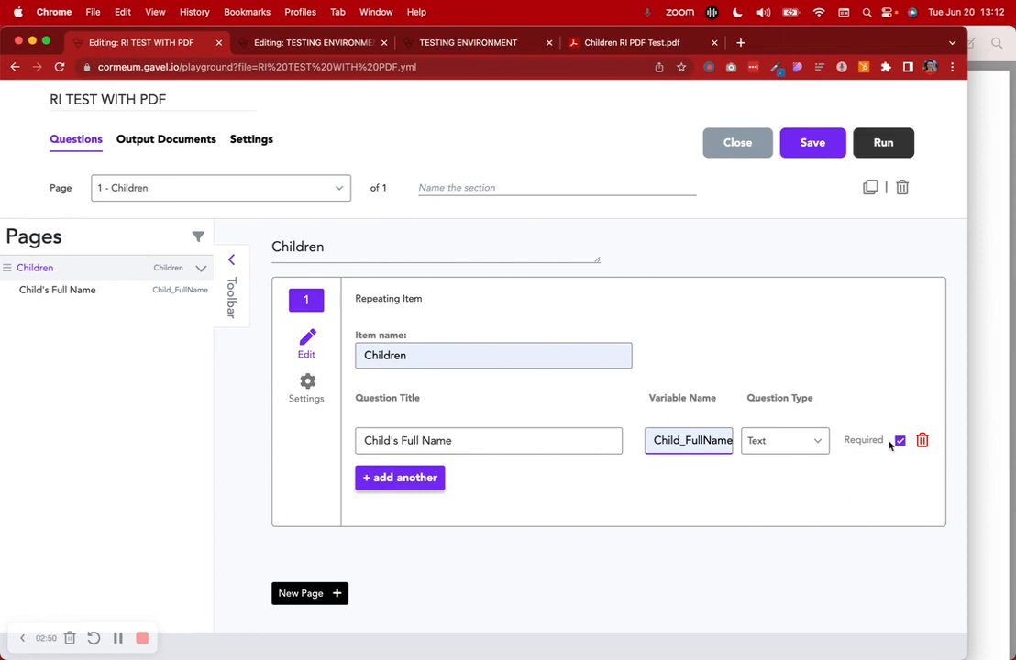
Add a Date question "Child's Date of Birth" (Child_DOB) and enable Ask an initial question
left_click(397, 478)
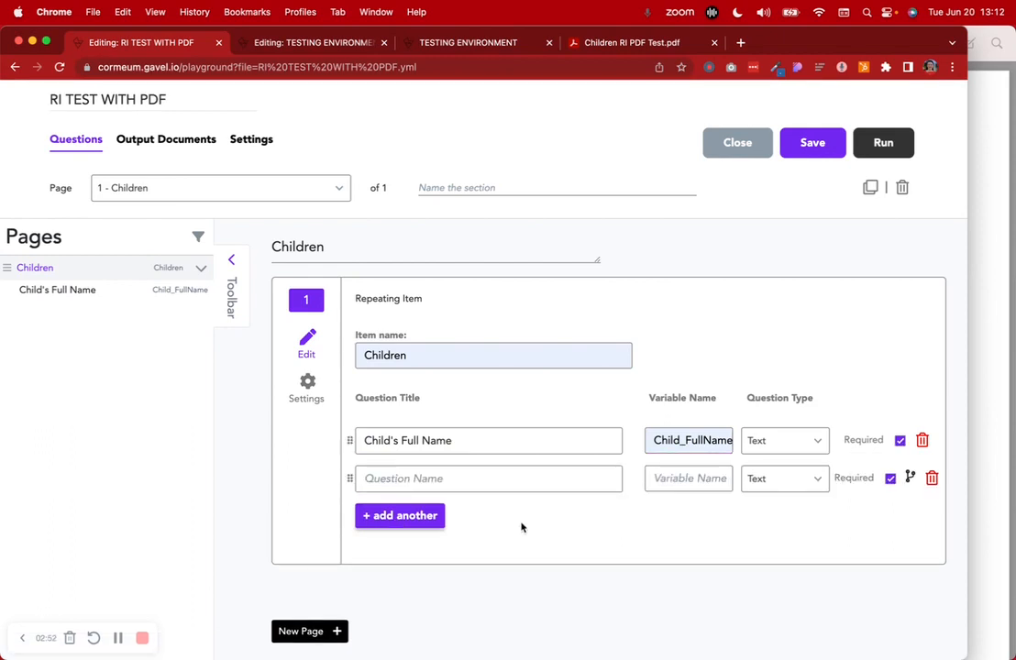
scroll(523, 529, "down", 1)
left_click(415, 439)
type("Chil")
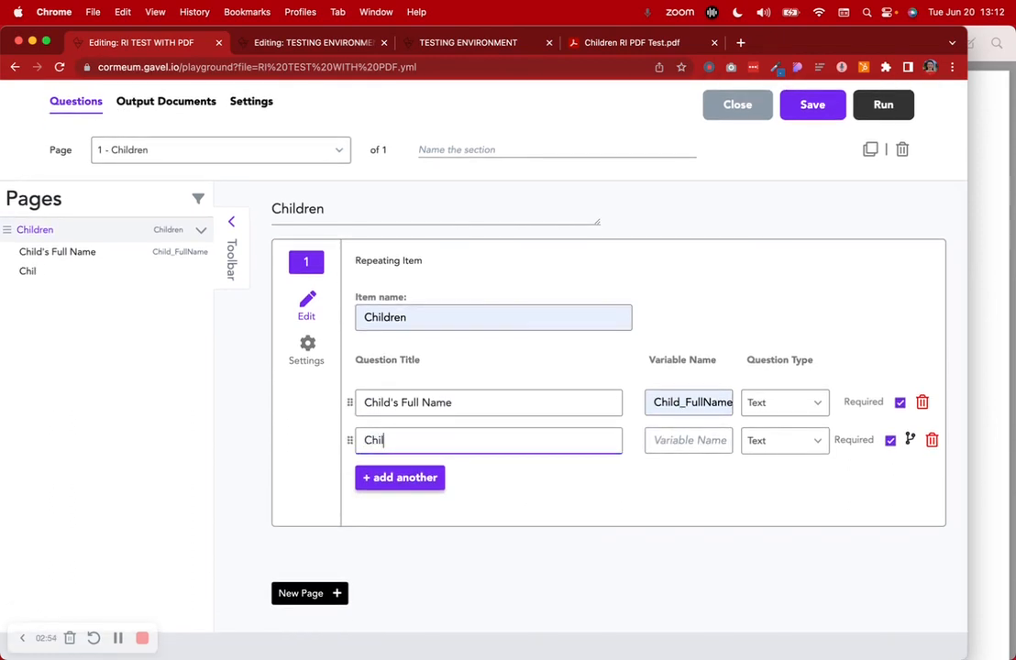
type("d's Date of Birth")
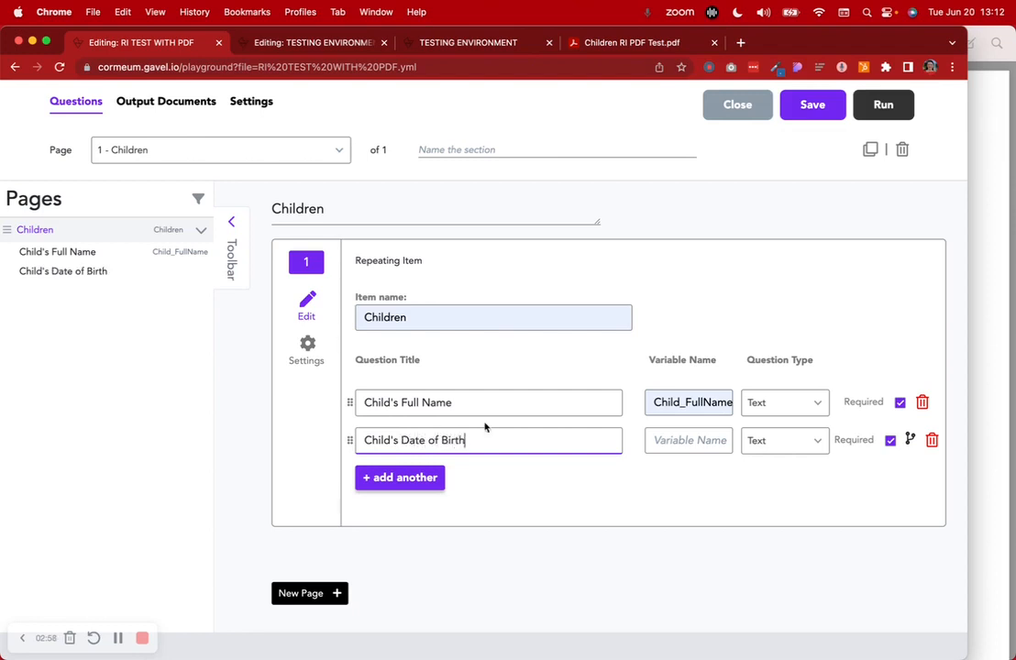
left_click(679, 448)
type("Chil")
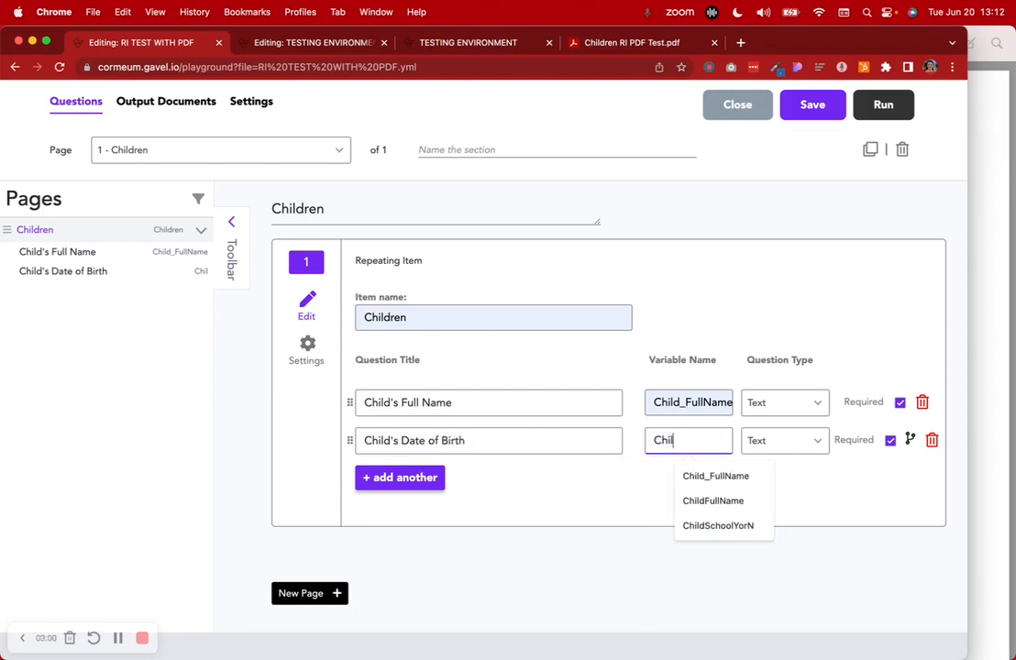
type("d_DOB")
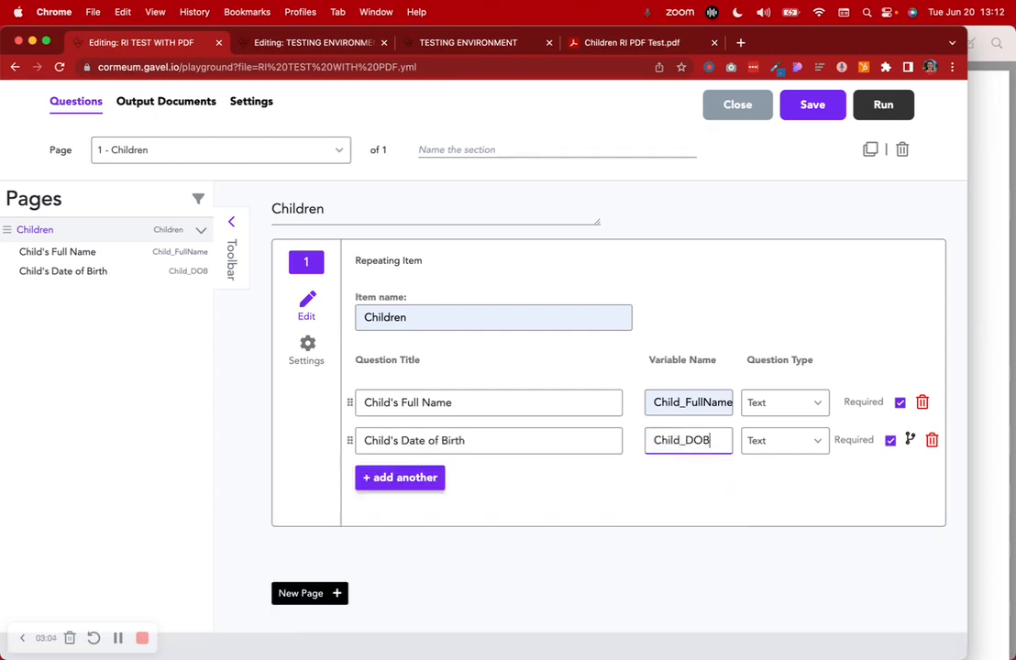
left_click(796, 445)
scroll(782, 511, "down", 5)
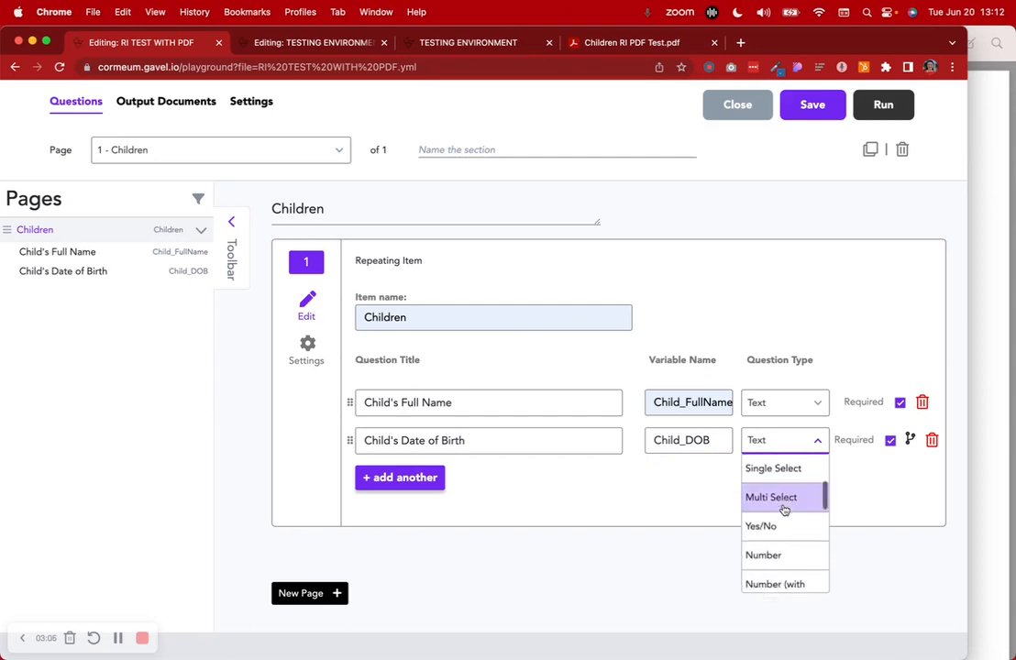
left_click(778, 529)
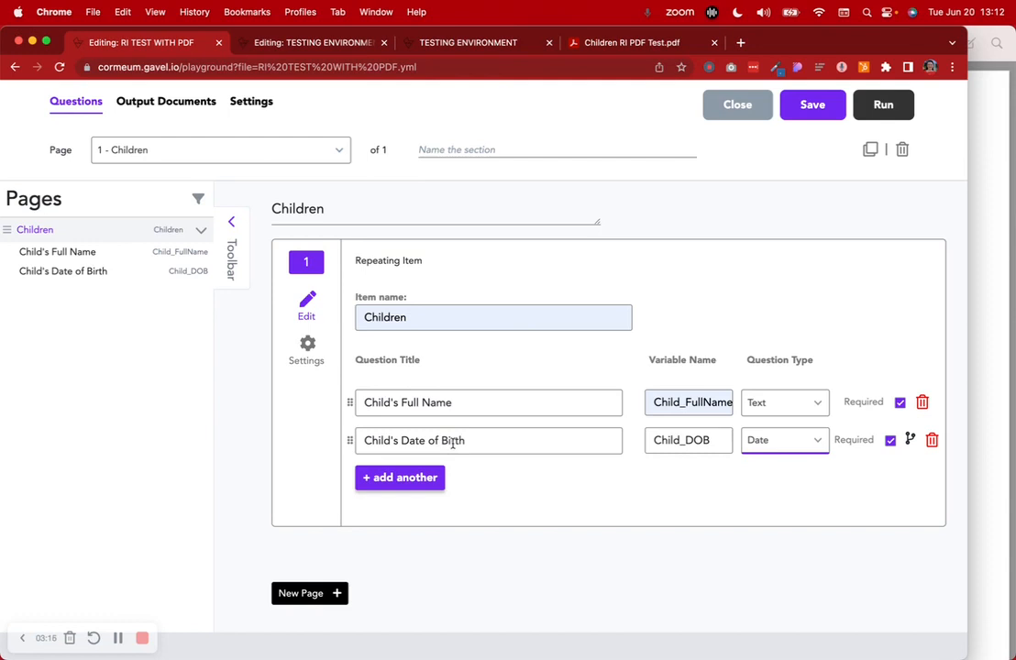
left_click(306, 347)
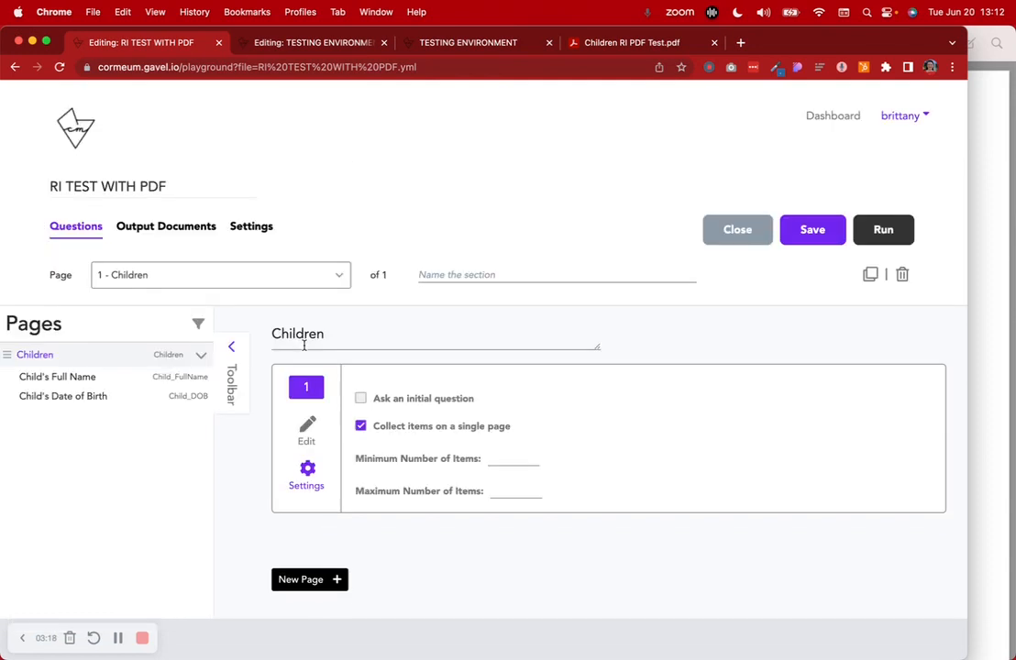
left_click(360, 399)
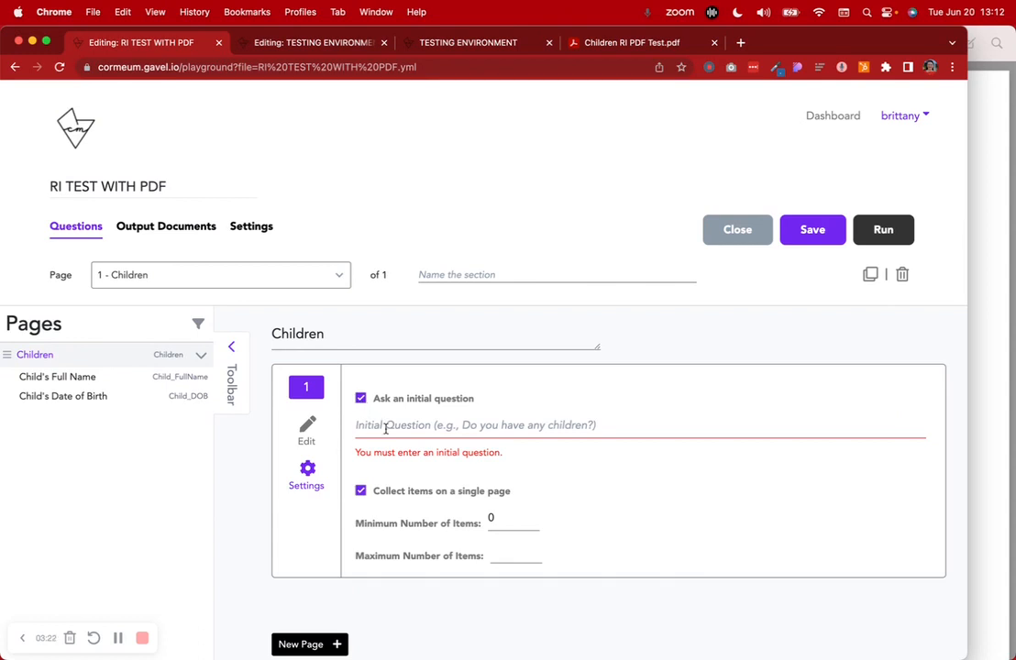
Set the initial question to "Do you have any children?" after checking the testing form
left_click(386, 427)
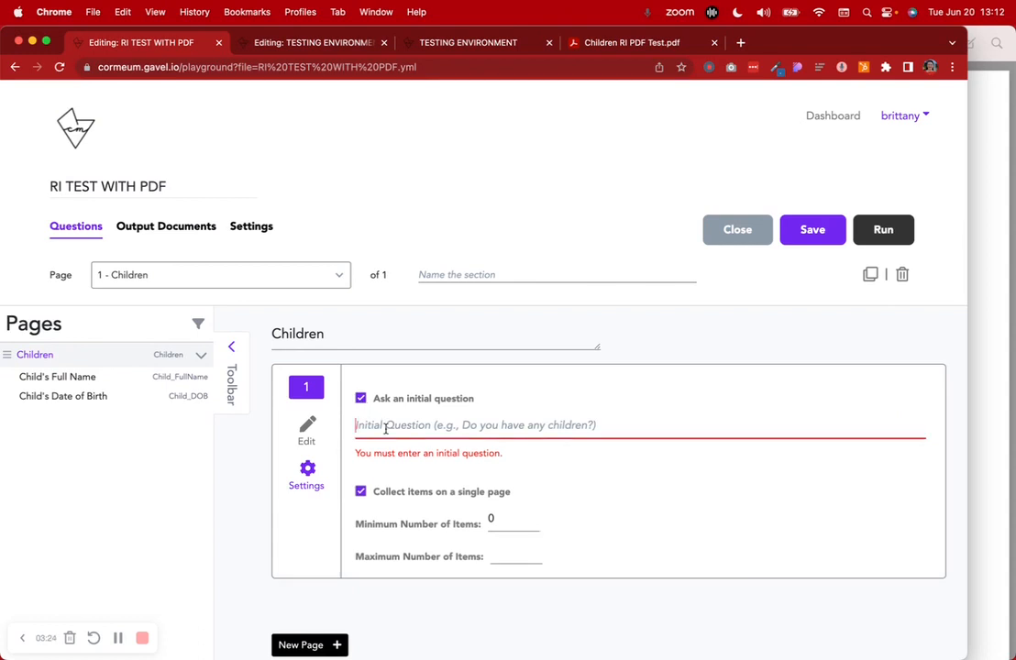
type("Do you have any children?")
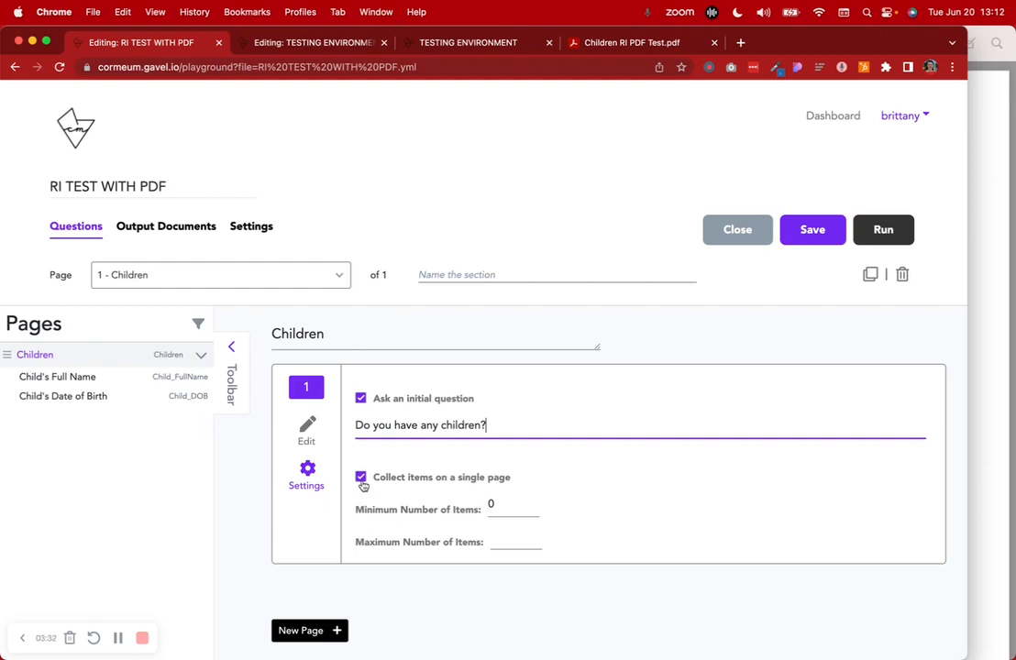
left_click(467, 42)
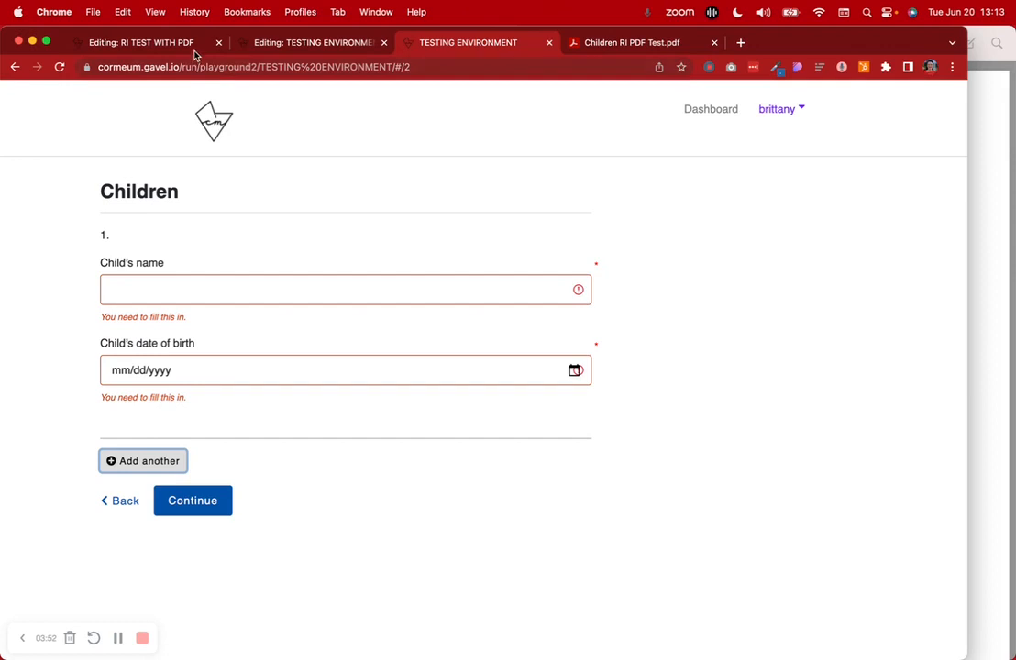
left_click(157, 43)
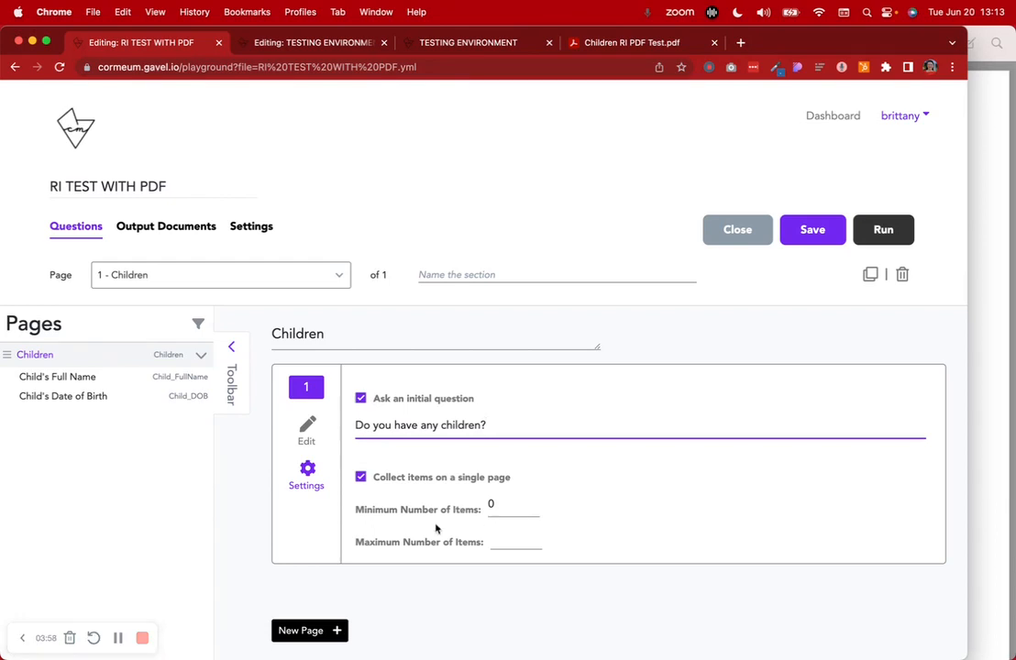
left_click(308, 429)
scroll(551, 548, "down", 3)
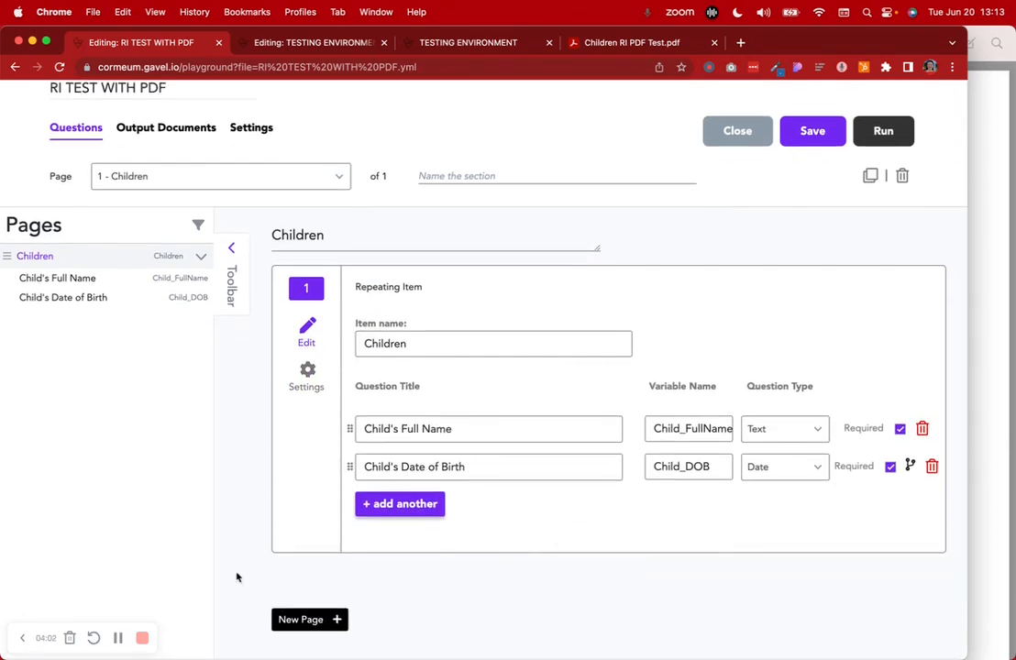
Replace the Document Completion Message with "Thank you" under Customize Messages
left_click(257, 131)
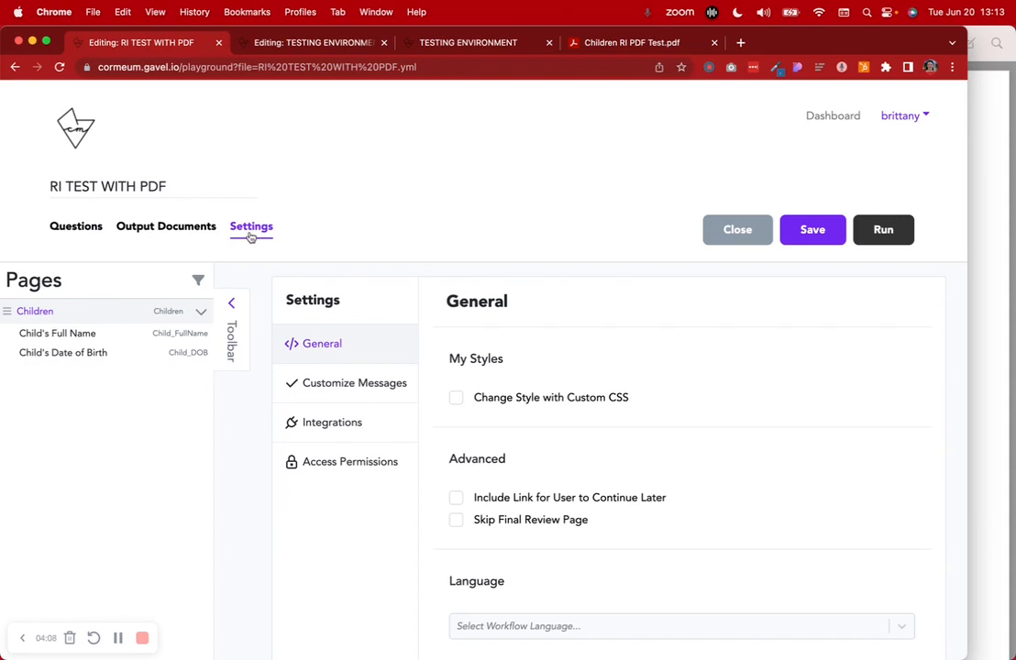
left_click(374, 389)
triple_click(569, 387)
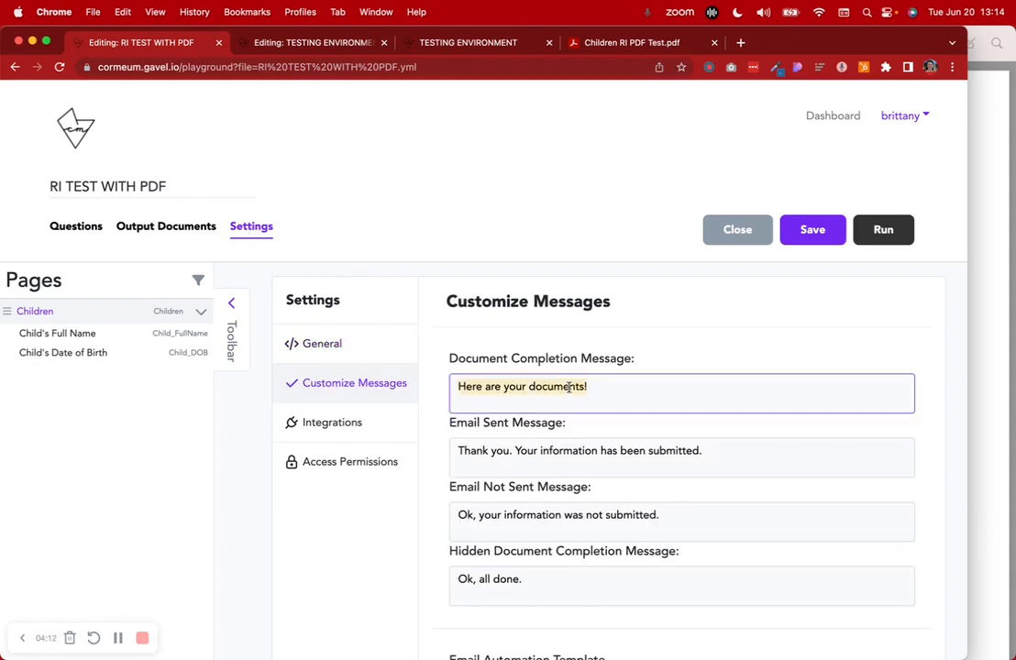
type("Thank you!")
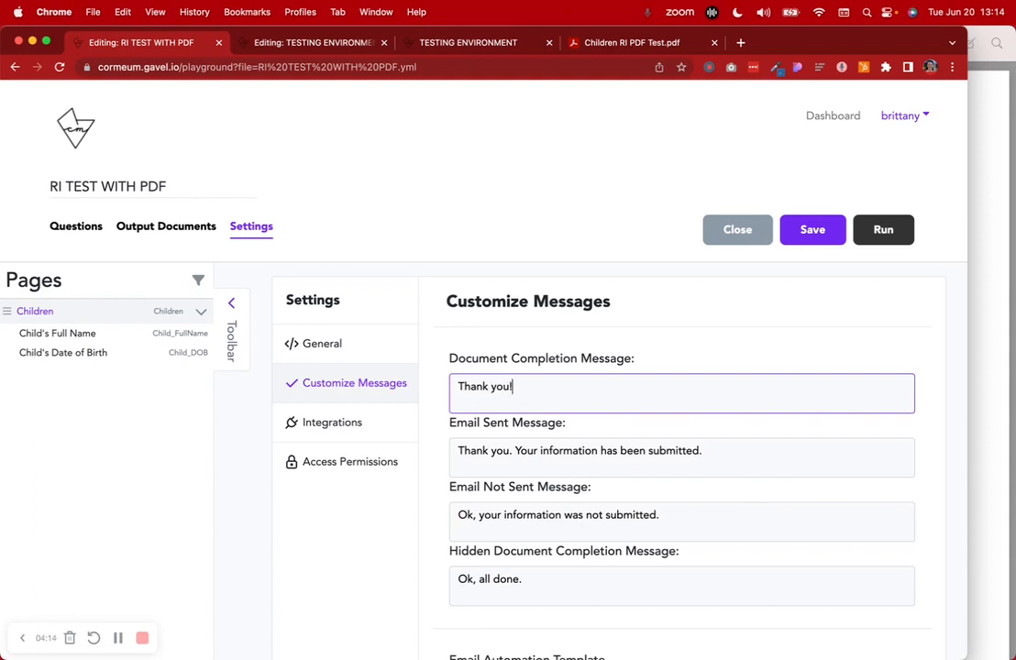
triple_click(486, 387)
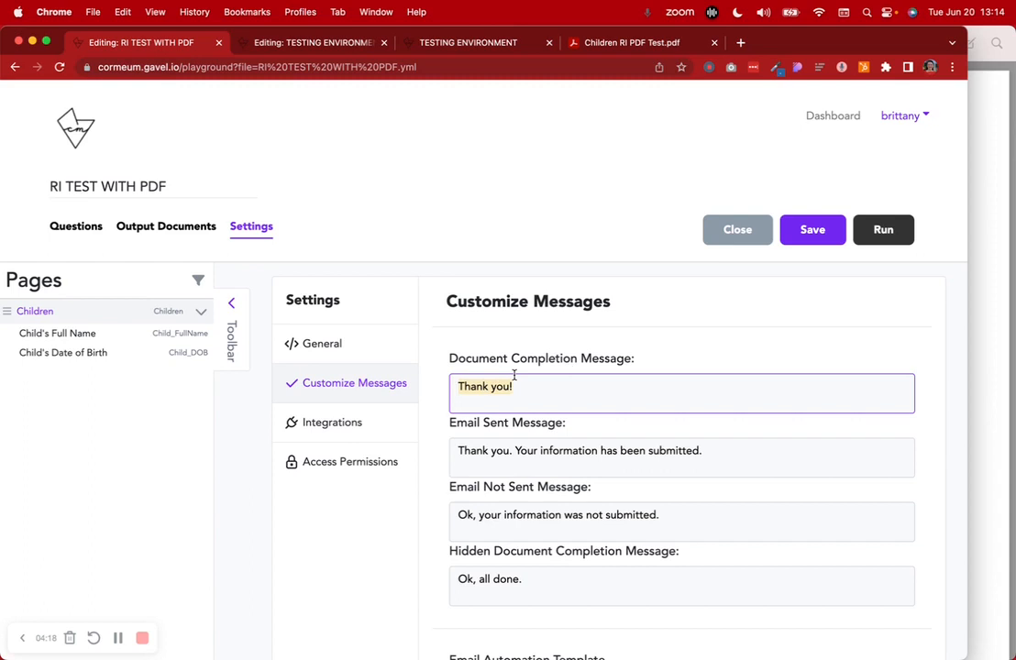
left_click(145, 228)
left_click(77, 226)
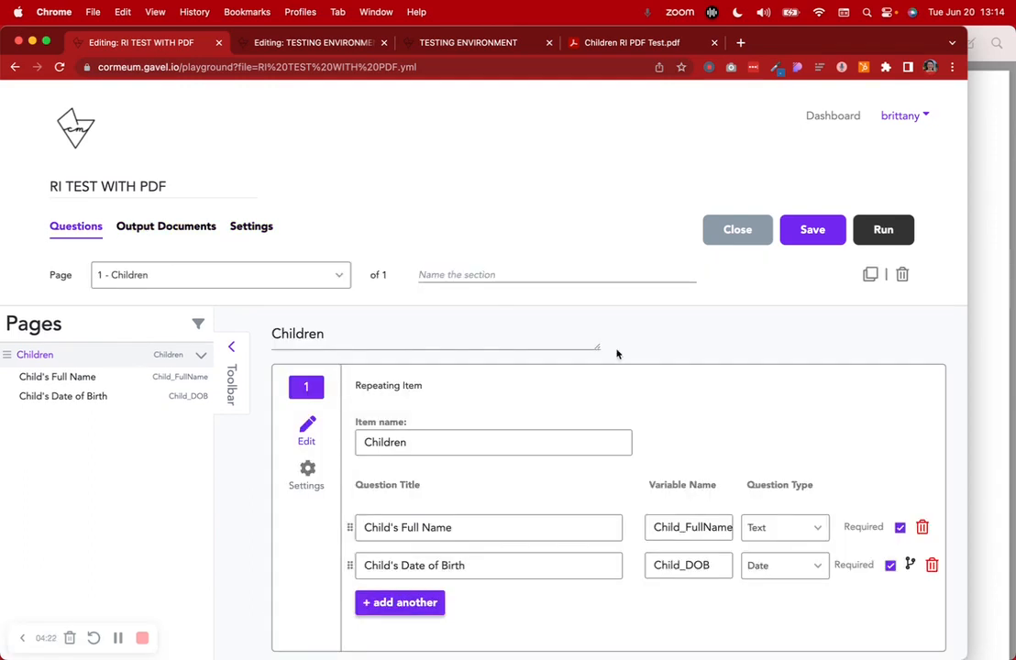
Save and test-run the workflow, answering Yes and entering the first child born May 31, 2023
left_click(883, 229)
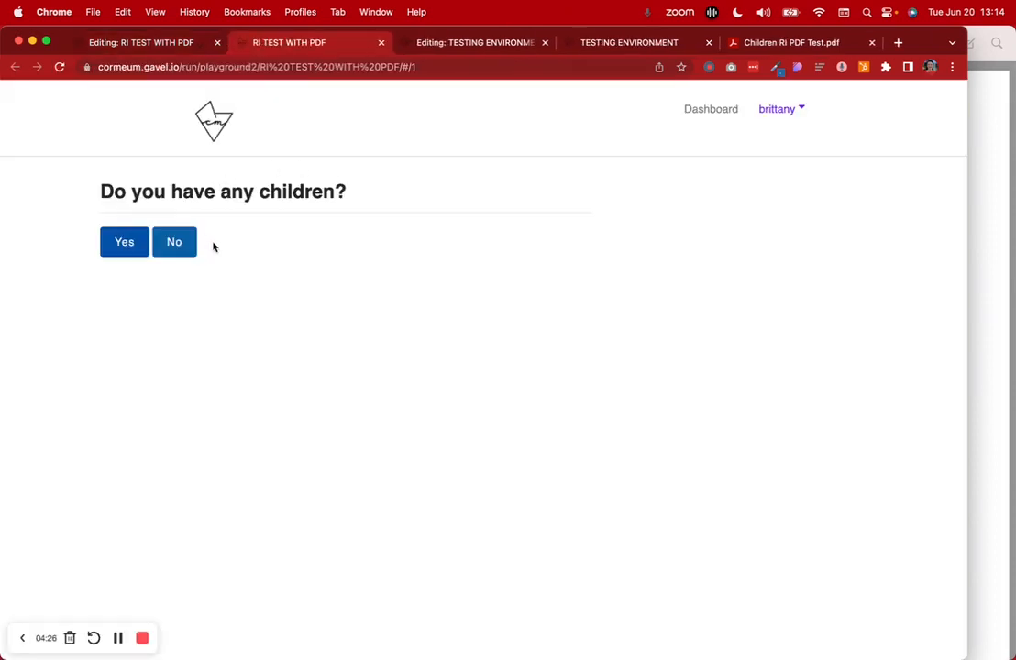
left_click_drag(98, 191, 392, 195)
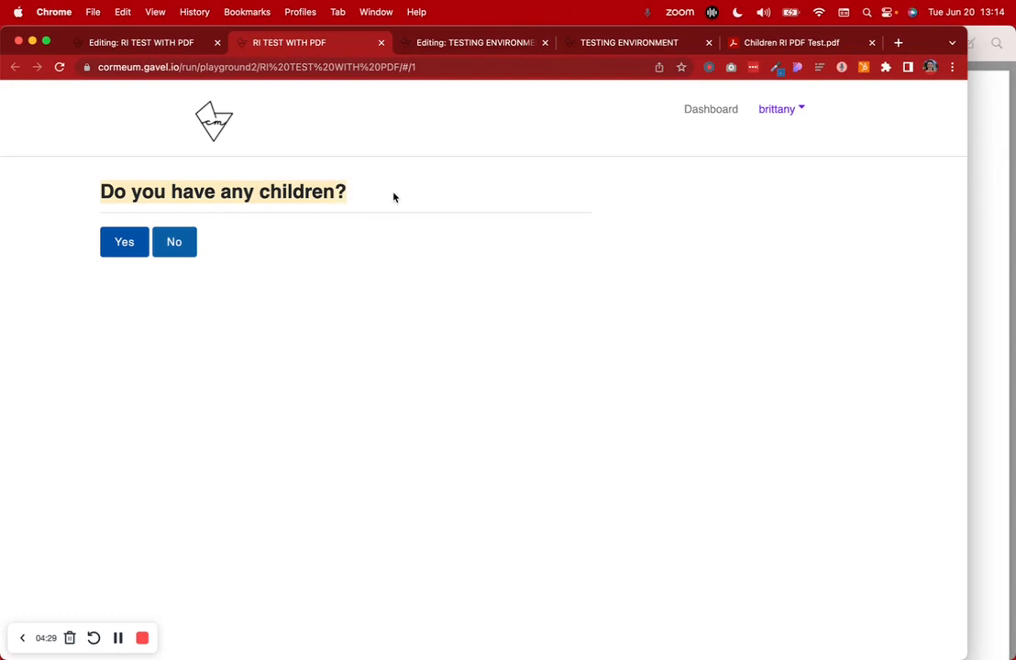
left_click(129, 249)
left_click(143, 288)
left_click(200, 326)
left_click(162, 352)
left_click(202, 355)
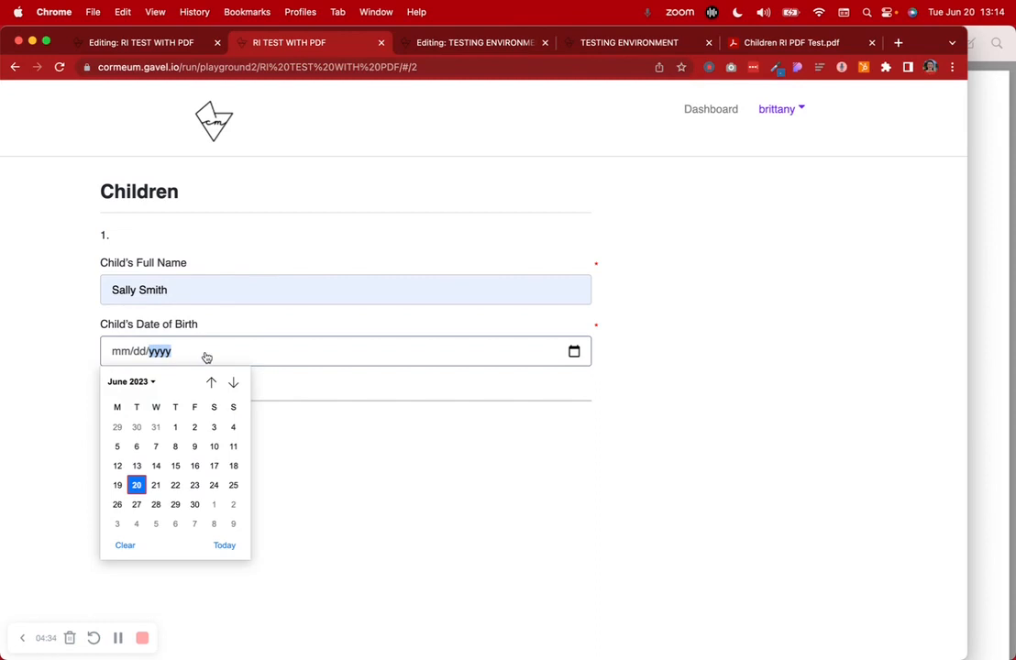
left_click(154, 423)
Add a second child with a name and birth date of June 1, 2023
left_click(165, 421)
scroll(191, 448, "down", 2)
left_click(195, 427)
left_click(202, 454)
left_click(179, 483)
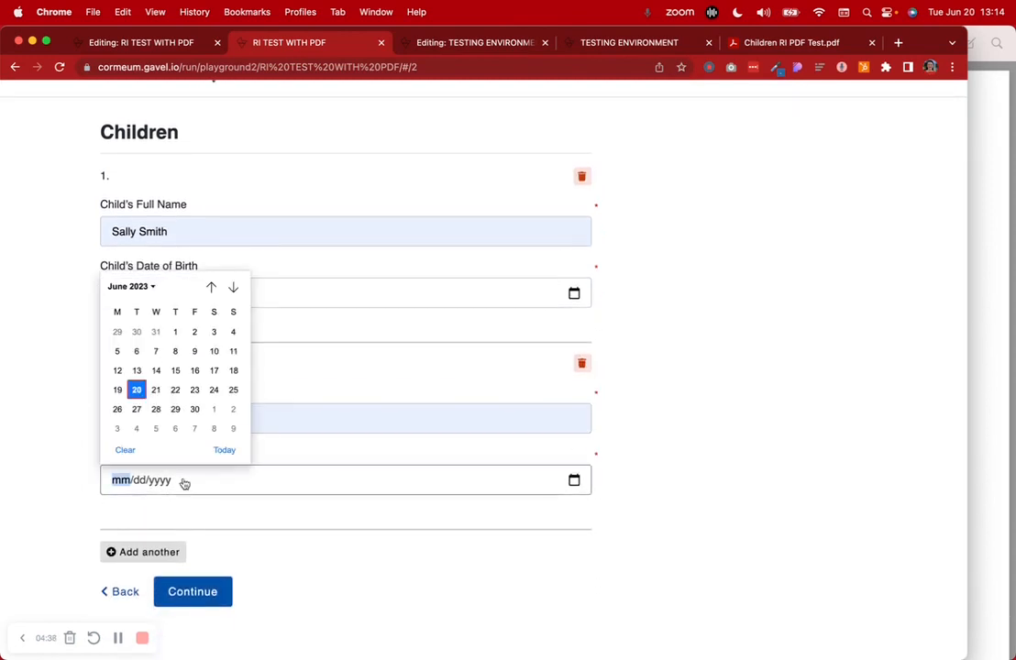
left_click(175, 330)
Continue through the review to the "Thank you!" page, then return to the editor
left_click(216, 595)
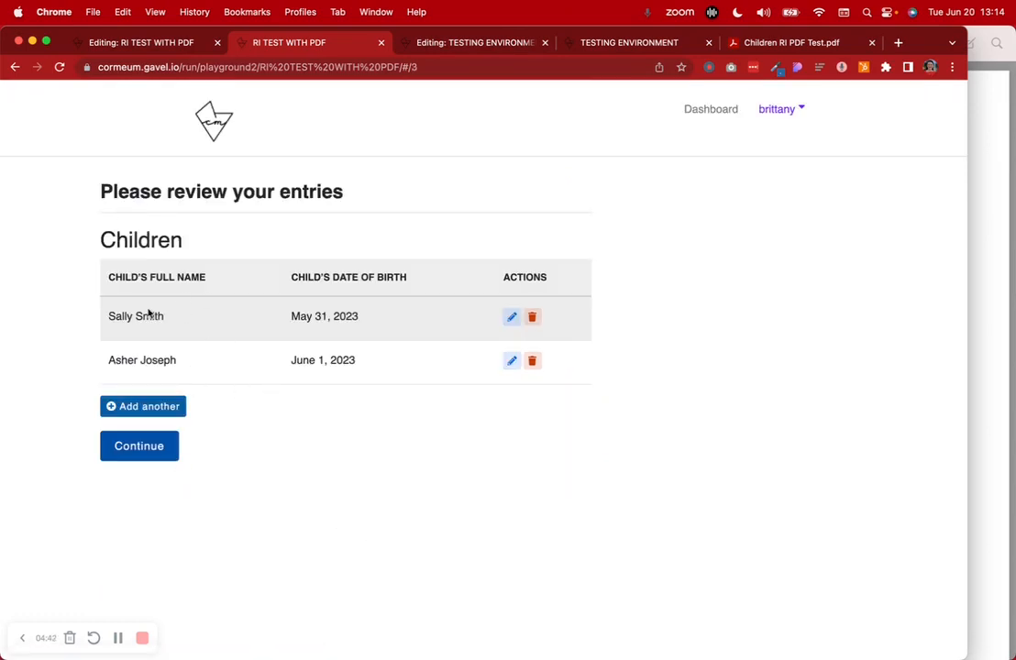
left_click(145, 446)
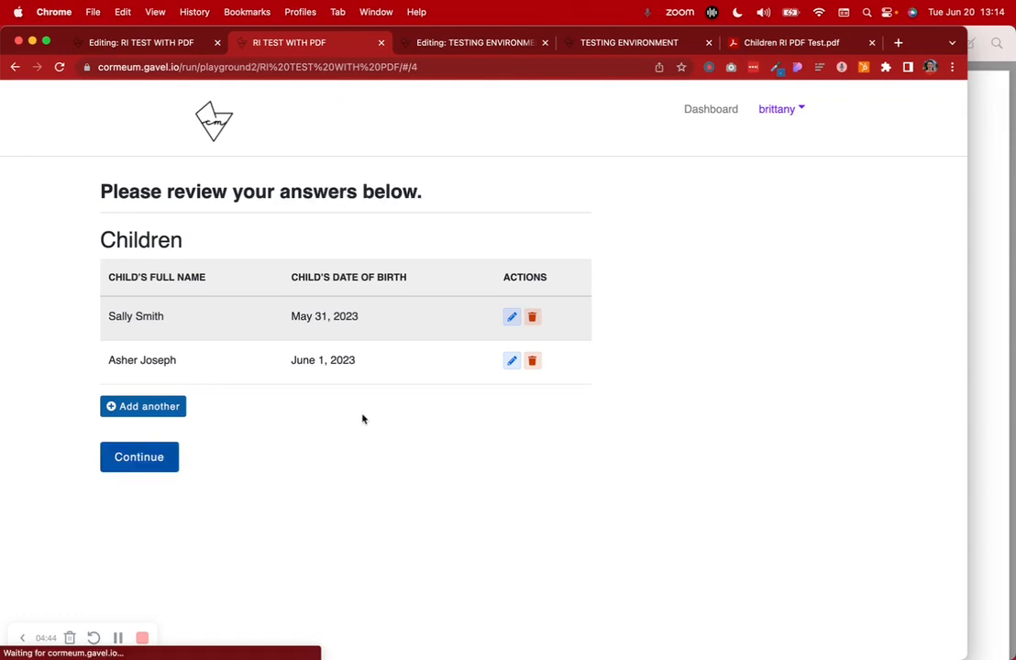
left_click(154, 456)
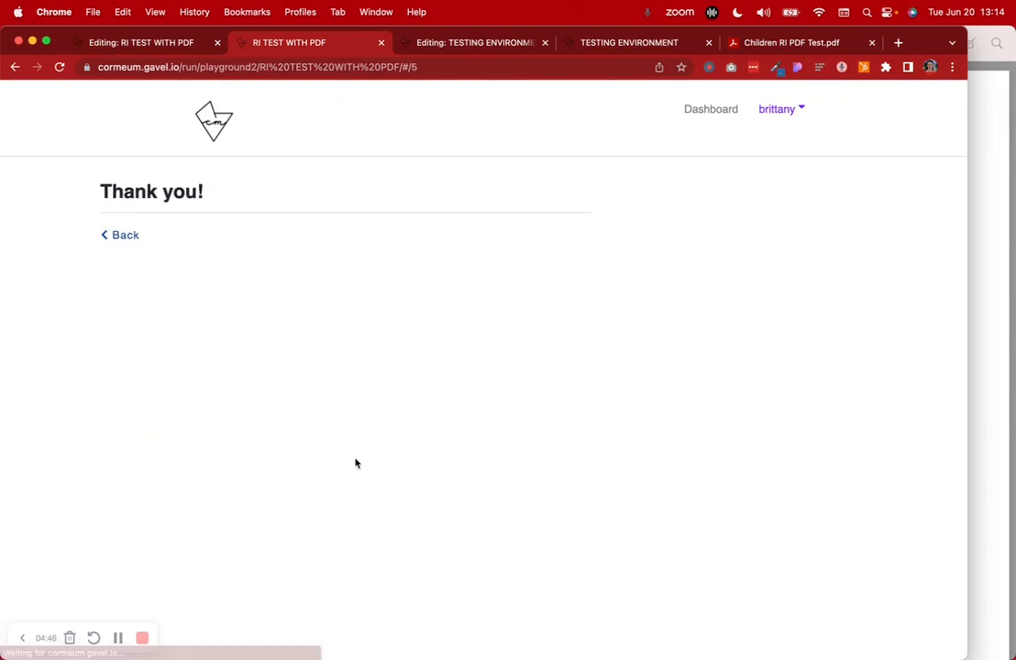
left_click(118, 637)
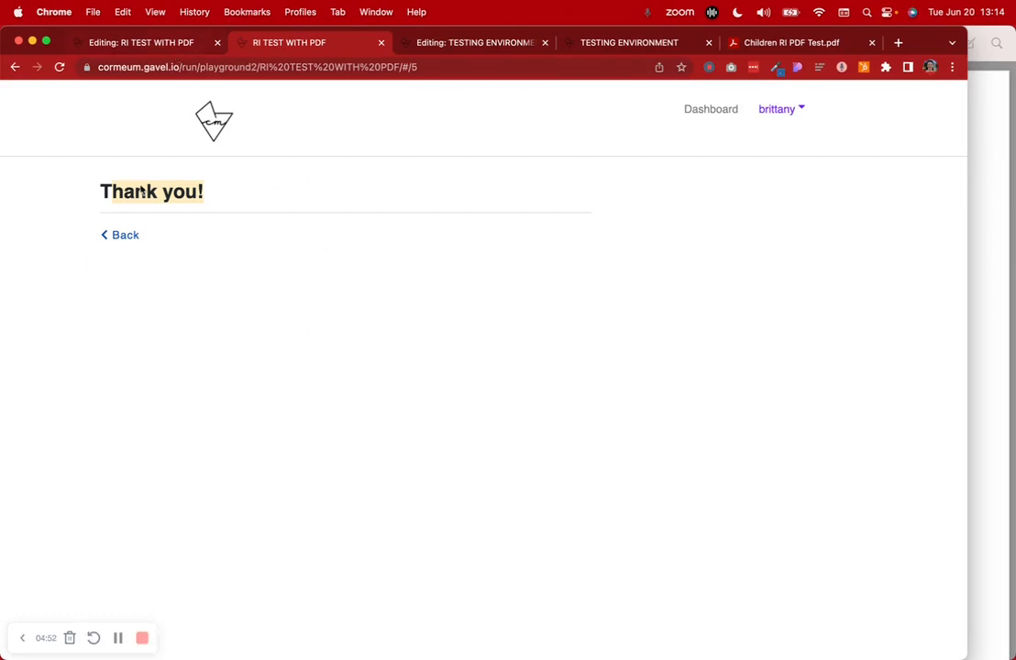
left_click(167, 52)
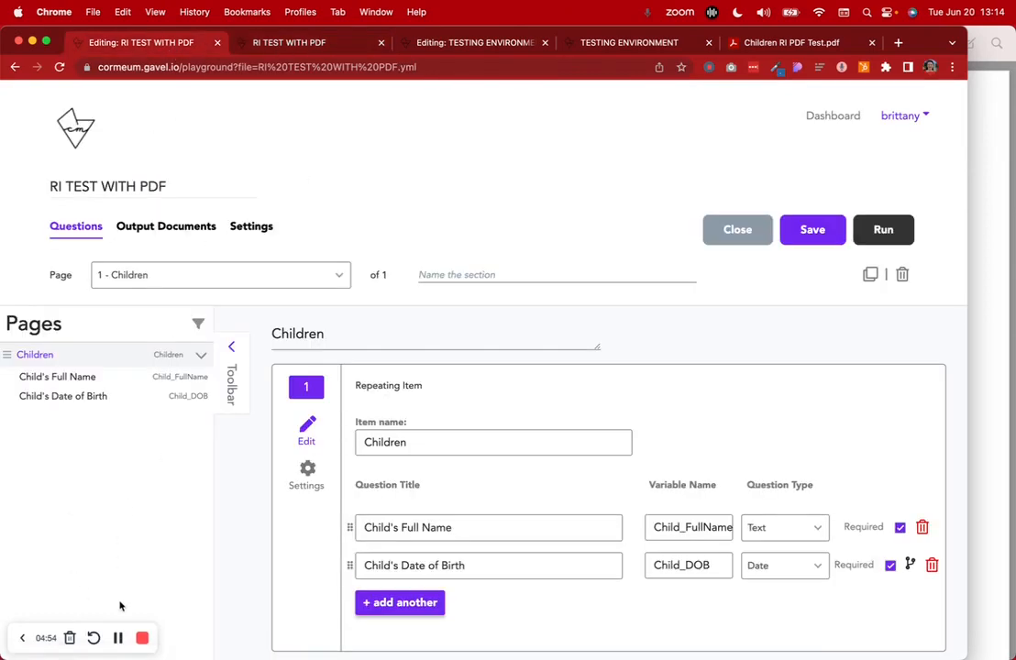
Close the blank Child RI PDF preview and narrow Chrome to reveal the desktop PDF file
left_click(965, 218)
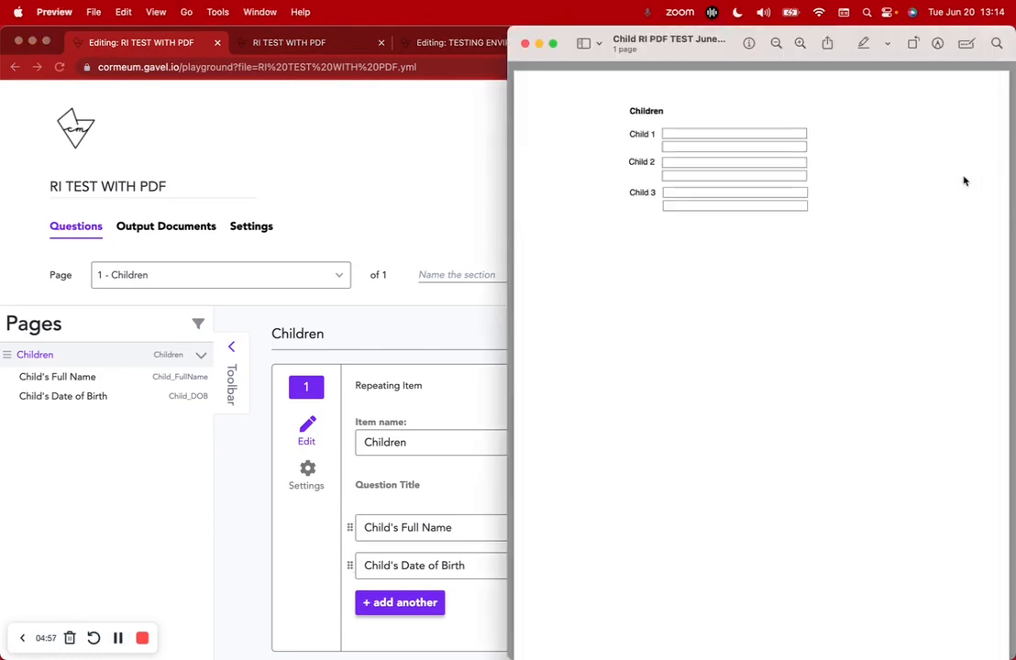
left_click(526, 44)
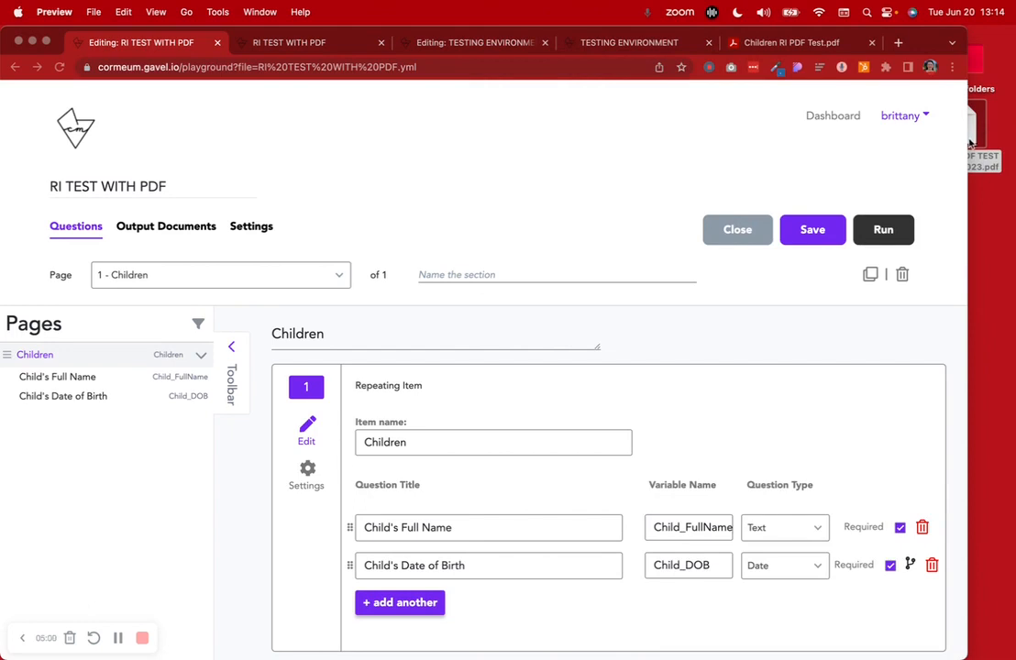
left_click_drag(967, 142, 915, 152)
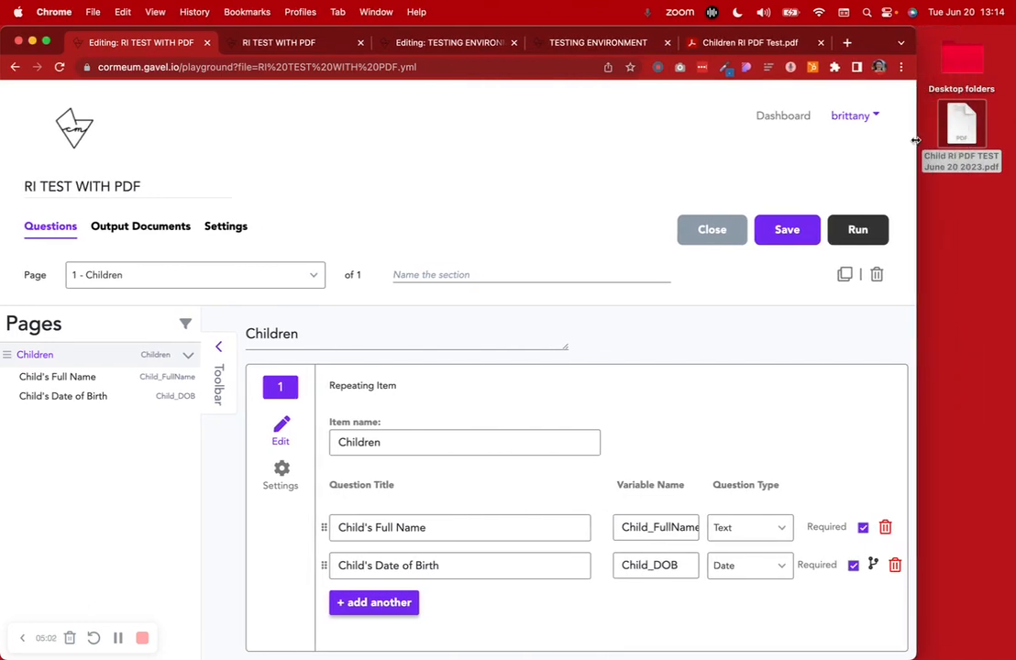
left_click(963, 209)
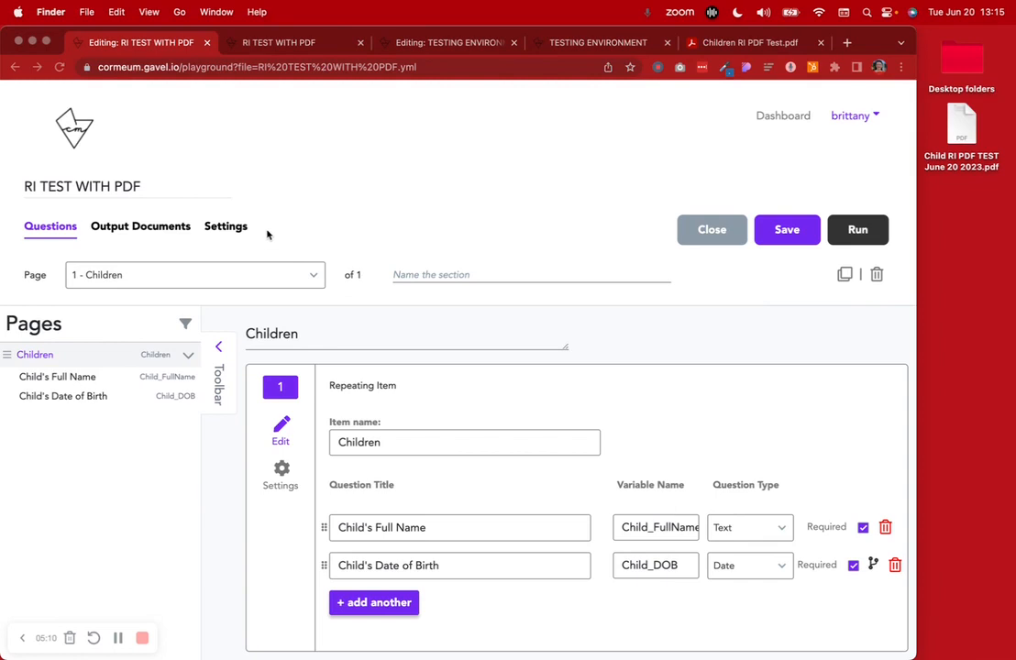
Drop the desktop Child RI PDF into Gavel's PDF Unlocker and unlock it
left_click(137, 226)
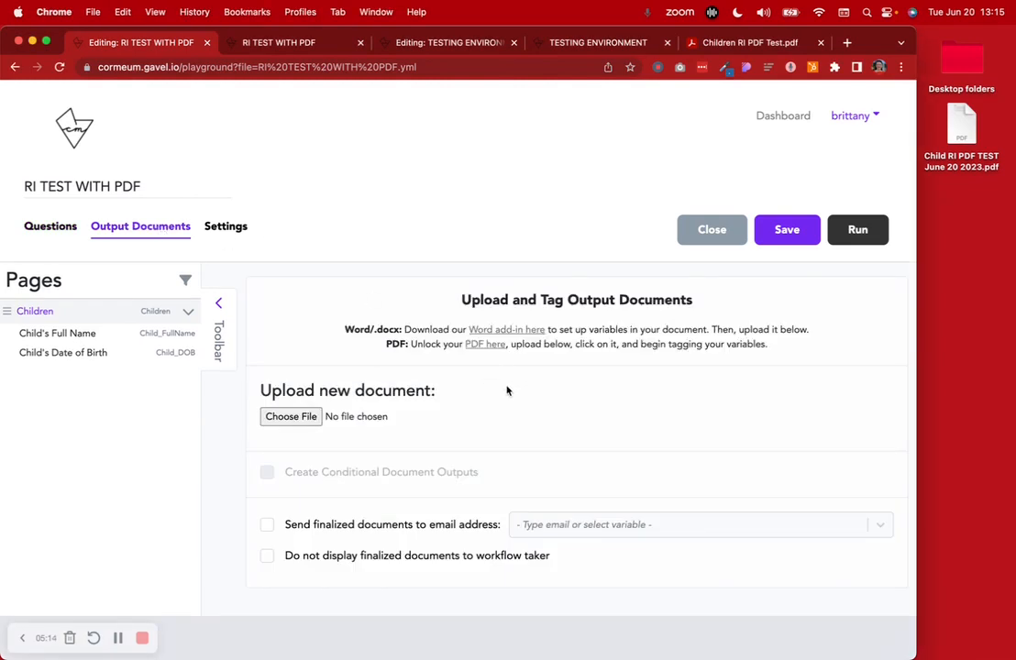
left_click(483, 344)
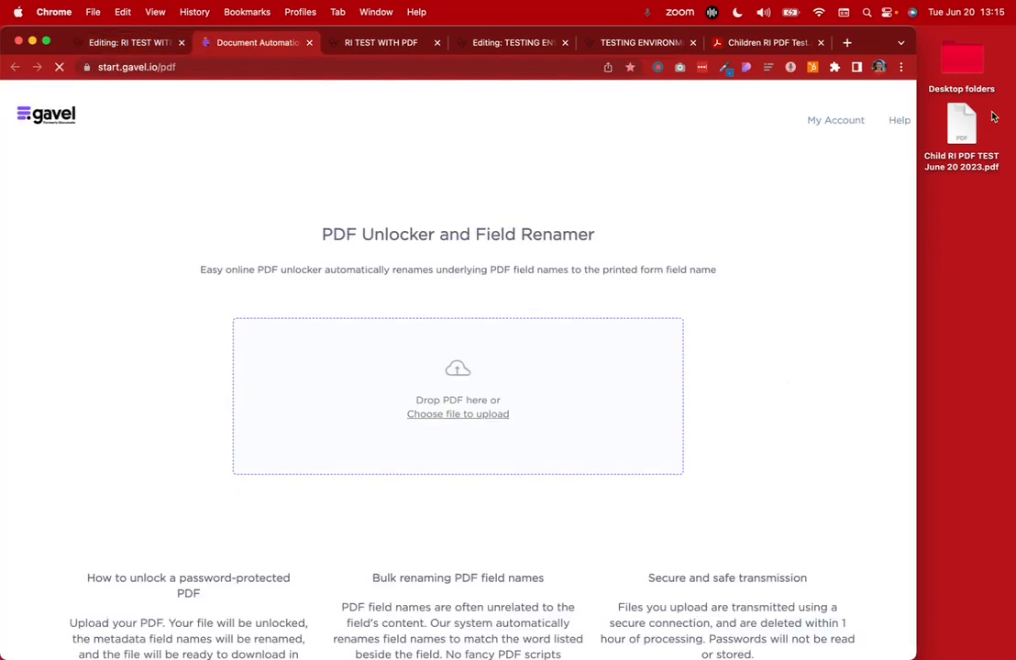
left_click_drag(961, 128, 495, 321)
left_click(468, 402)
left_click(517, 440)
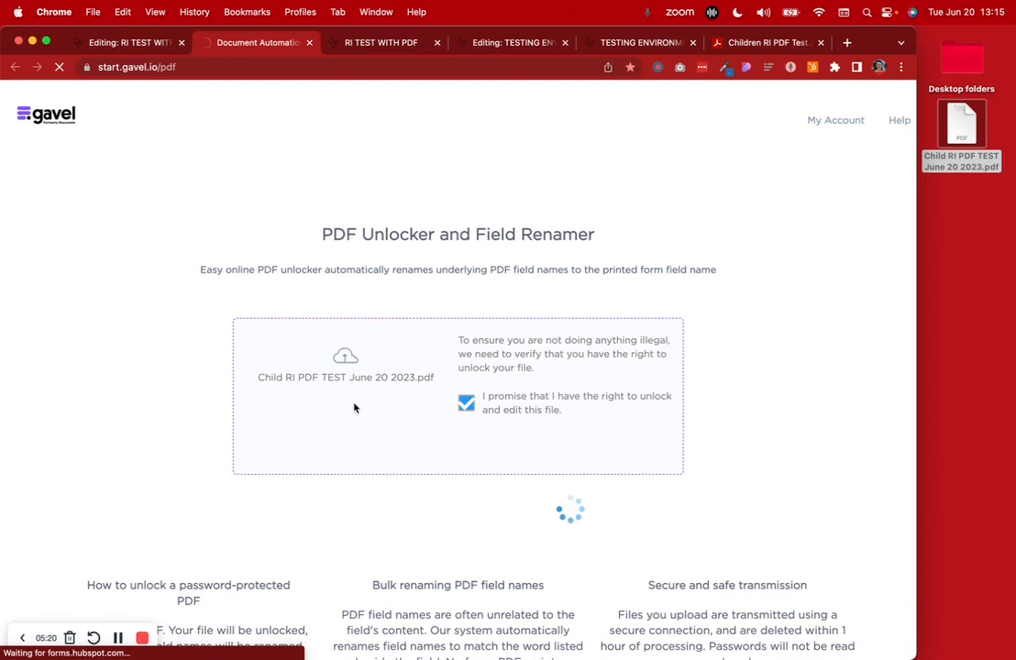
Keep the original PDF field names (Child1Name, Child1DOB…) and start uploading the unlocked file
scroll(355, 408, "down", 2)
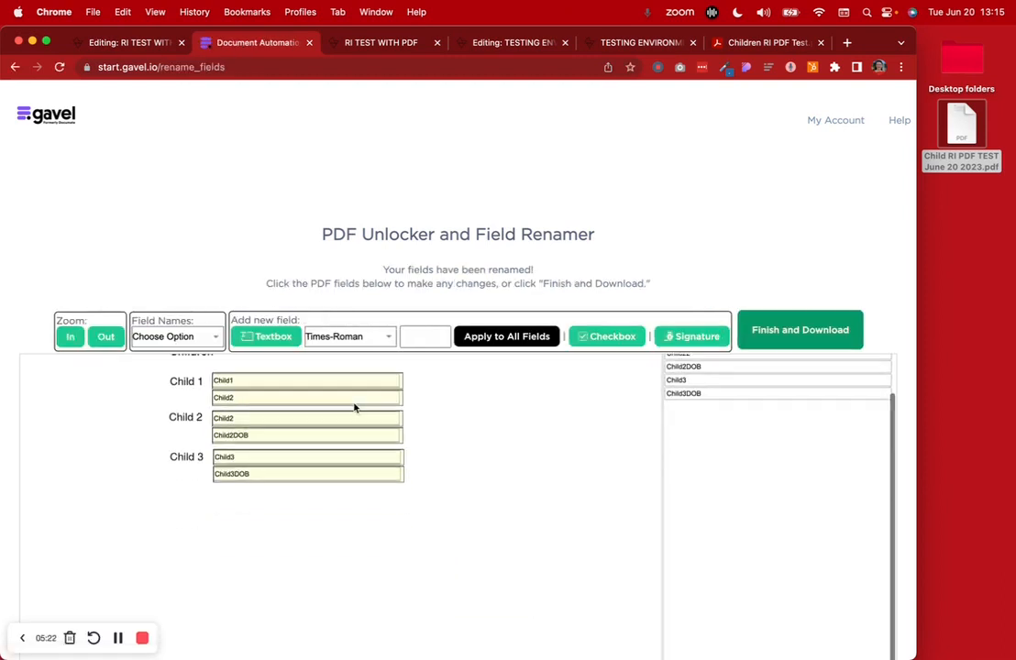
scroll(355, 408, "up", 2)
left_click(236, 404)
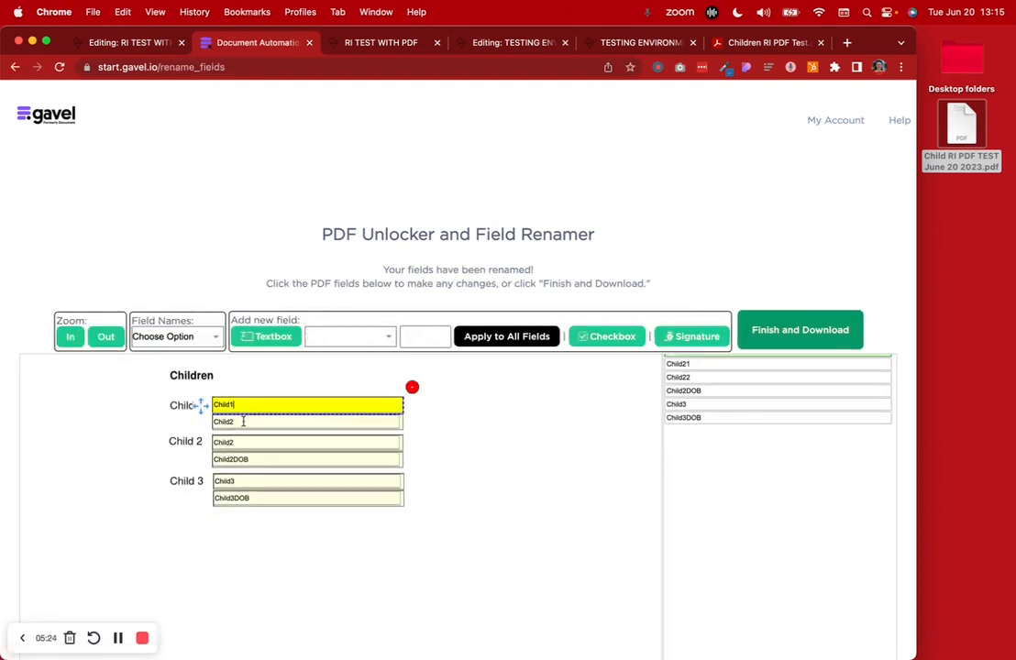
left_click(243, 421)
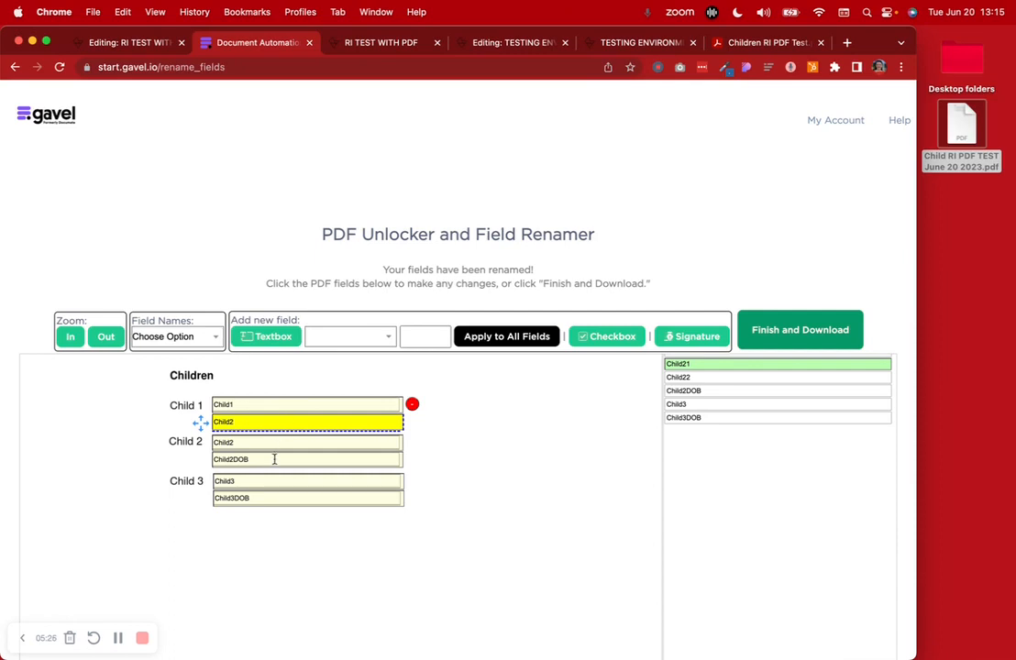
left_click(203, 337)
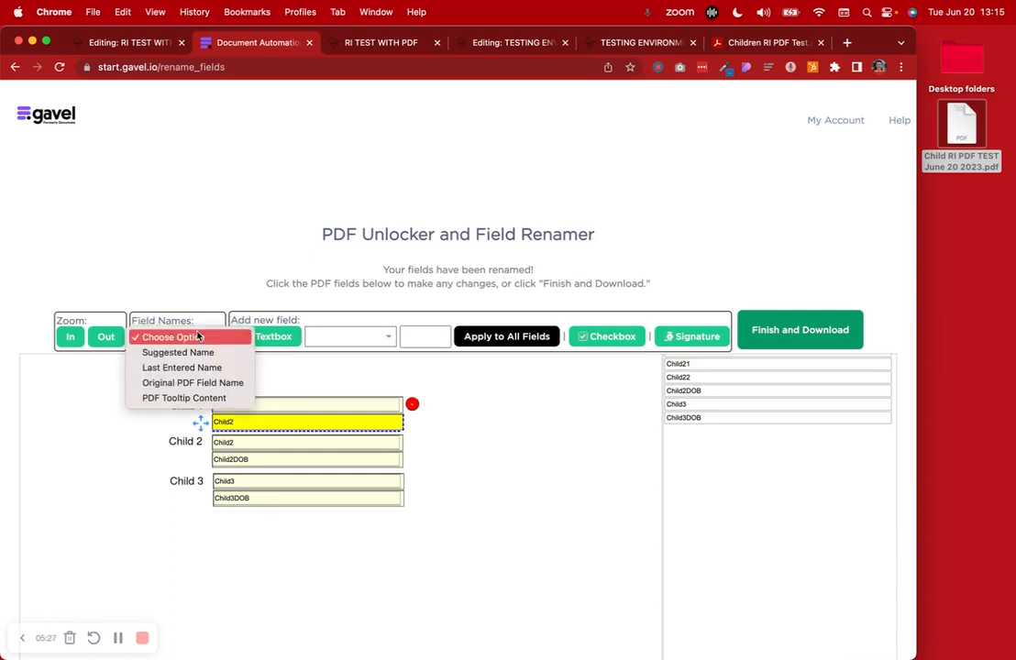
left_click(240, 383)
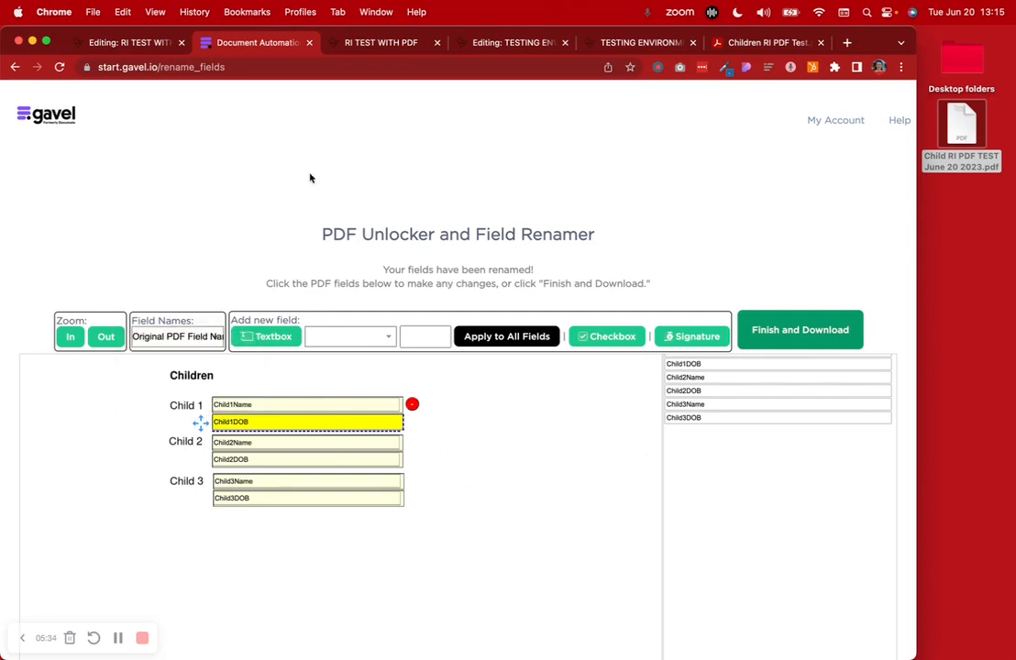
left_click(118, 42)
left_click(305, 419)
Upload Child_RI_PDF_TEST_June_20_2023.pdf as an output document and open it for tagging
left_click(312, 227)
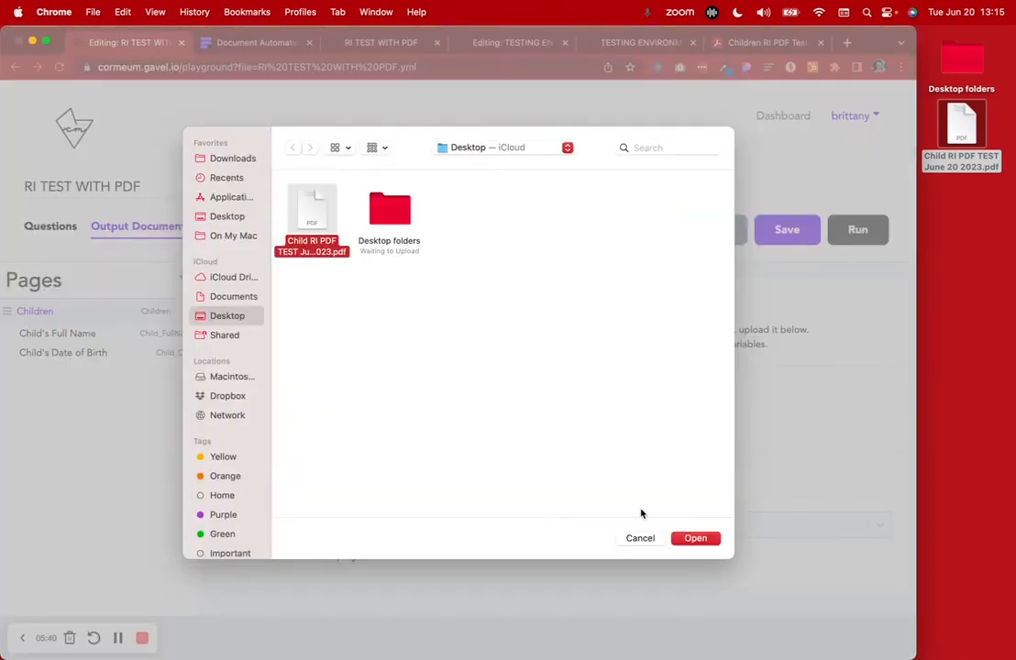
left_click(715, 541)
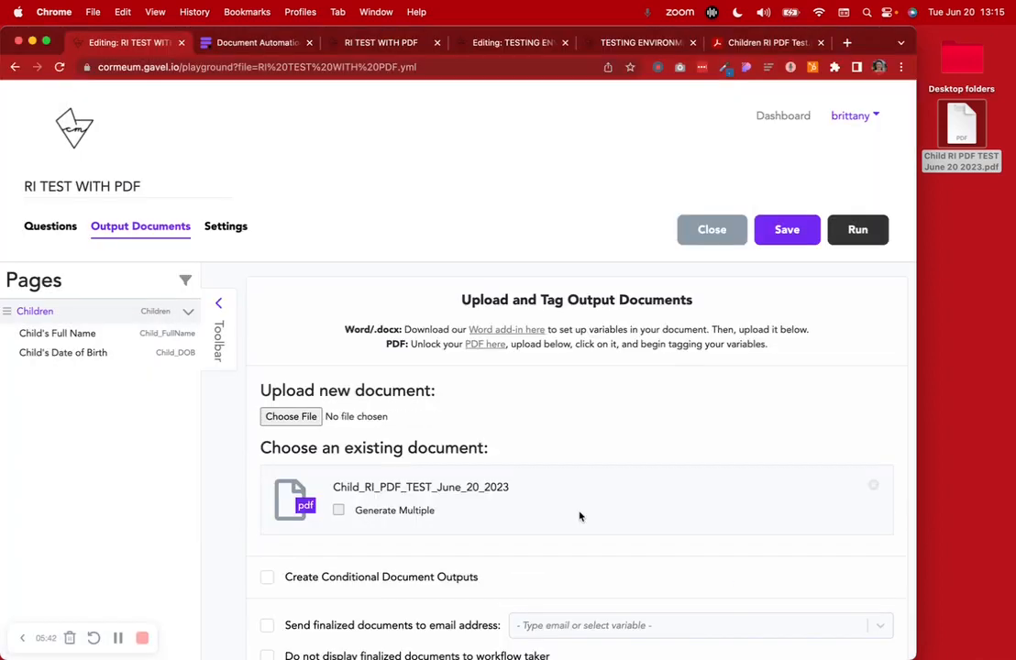
scroll(503, 526, "down", 2)
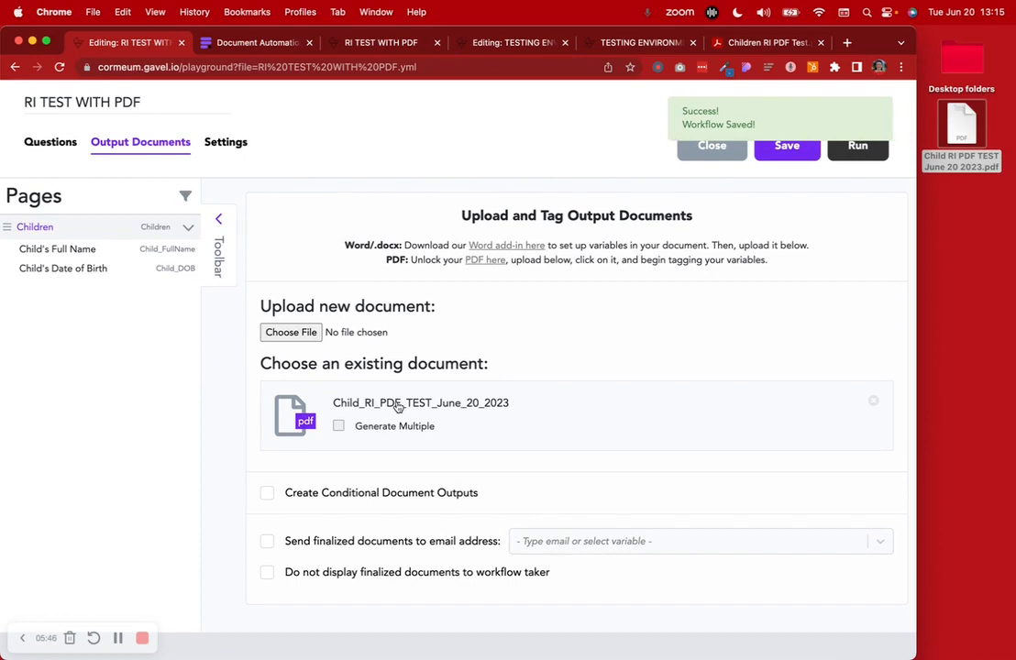
left_click(398, 406)
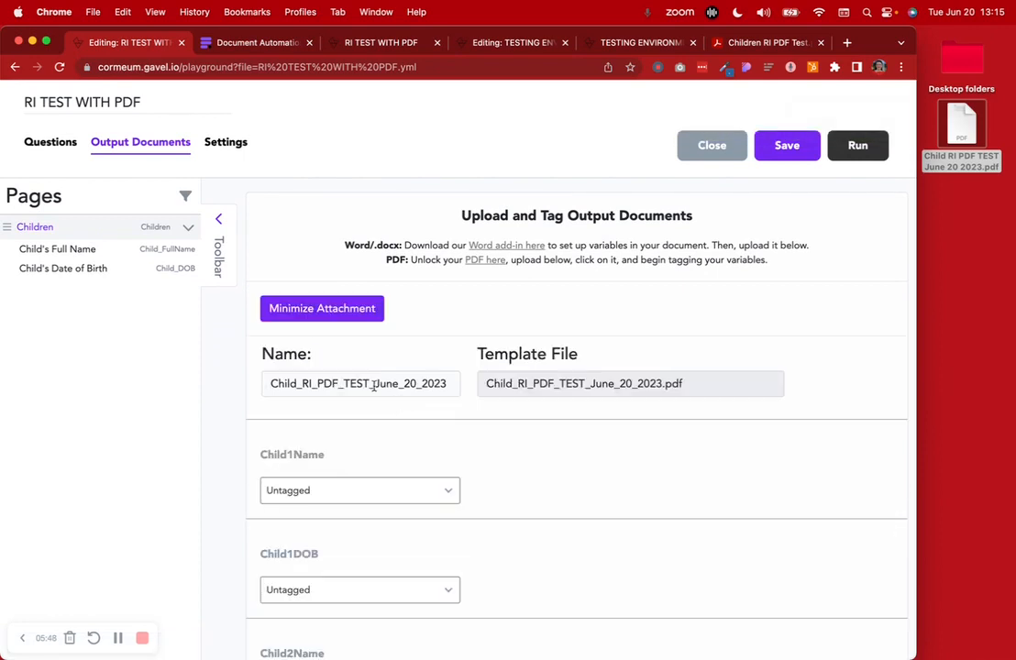
Name the document 'Children Information' and review its untagged child fields
double_click(366, 383)
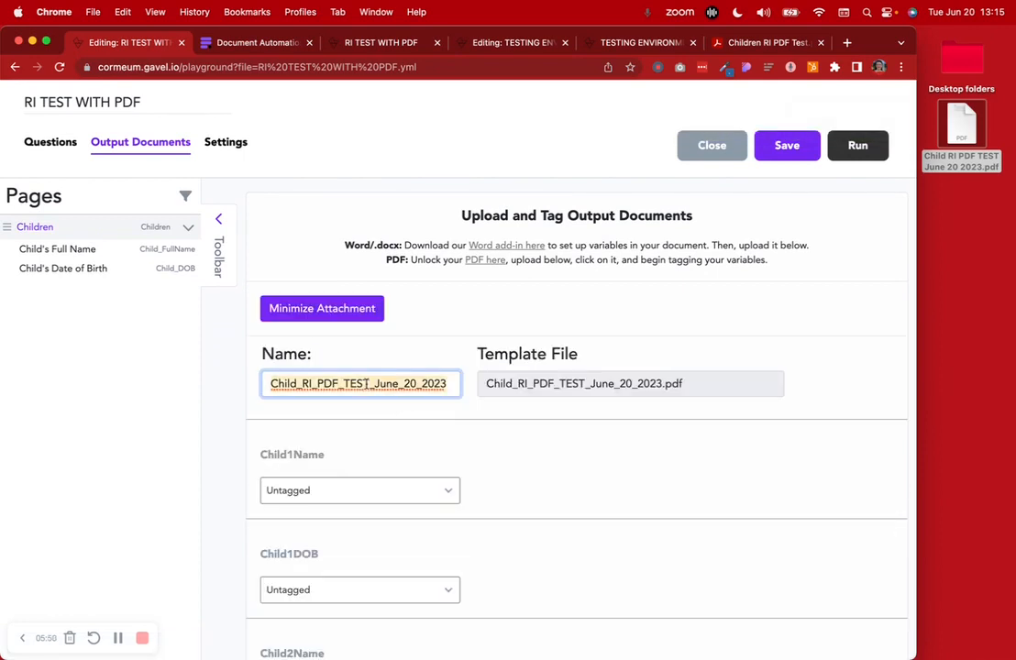
type("Children Information")
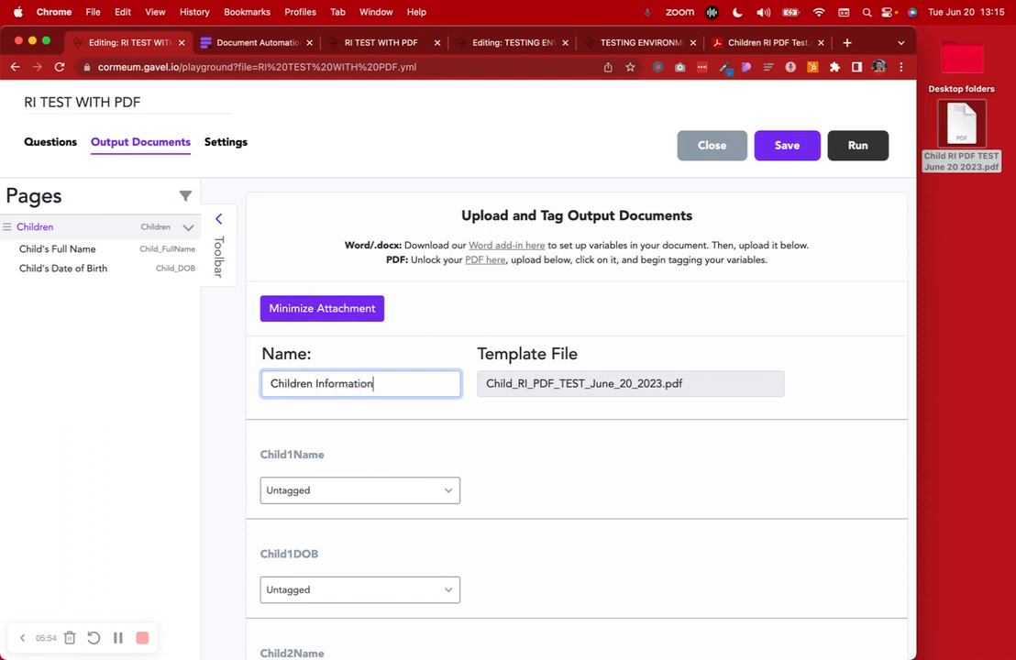
scroll(229, 163, "down", 5)
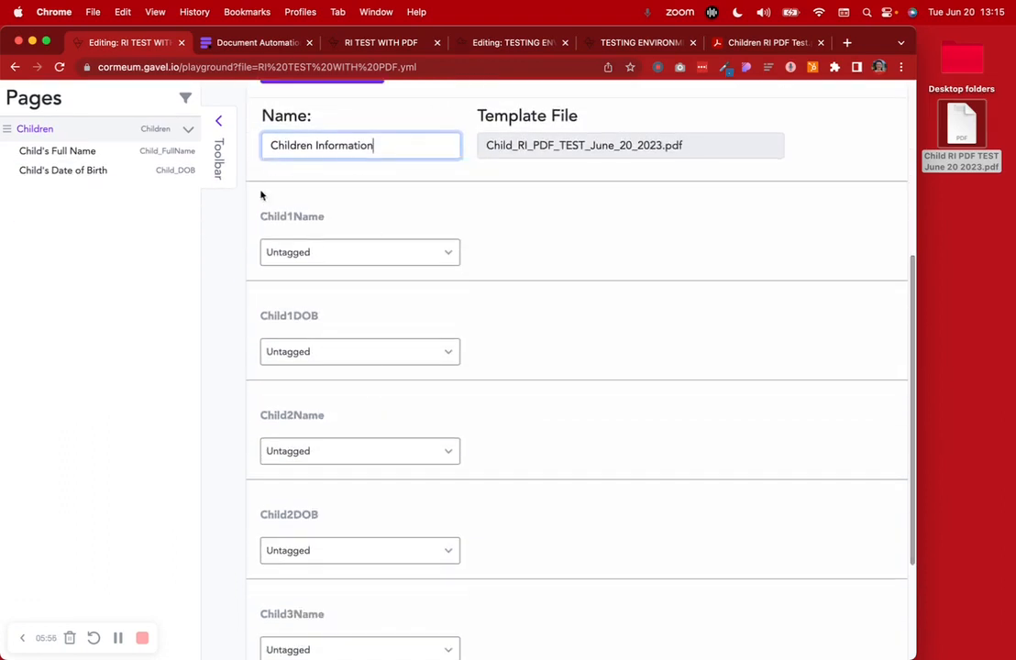
left_click_drag(261, 215, 334, 218)
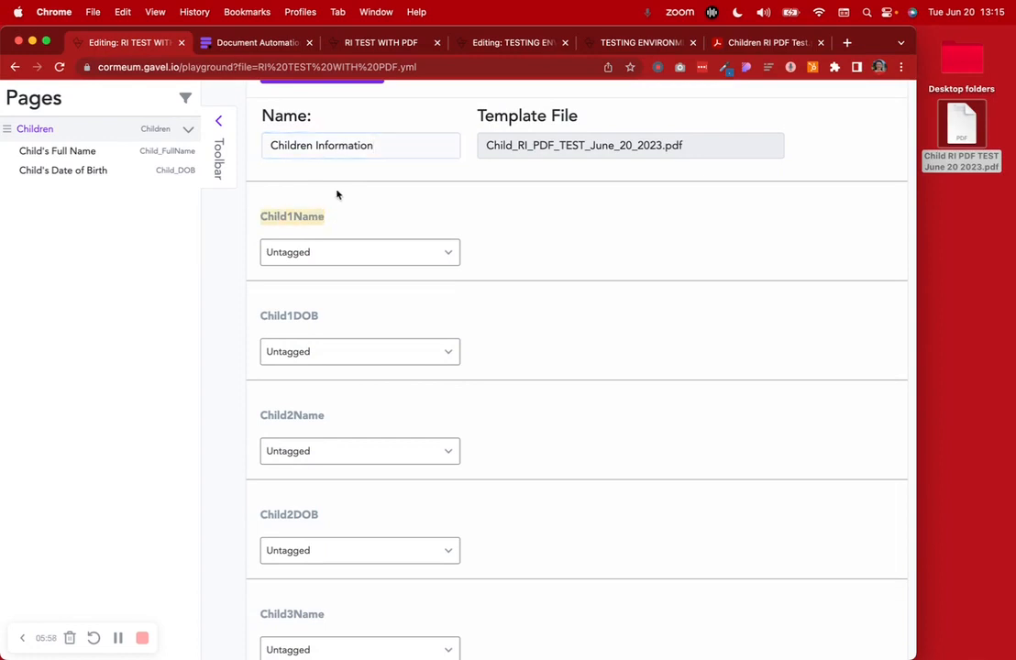
scroll(338, 195, "down", 2)
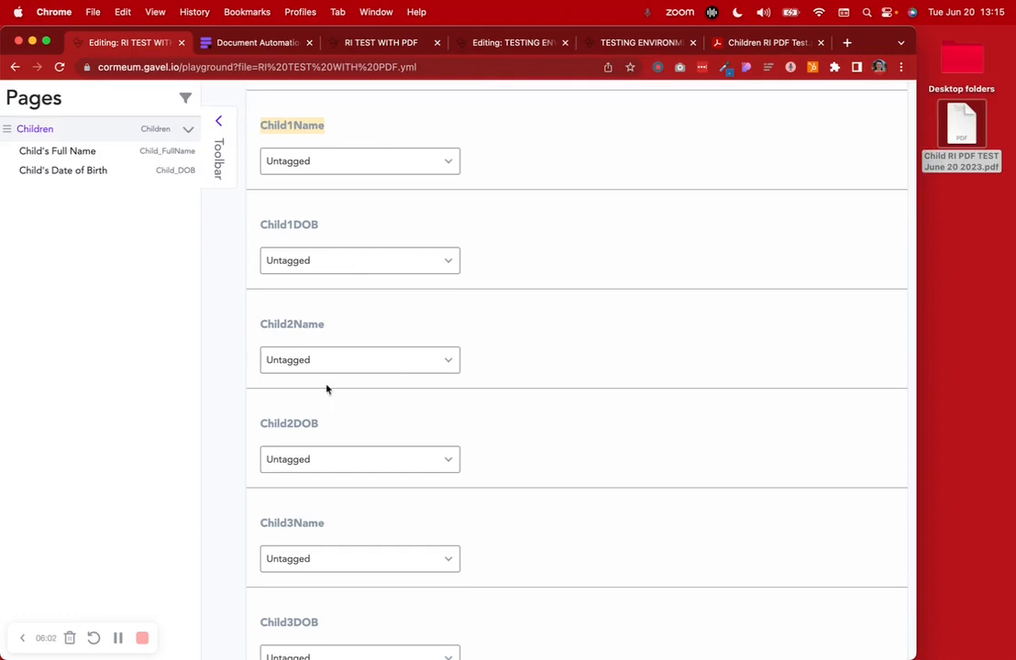
scroll(307, 424, "down", 2)
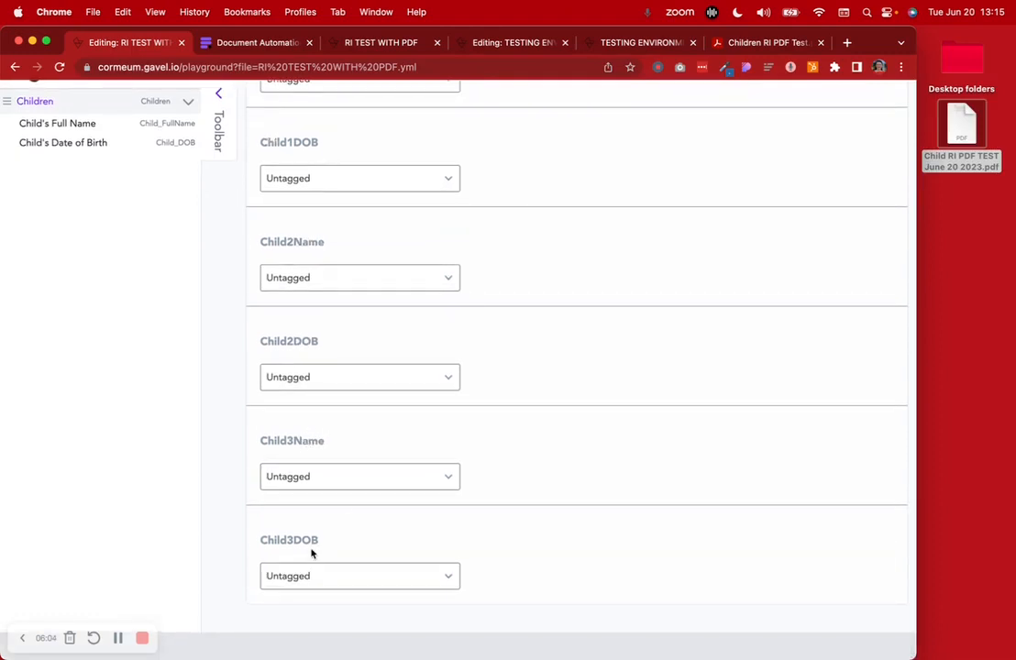
scroll(458, 483, "up", 4)
scroll(458, 483, "up", 2)
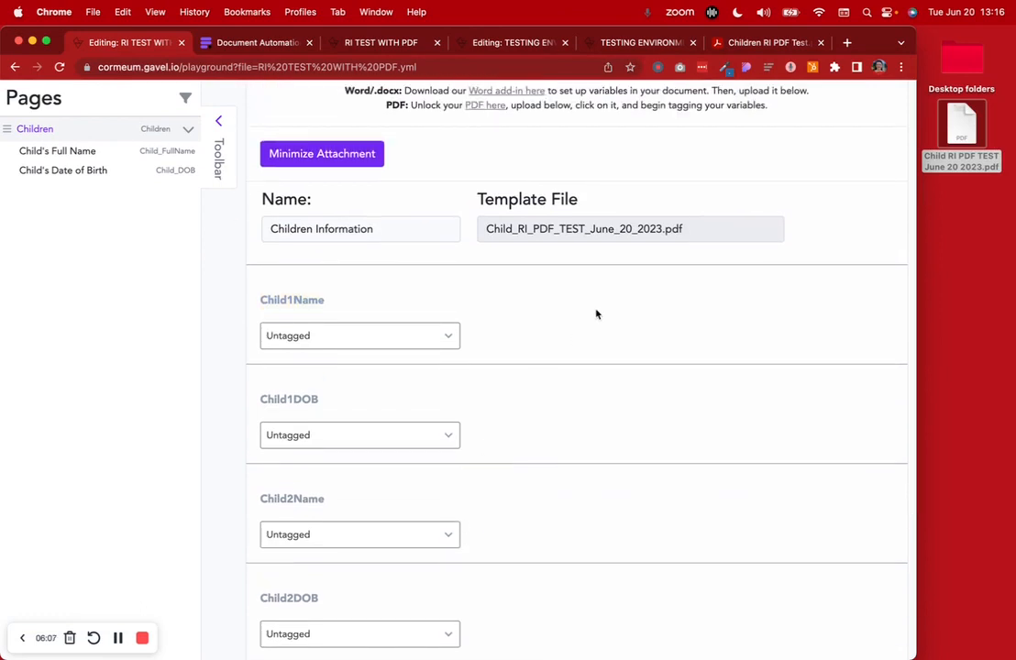
scroll(540, 312, "up", 4)
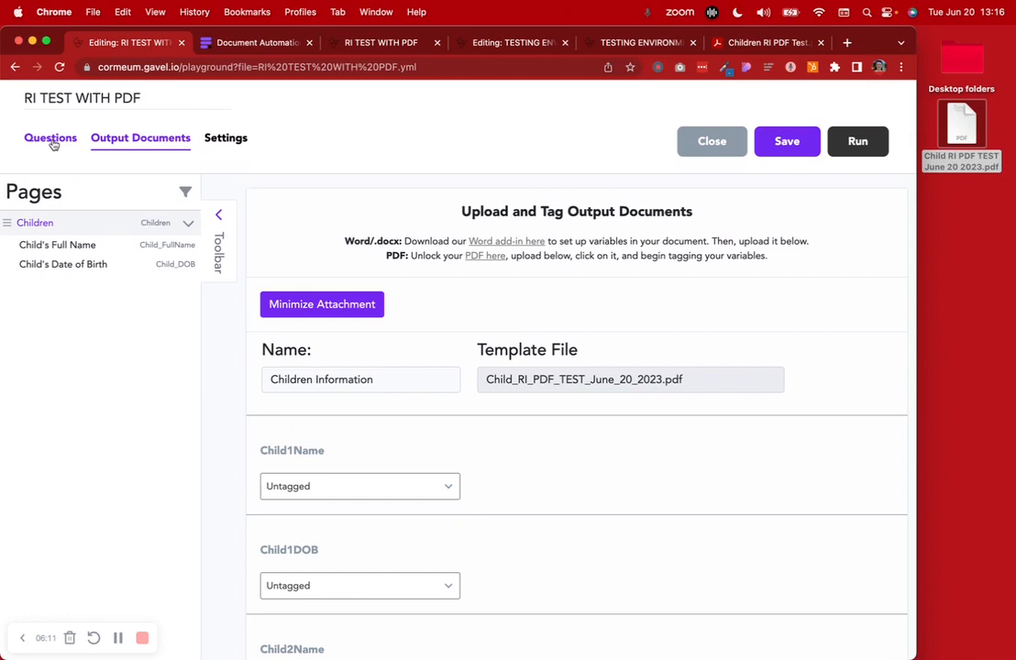
Tag Child1Name to Children Child_FullName, item 1
scroll(421, 363, "down", 5)
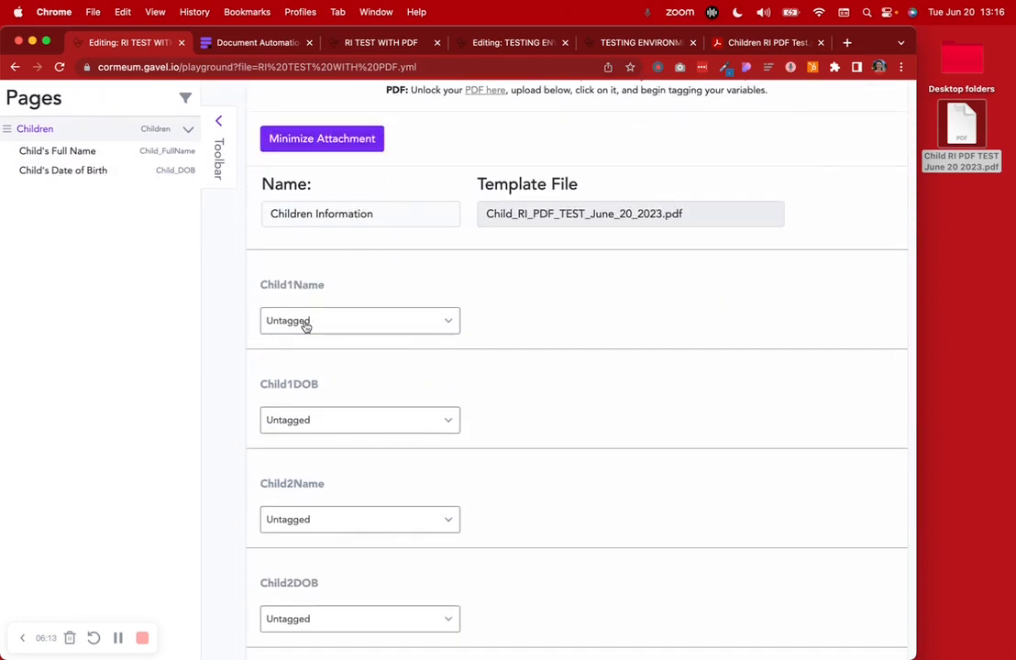
left_click(306, 322)
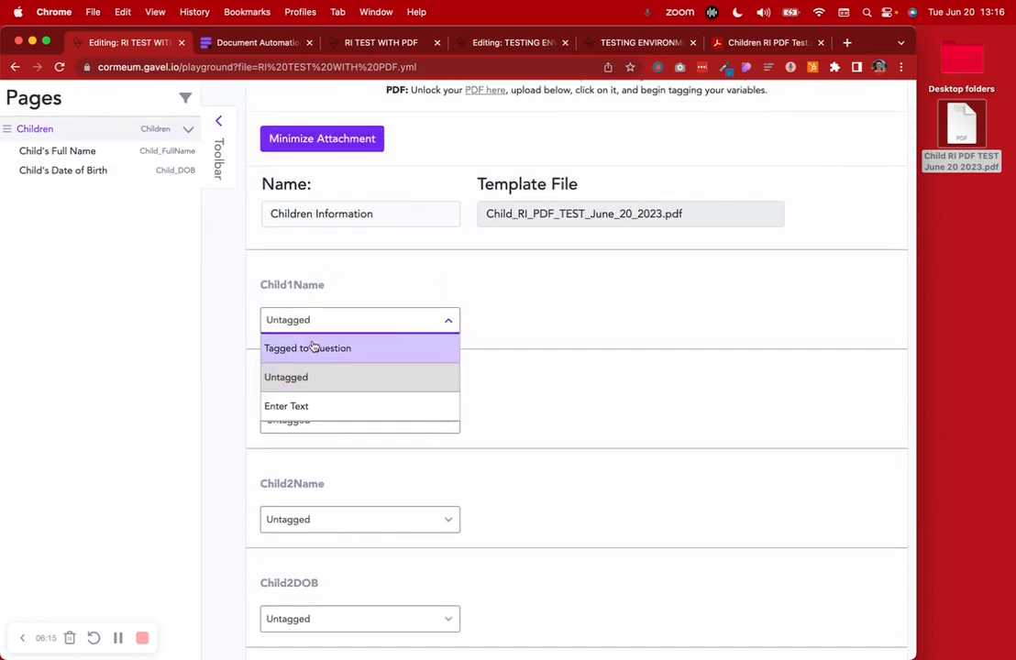
left_click(373, 348)
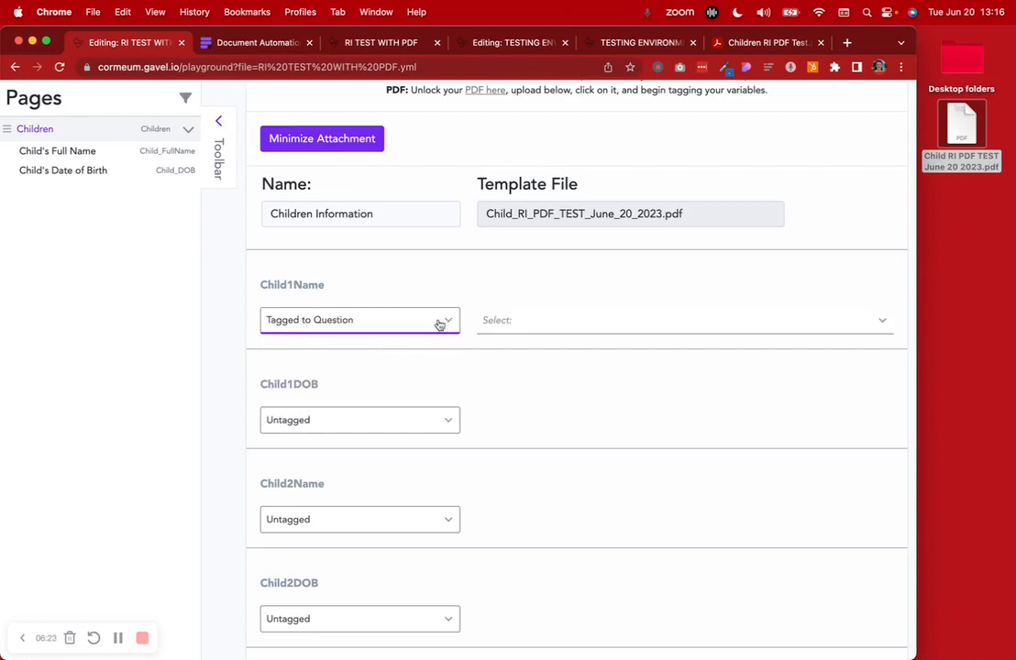
left_click(499, 327)
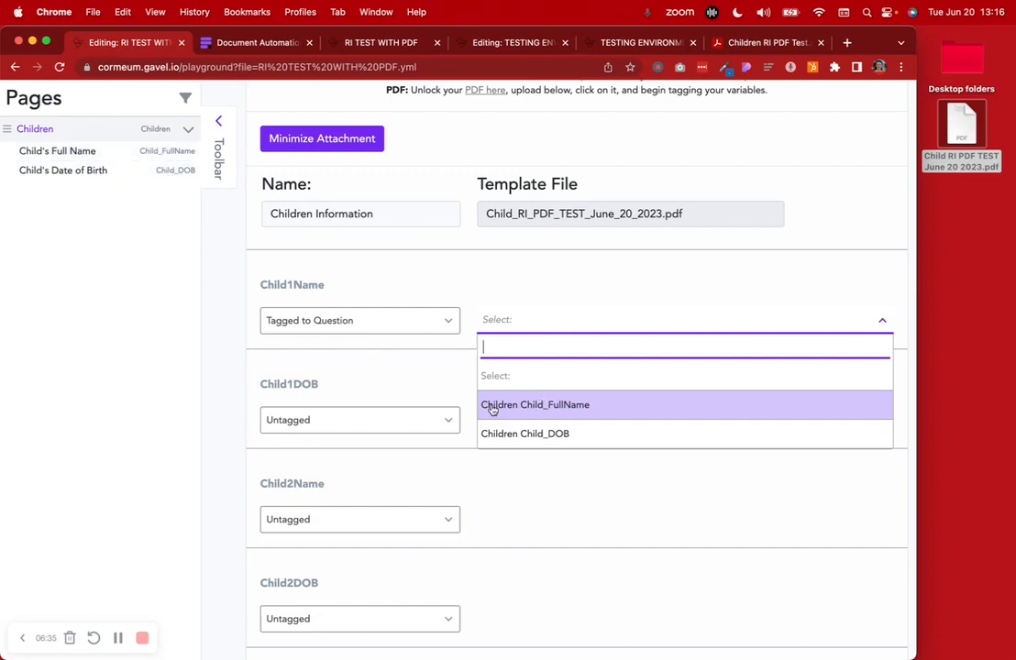
left_click(596, 410)
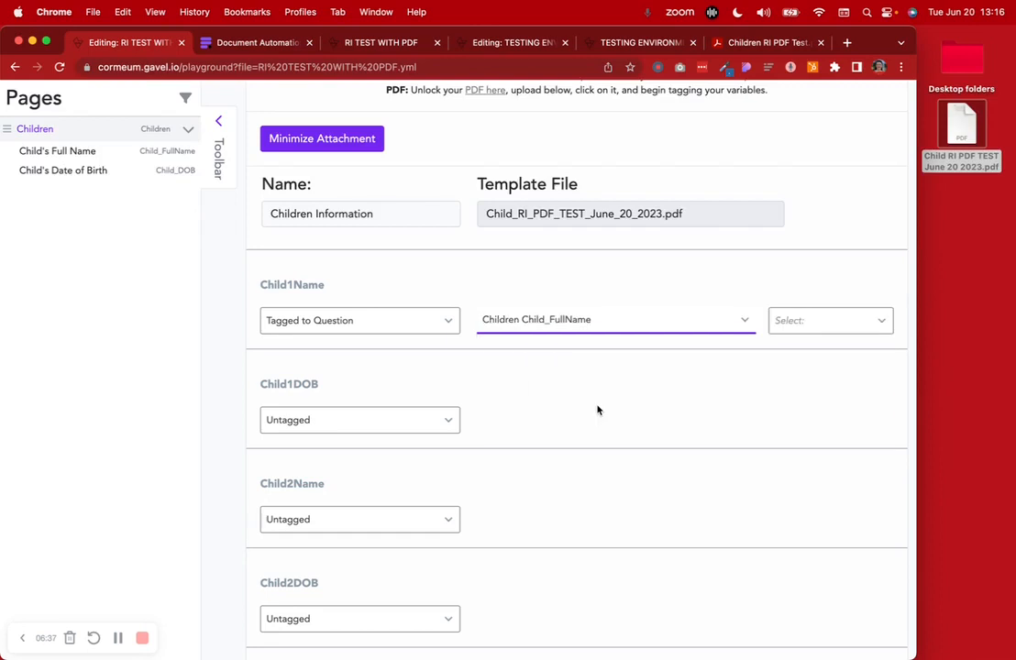
left_click(785, 320)
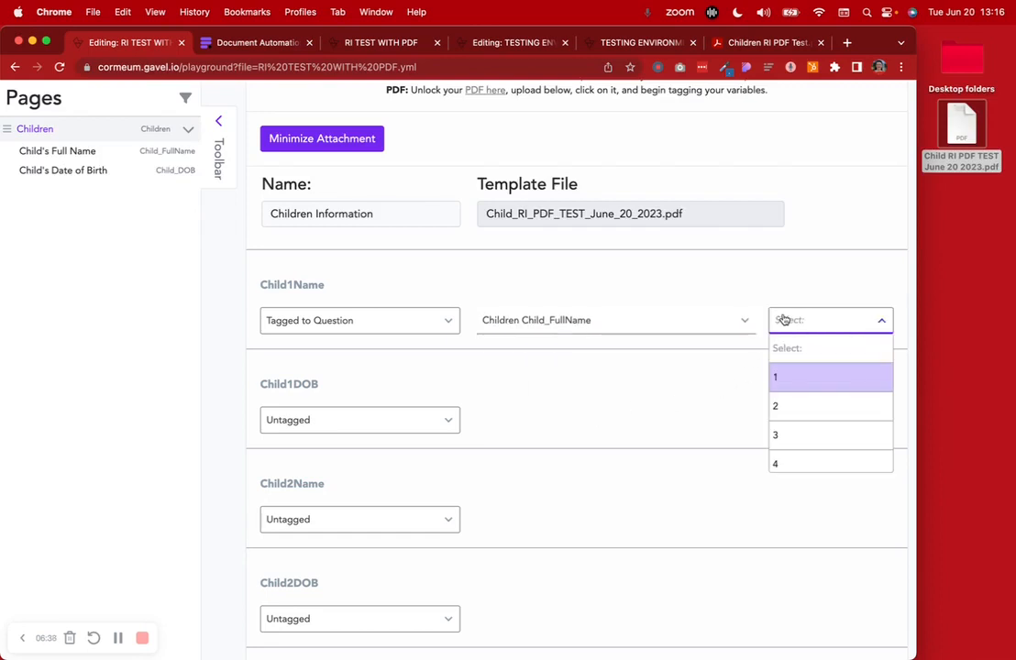
left_click(818, 375)
Tag Child1DOB to Children Child_DOB, item 1
scroll(701, 450, "down", 2)
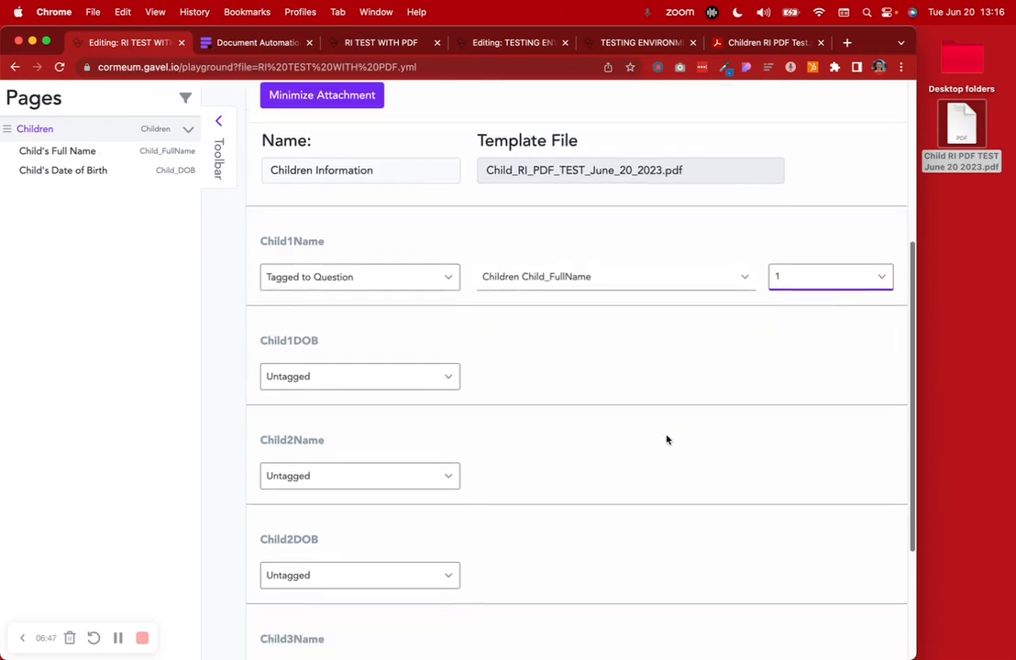
left_click(346, 373)
left_click(341, 401)
left_click(568, 376)
left_click(562, 486)
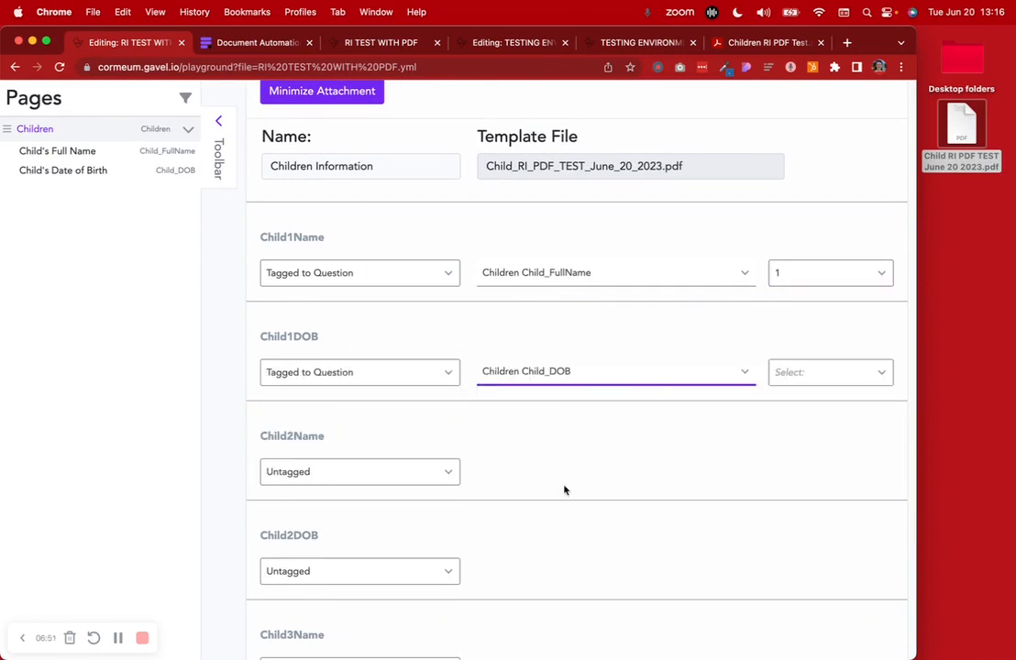
left_click(814, 362)
left_click(788, 428)
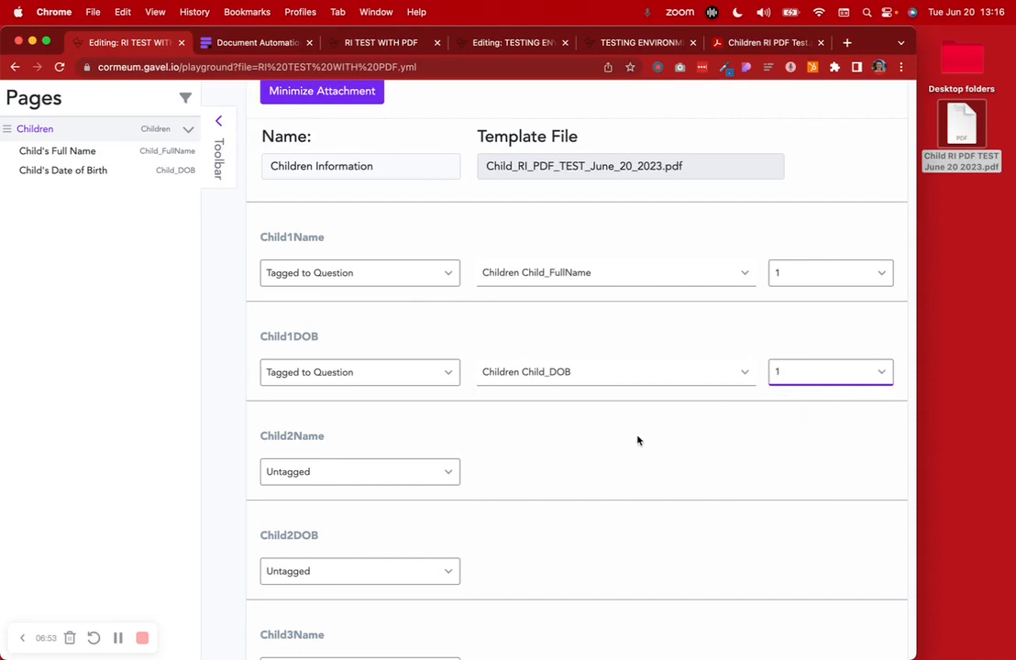
Tag Child2Name to Children Child_FullName, item 2
scroll(638, 441, "down", 3)
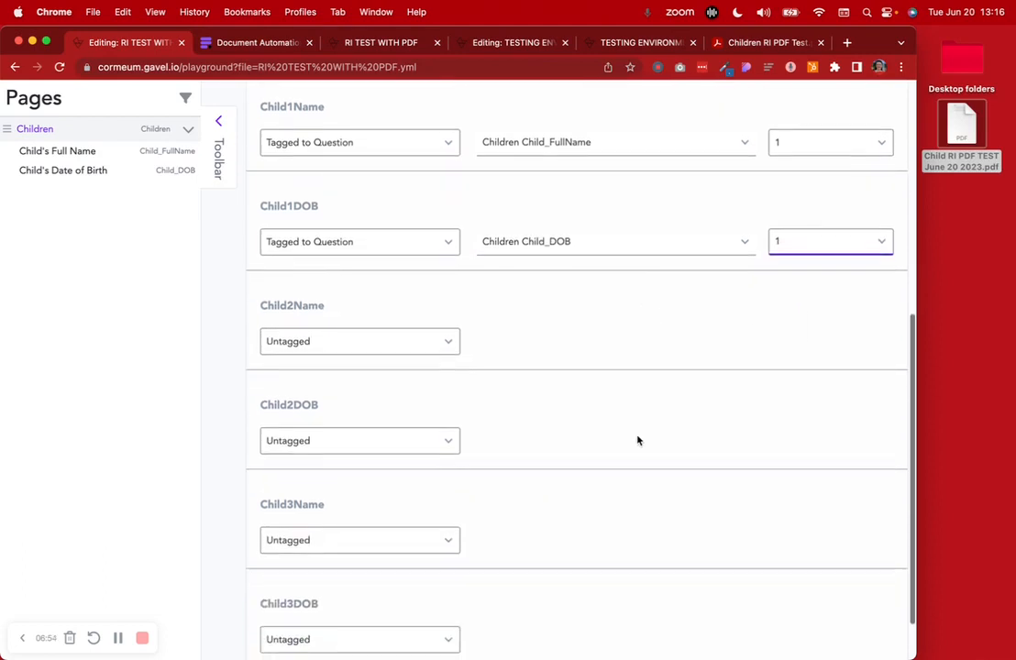
left_click(369, 345)
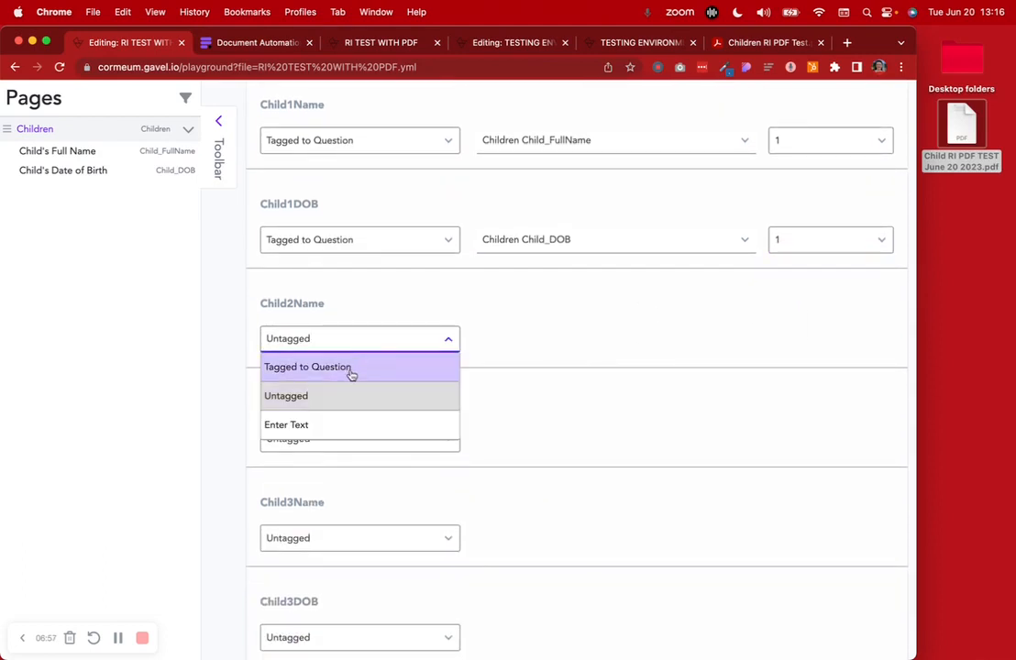
left_click(351, 368)
left_click(553, 346)
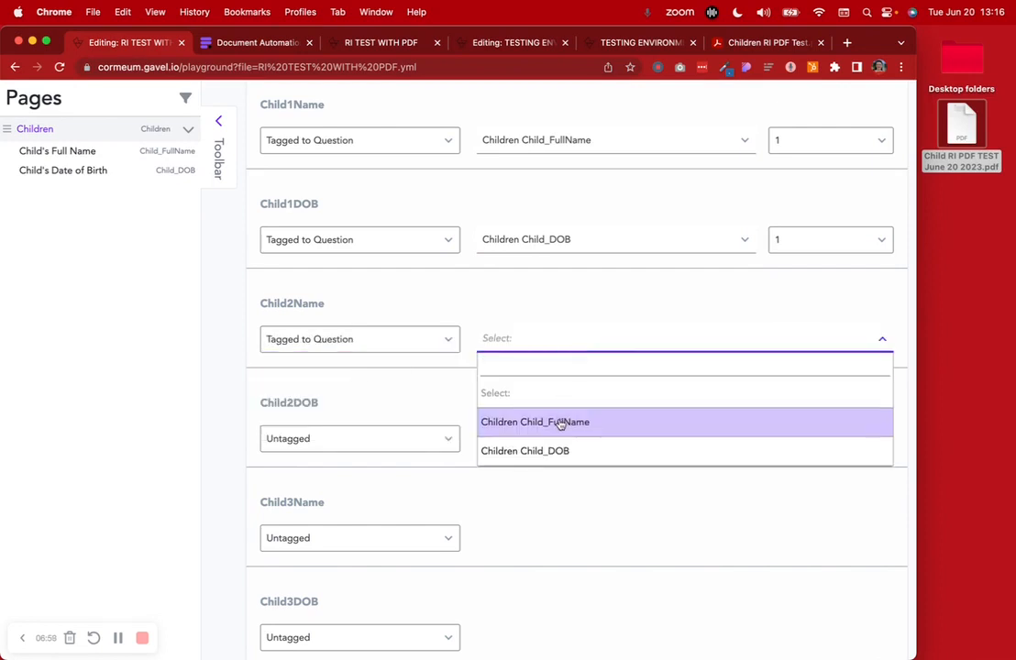
left_click(562, 422)
left_click(799, 341)
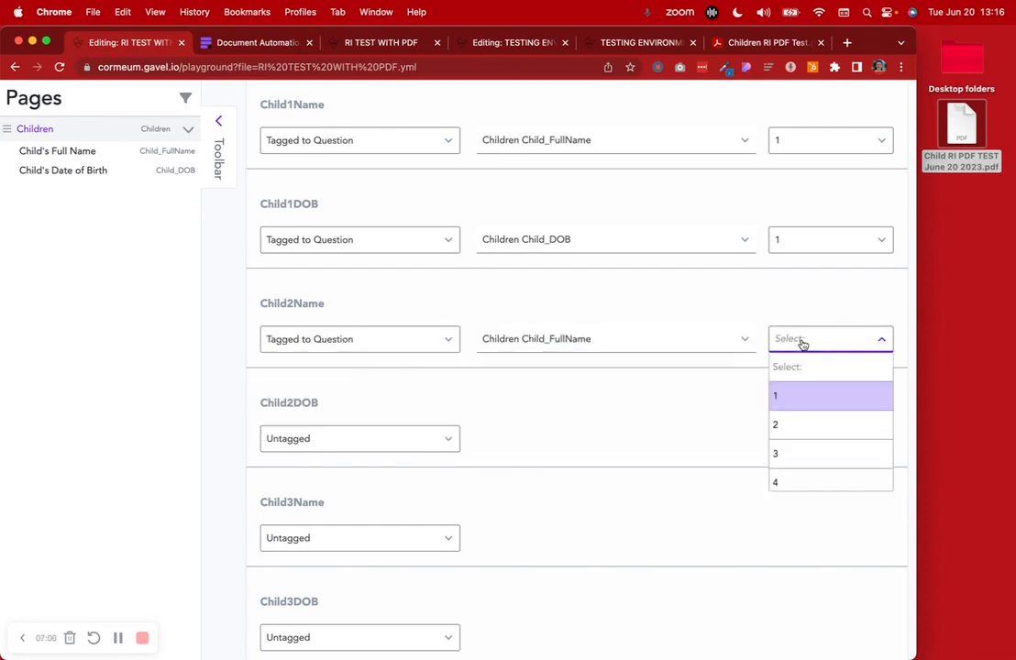
left_click(797, 428)
Tag Child2DOB to Children Child_DOB, item 2
scroll(310, 377, "down", 2)
left_click(330, 400)
left_click(330, 426)
left_click(544, 398)
left_click(566, 513)
left_click(816, 404)
left_click(833, 486)
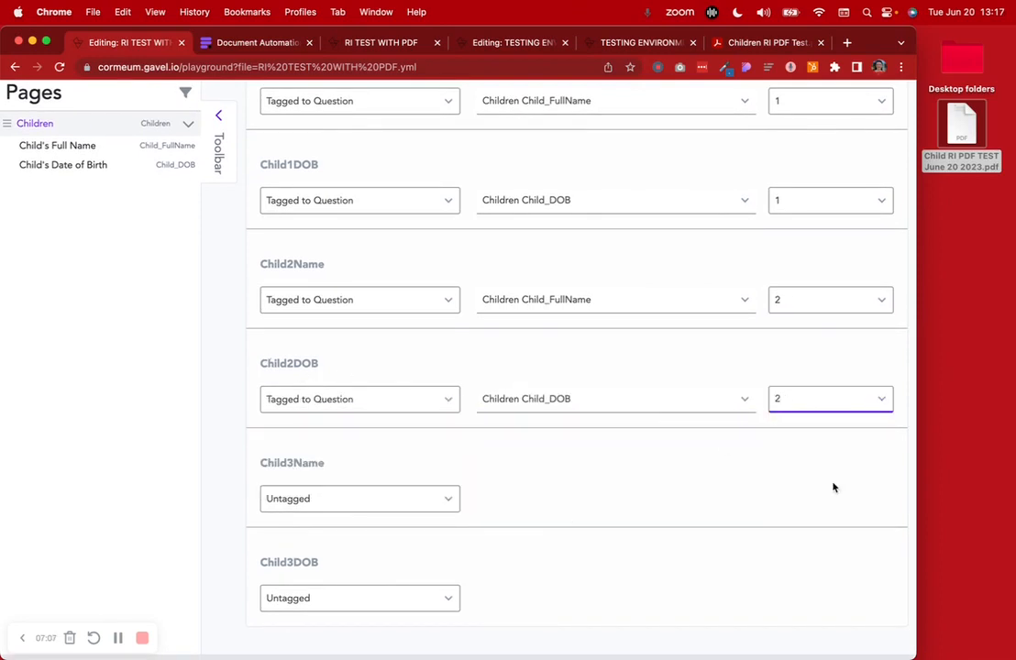
Tag Child3Name to Children Child_FullName, item 3
scroll(683, 529, "down", 1)
left_click(333, 476)
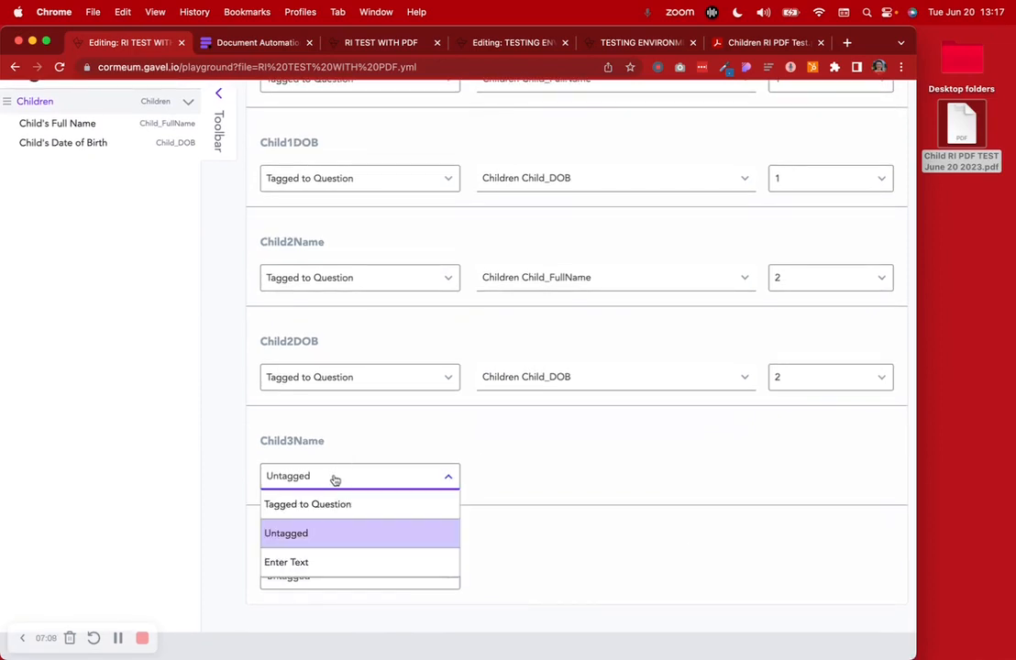
left_click(330, 505)
left_click(556, 477)
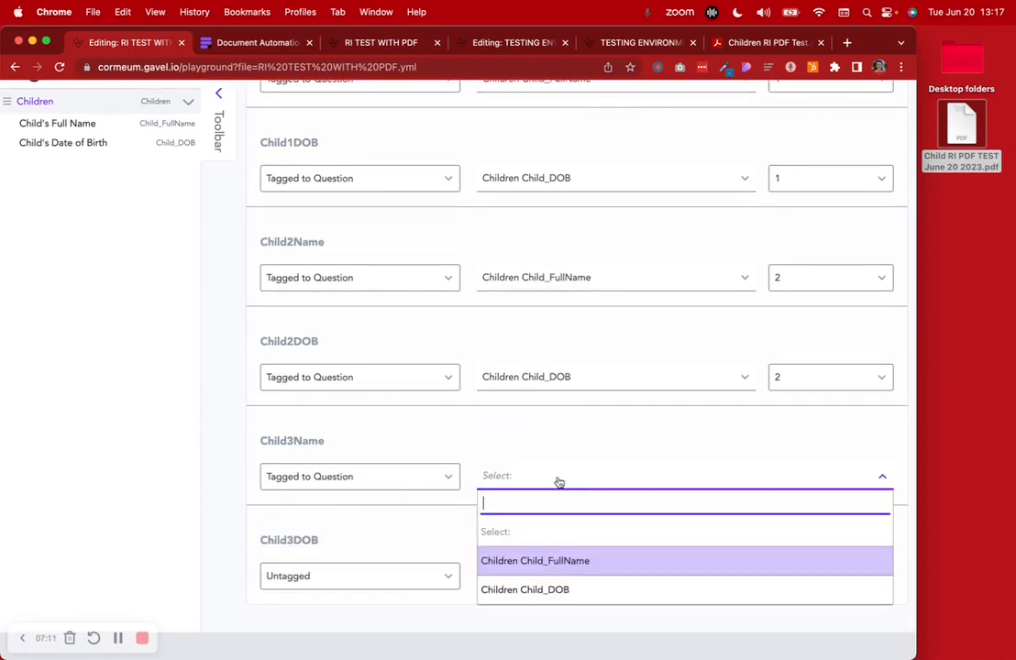
left_click(562, 563)
left_click(821, 477)
left_click(822, 590)
Tag Child3DOB to Children Child_DOB, item 3
left_click(376, 581)
left_click(345, 489)
left_click(536, 577)
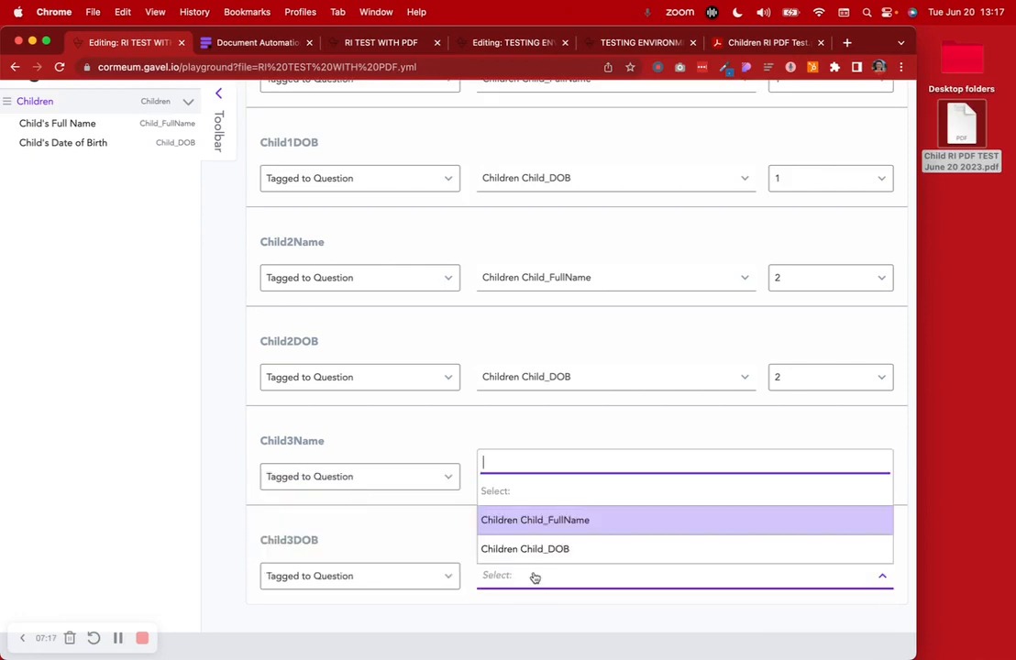
left_click(541, 548)
left_click(837, 583)
left_click(820, 538)
scroll(591, 518, "up", 2)
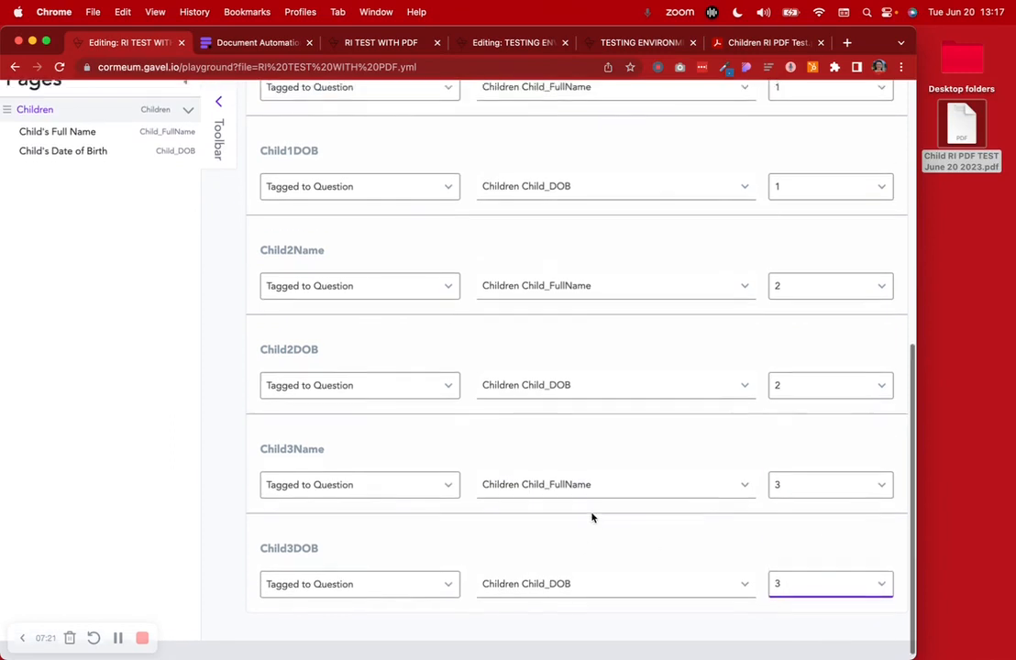
scroll(591, 518, "up", 6)
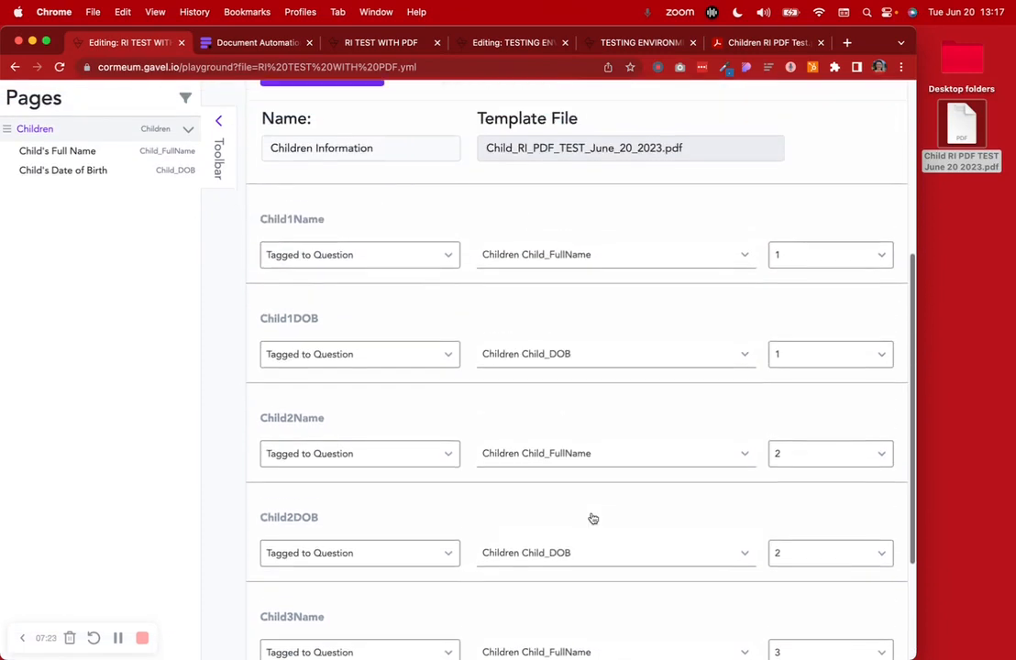
scroll(593, 519, "up", 3)
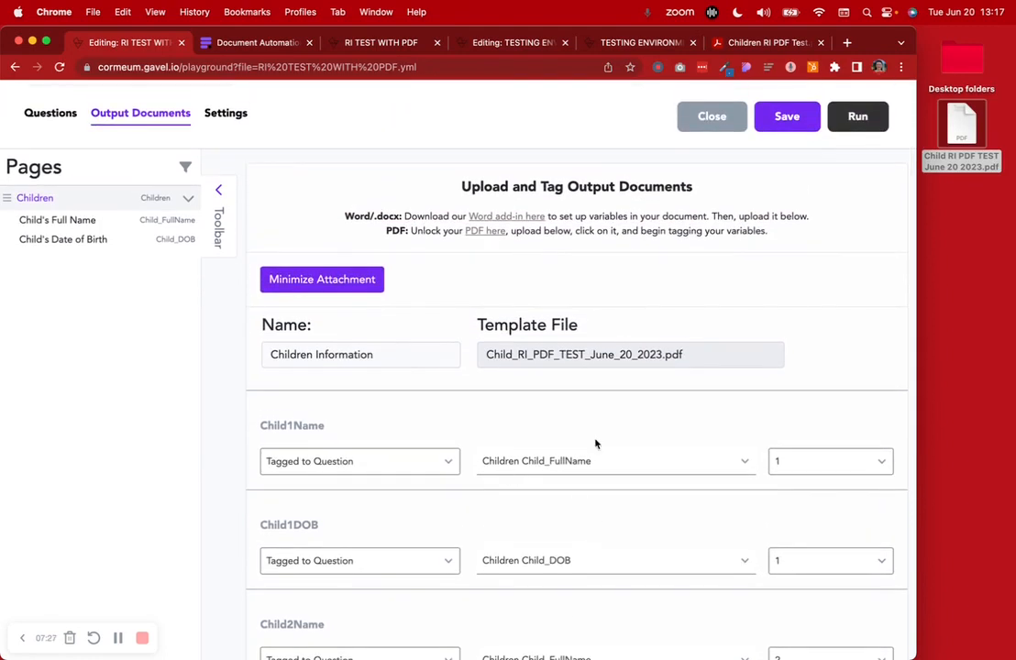
Test-run the workflow answering No to having children and continue past the review
left_click(310, 282)
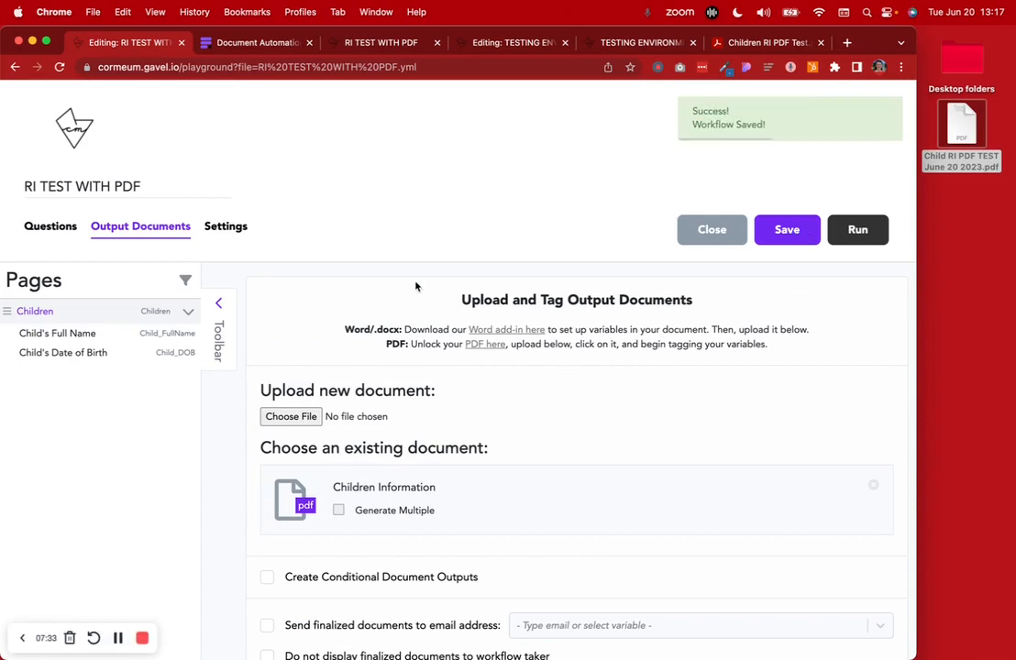
left_click(857, 231)
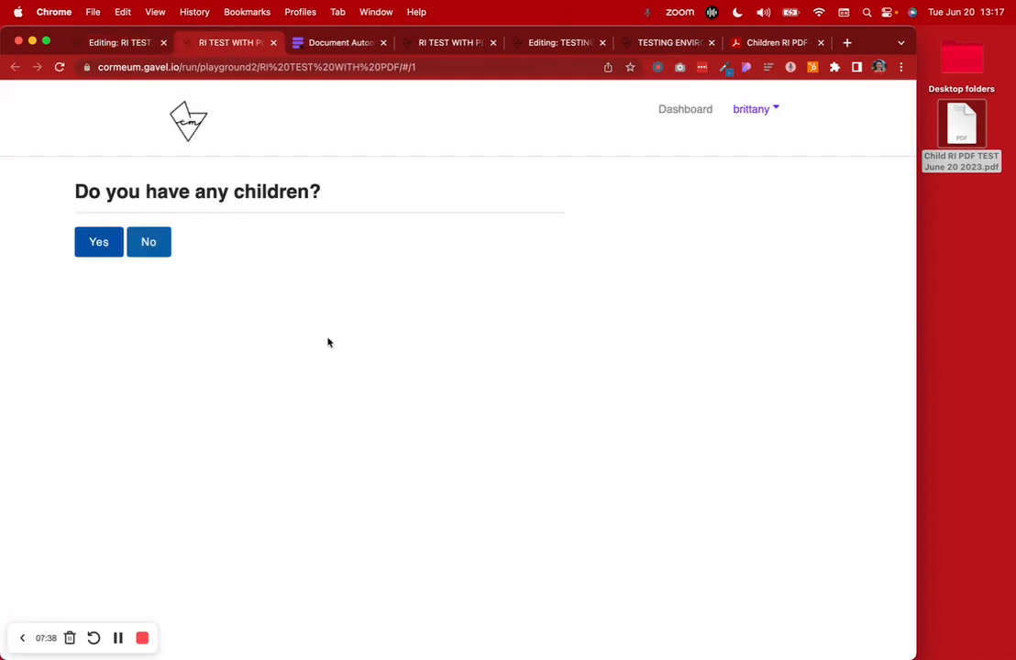
left_click_drag(56, 213, 353, 197)
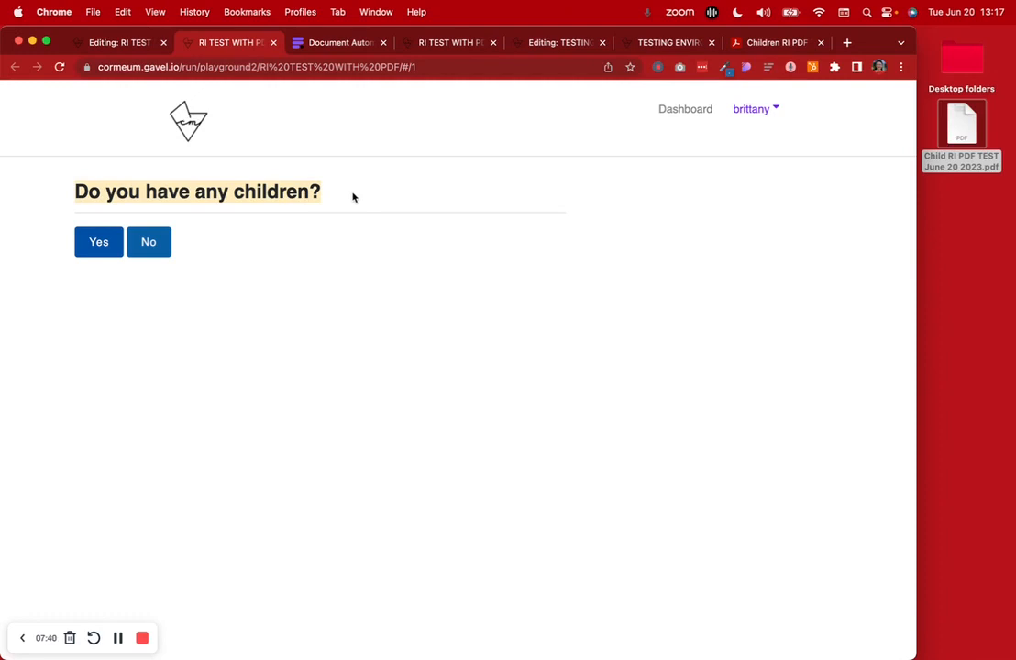
left_click(163, 249)
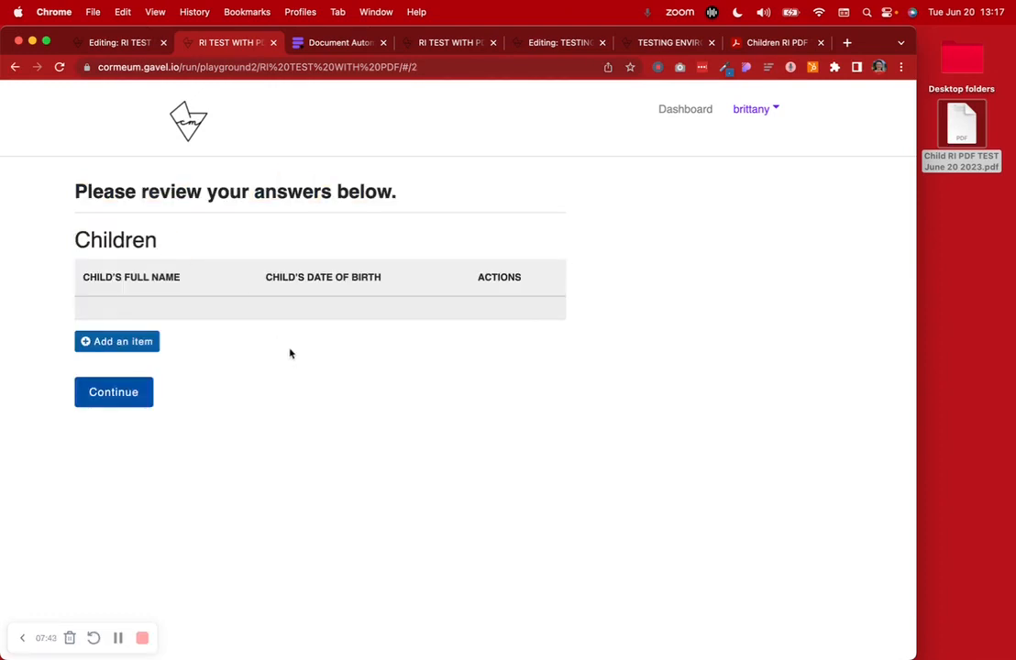
left_click(142, 397)
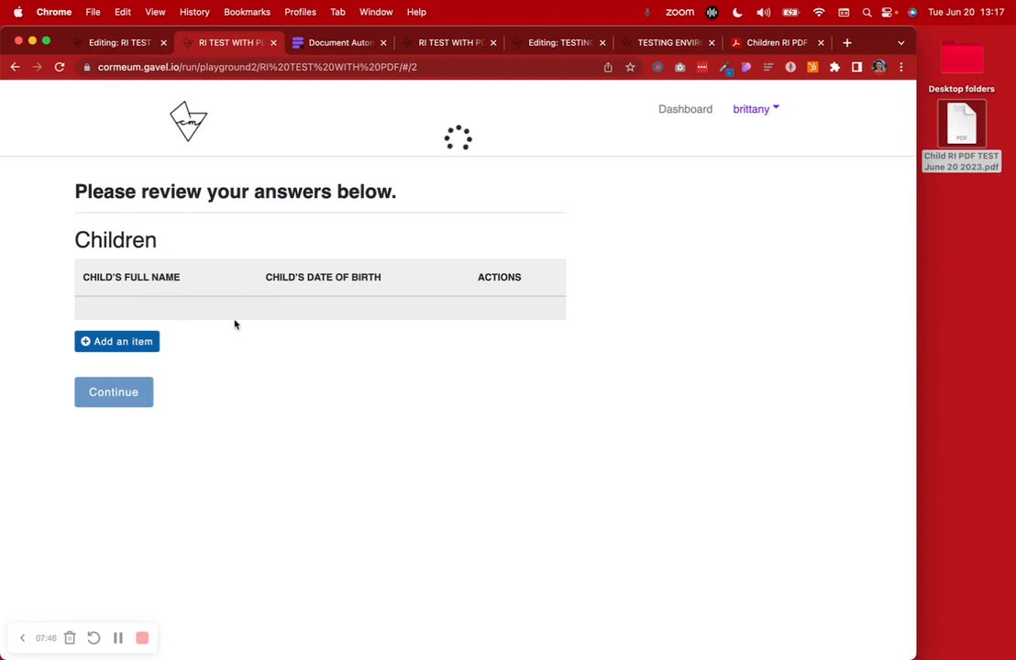
Check the blank generated Children Information PDF, then close the run and return to the editor
left_click(124, 299)
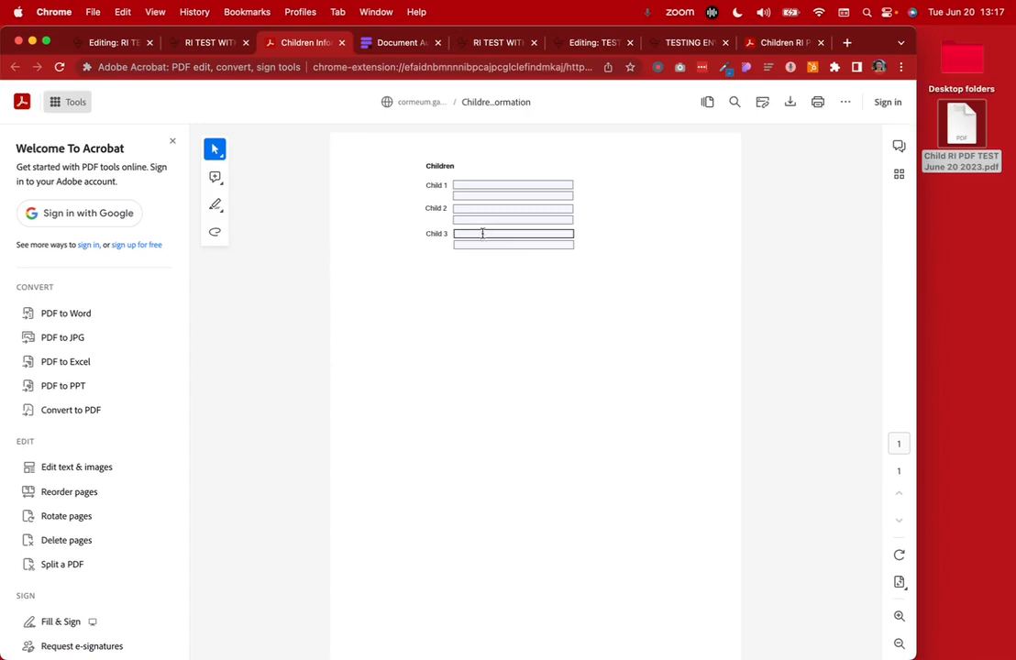
left_click(341, 44)
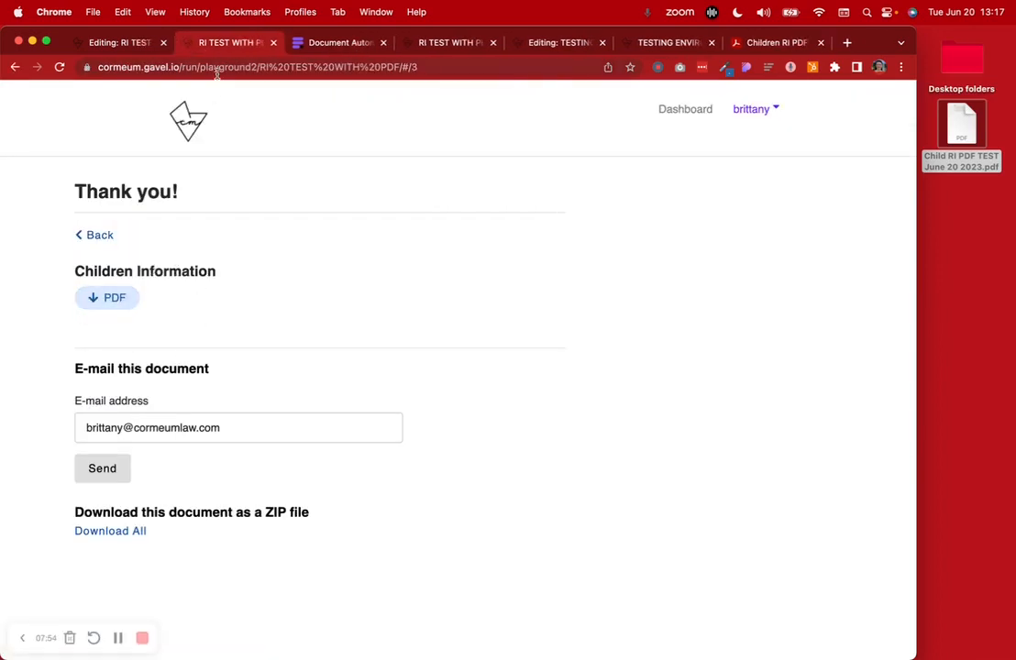
left_click(123, 43)
left_click(275, 43)
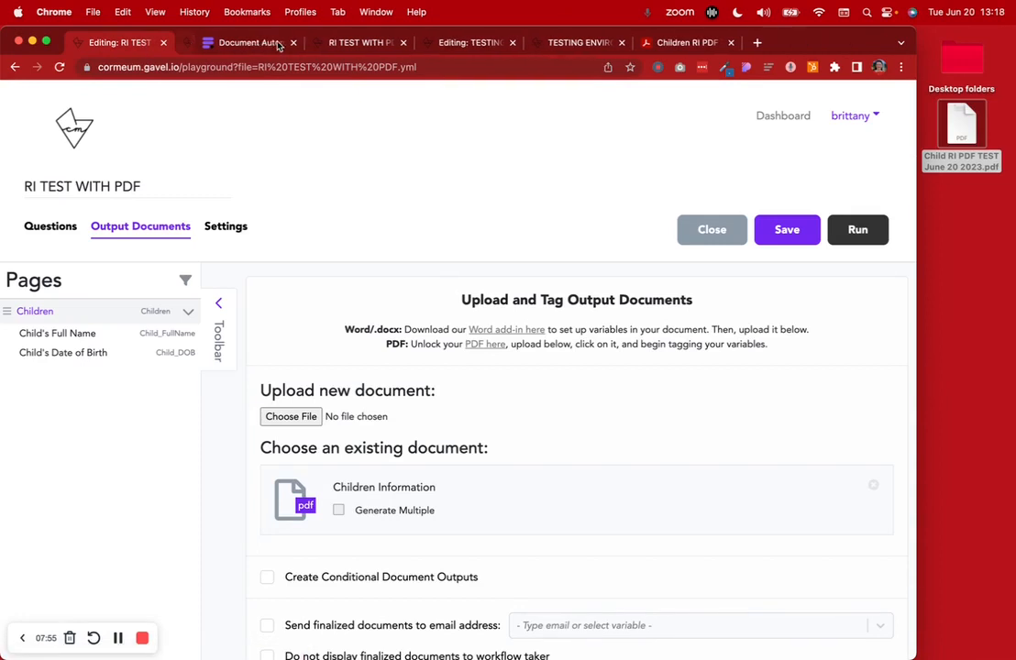
Start a new test run, answer Yes, and enter the first child born 06/12/2020
left_click(857, 230)
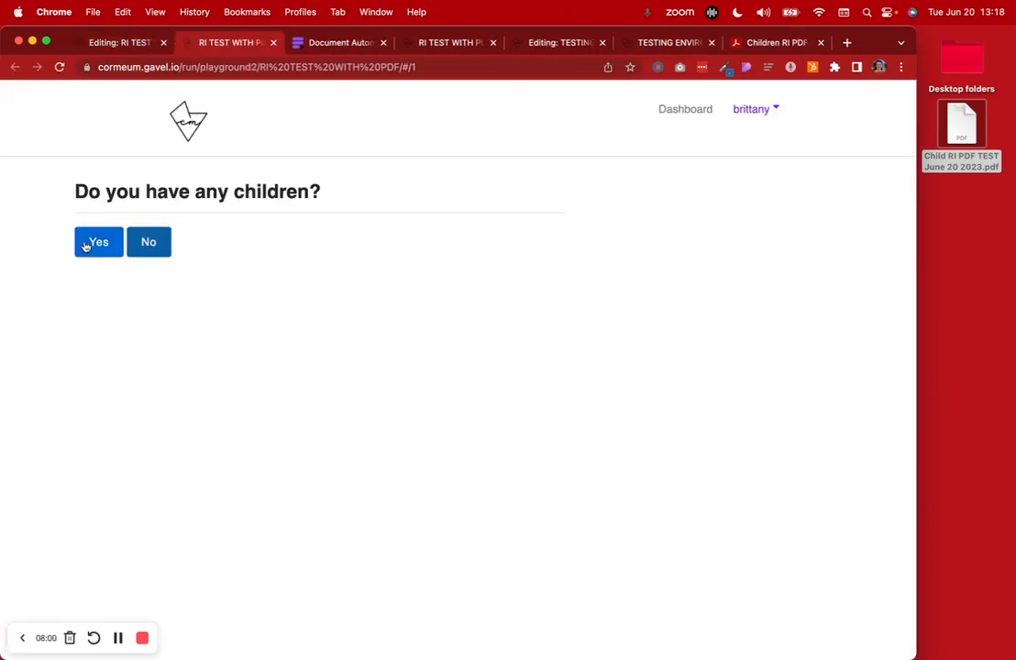
left_click(85, 246)
left_click(148, 288)
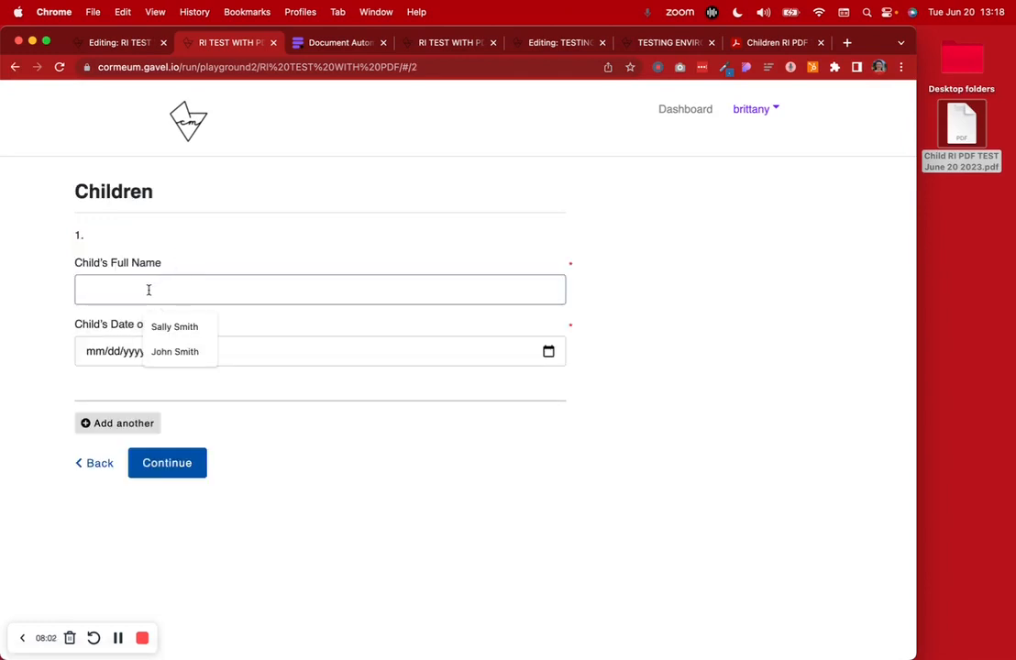
left_click(184, 327)
left_click(159, 351)
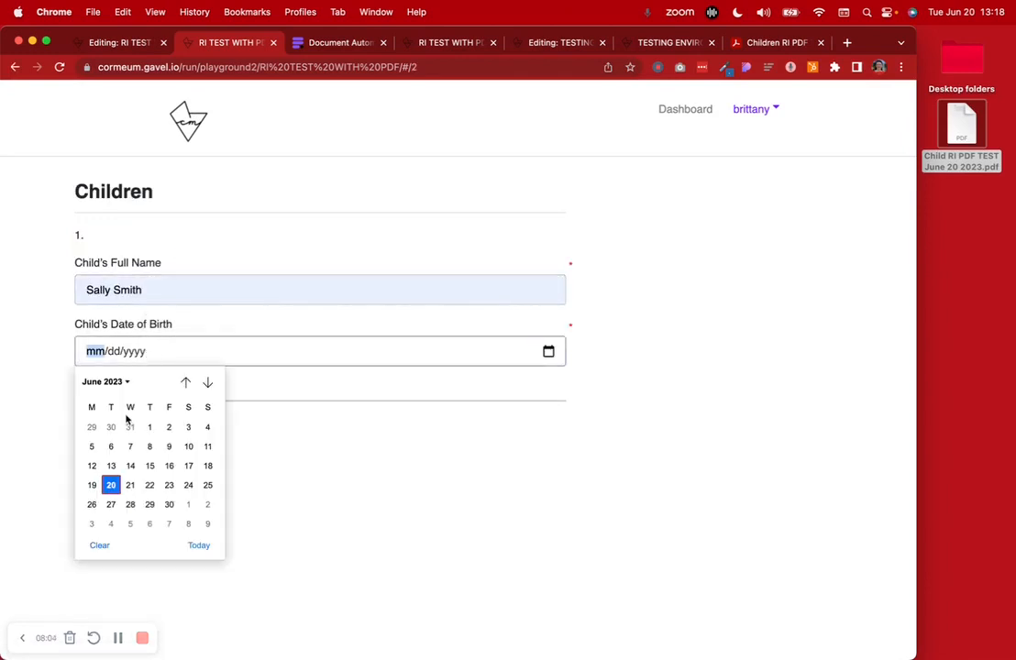
left_click(124, 382)
scroll(142, 438, "up", 3)
left_click(135, 429)
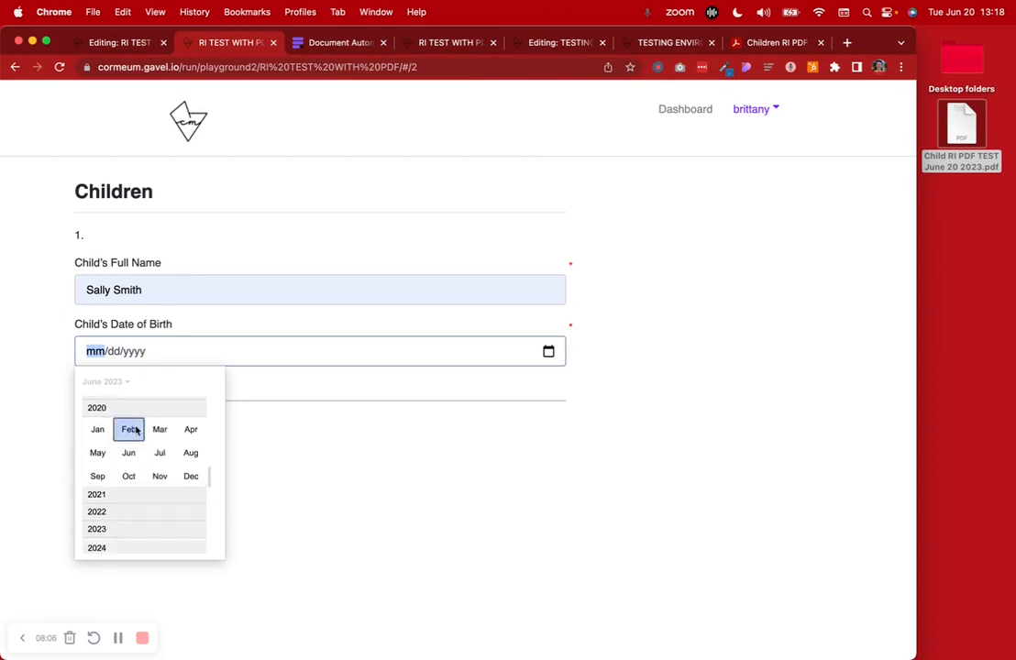
left_click(129, 452)
left_click(168, 446)
Add a second child born 06/28/2019, then submit and confirm the answers
left_click(145, 427)
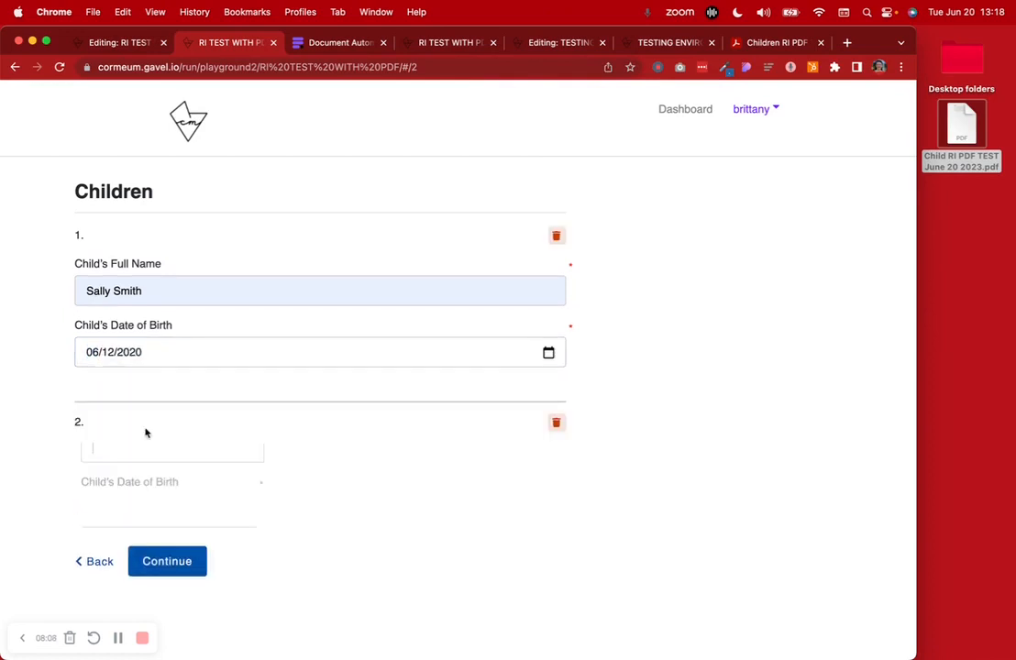
left_click(111, 474)
left_click(198, 517)
left_click(145, 541)
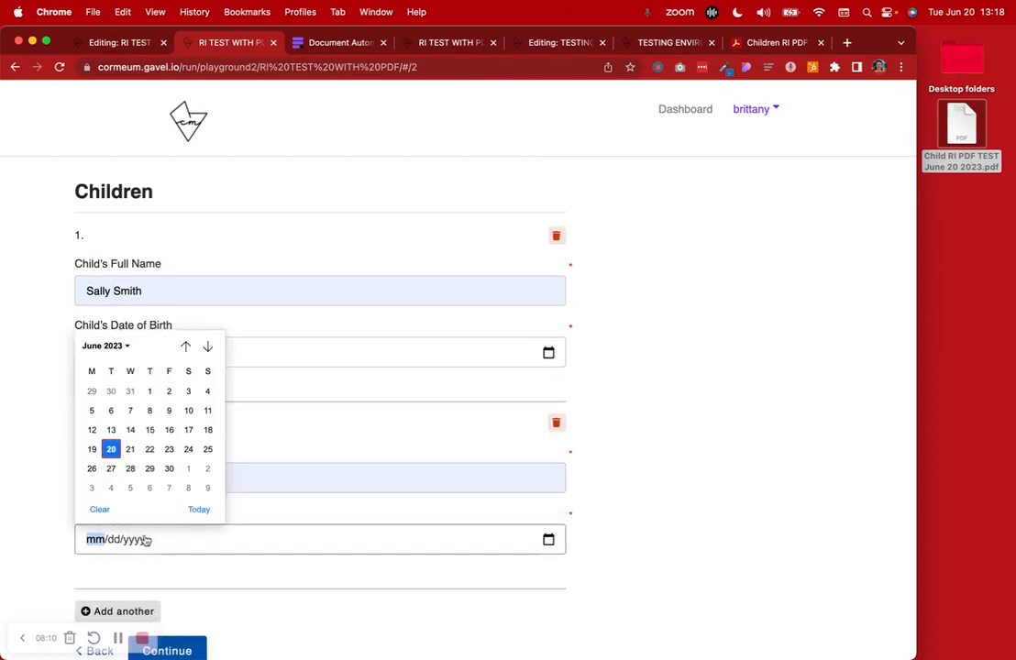
left_click(112, 347)
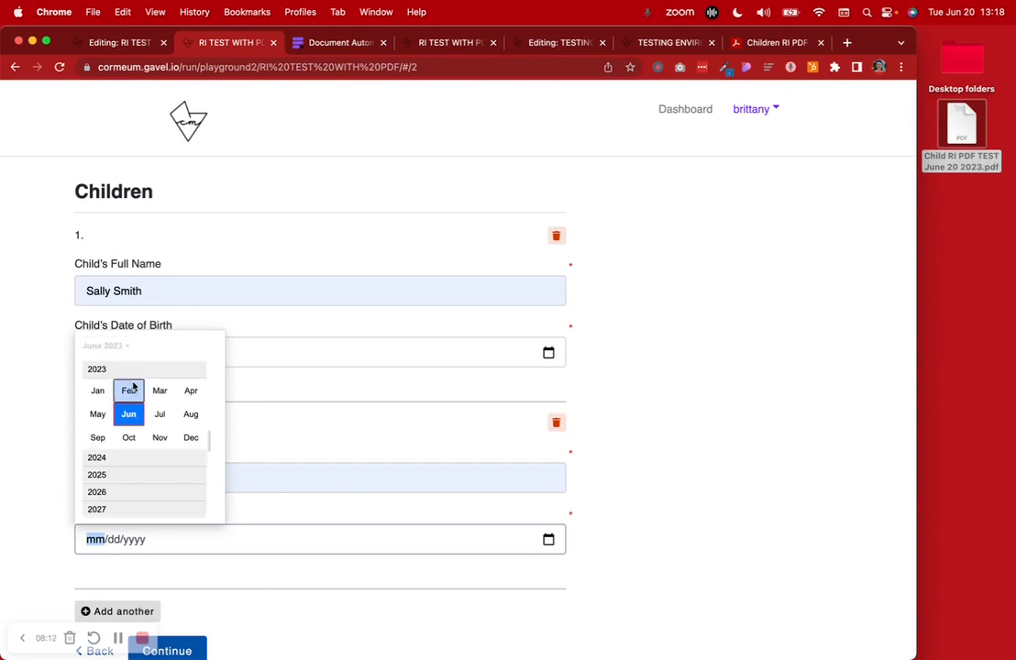
scroll(133, 386, "up", 5)
left_click(134, 380)
left_click(129, 413)
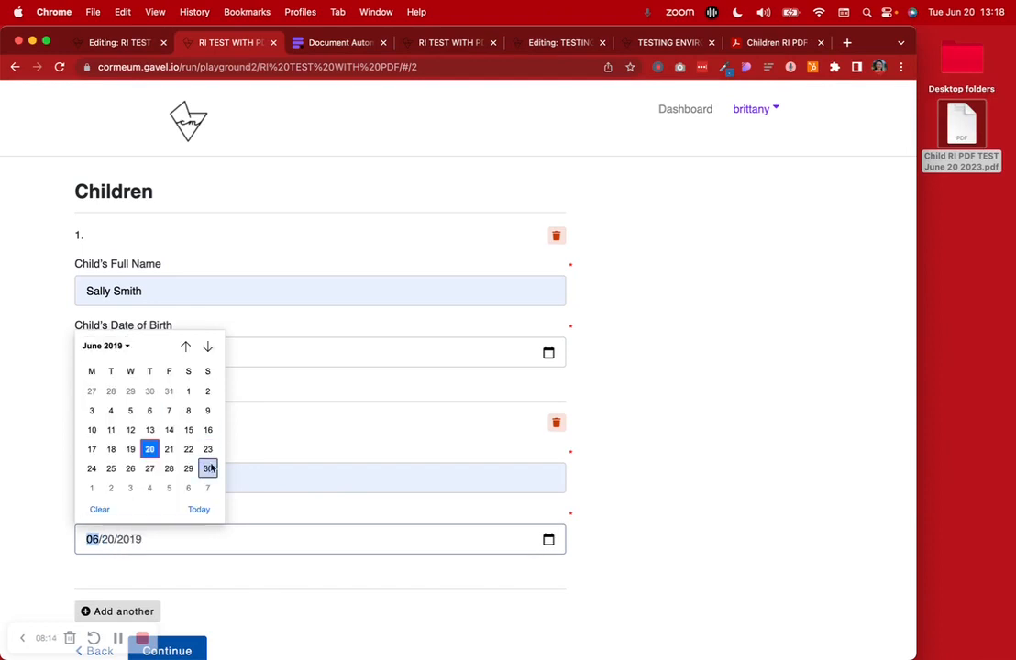
left_click(168, 469)
scroll(163, 569, "down", 1)
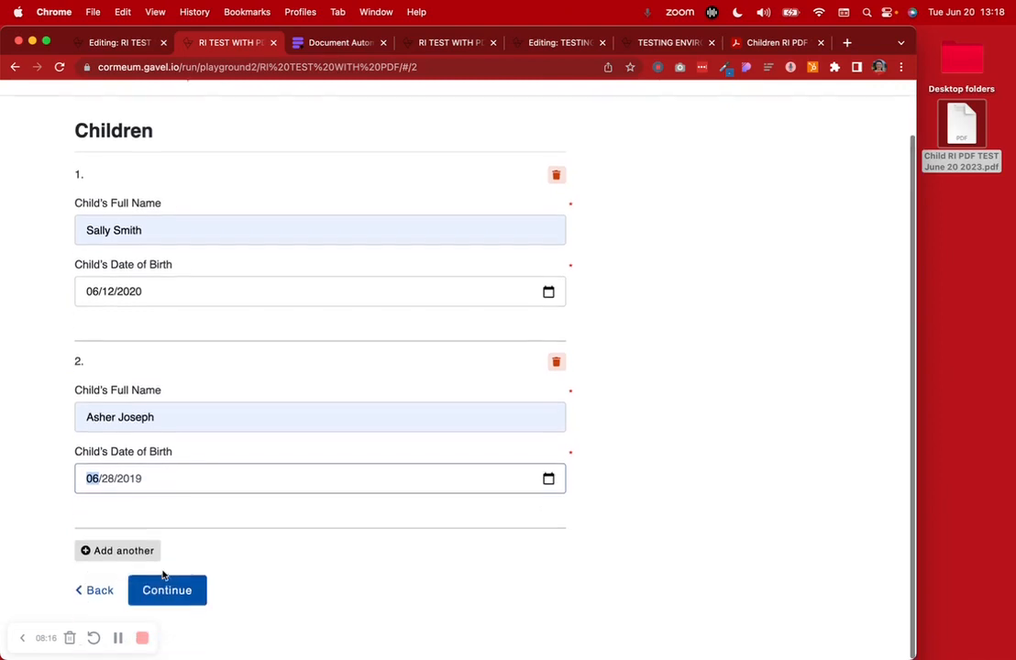
left_click(188, 598)
left_click(134, 449)
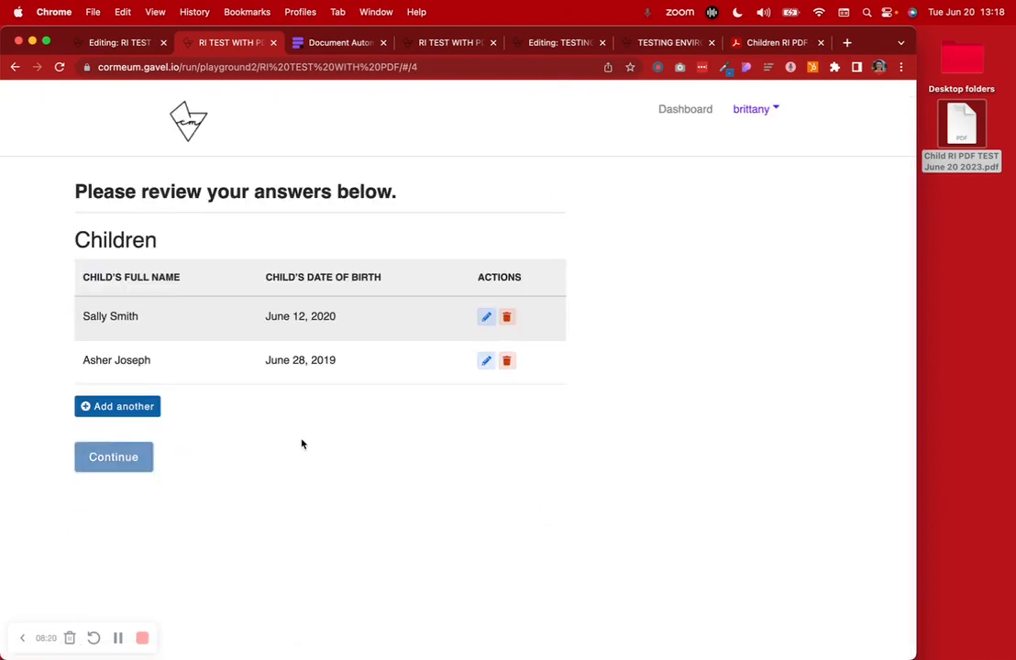
Open the generated Children Information PDF and check the filled Child 1 and 2 fields
left_click(115, 301)
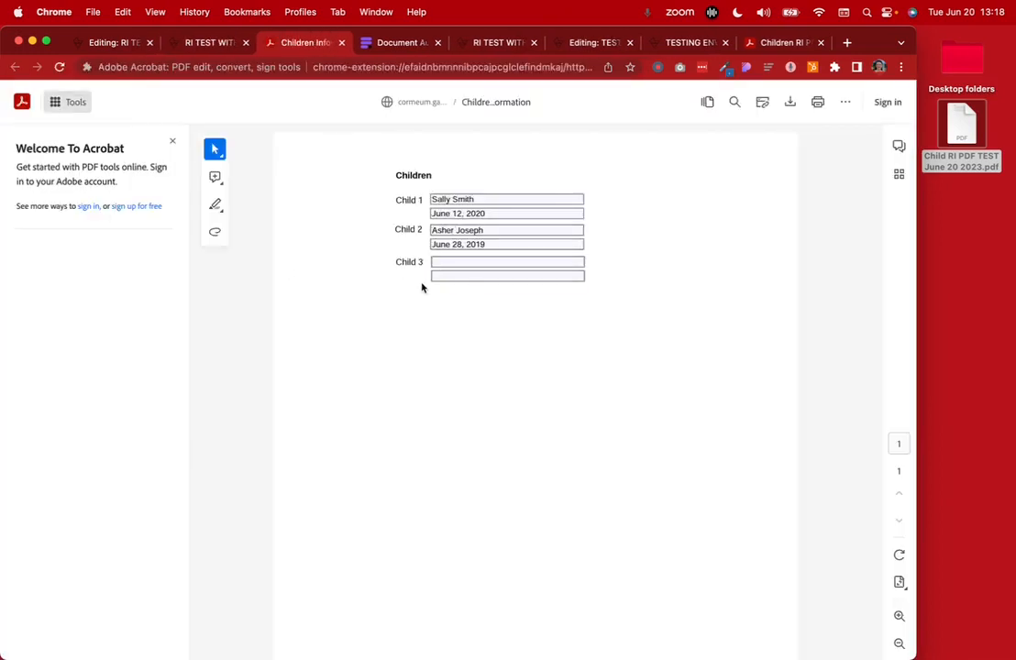
left_click(447, 213)
left_click(413, 227)
left_click(446, 211)
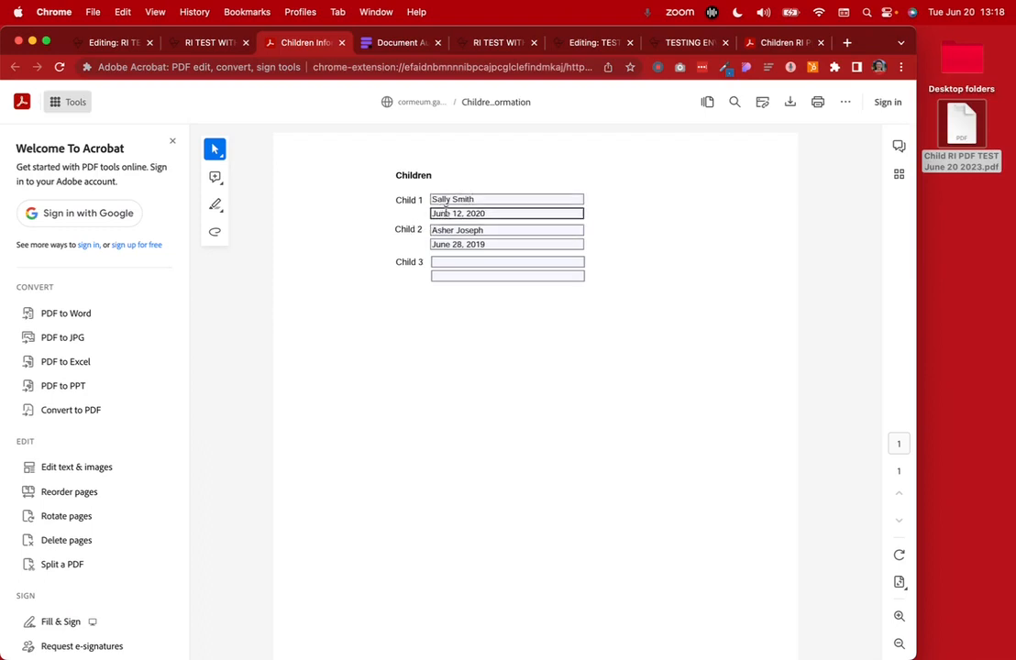
left_click(449, 230)
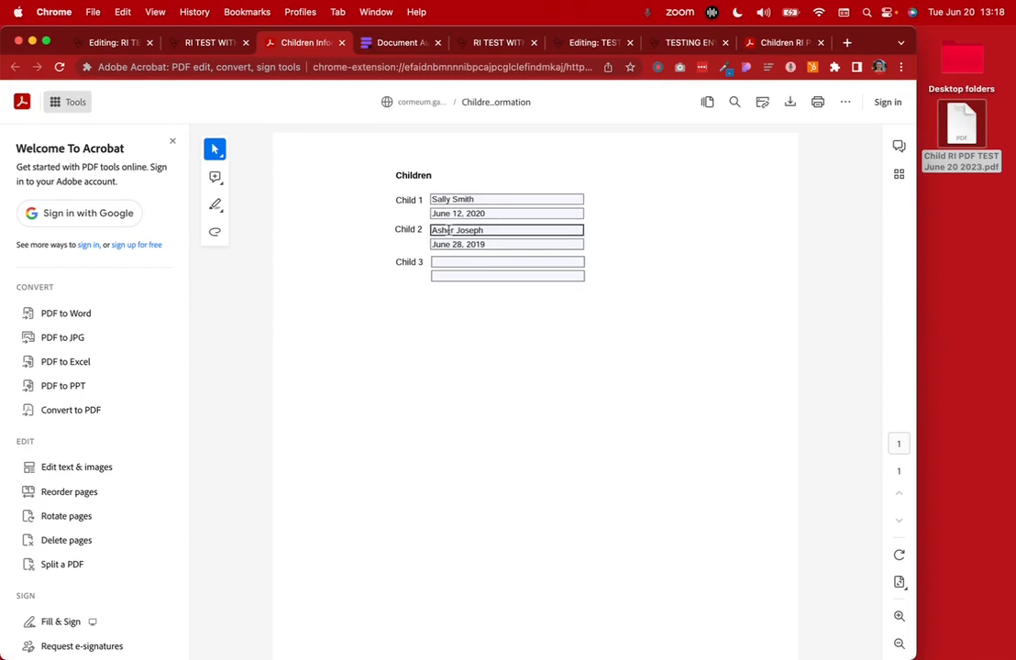
left_click(501, 244)
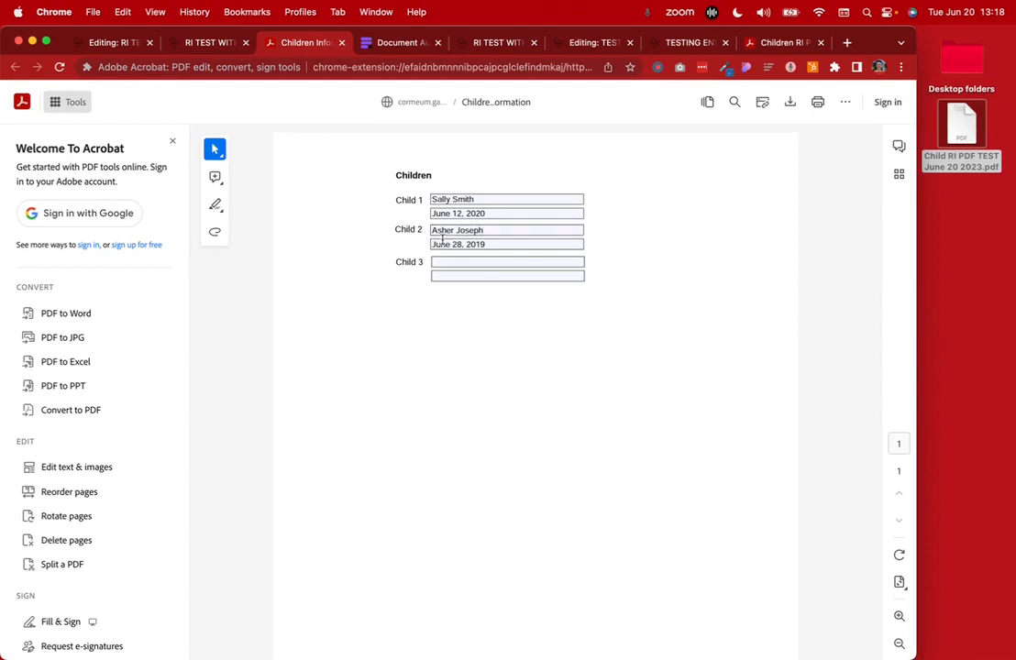
left_click(487, 314)
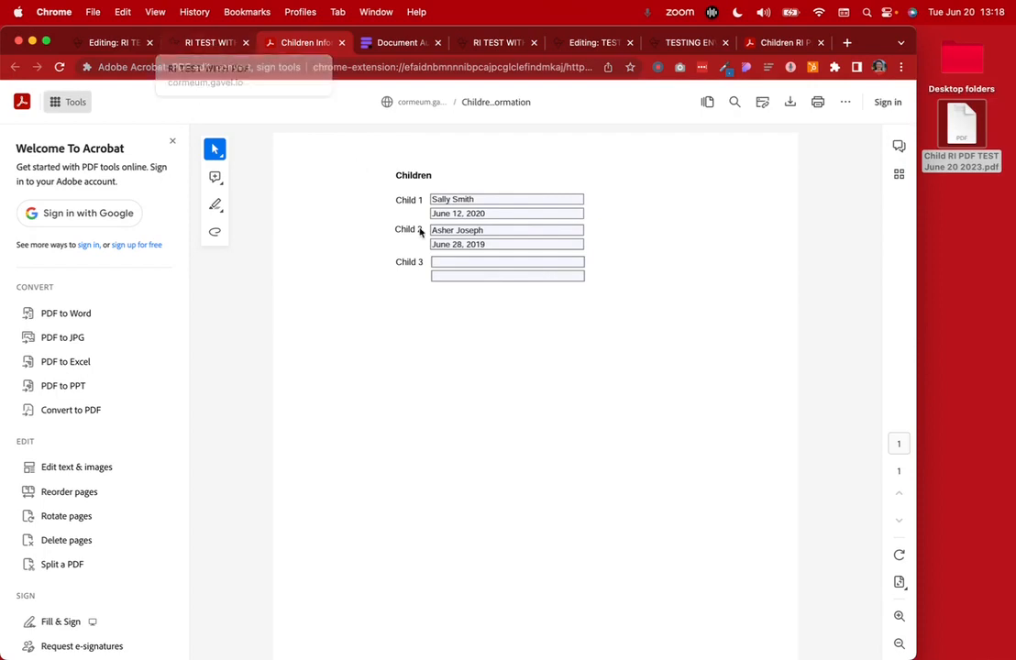
Close the finished test run and return to the workflow editor
left_click(205, 48)
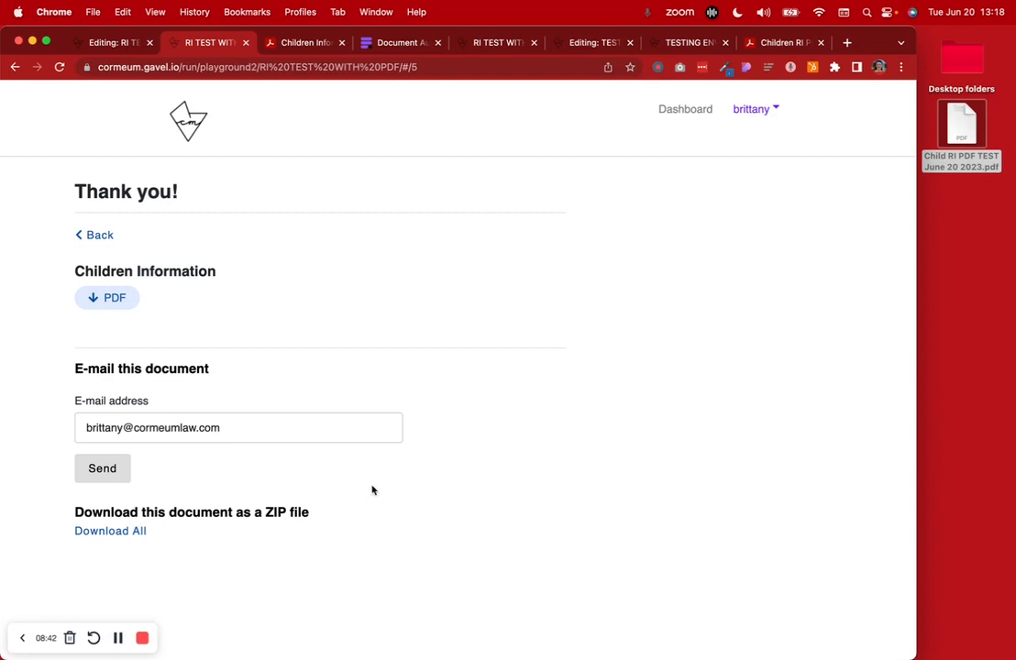
left_click(245, 42)
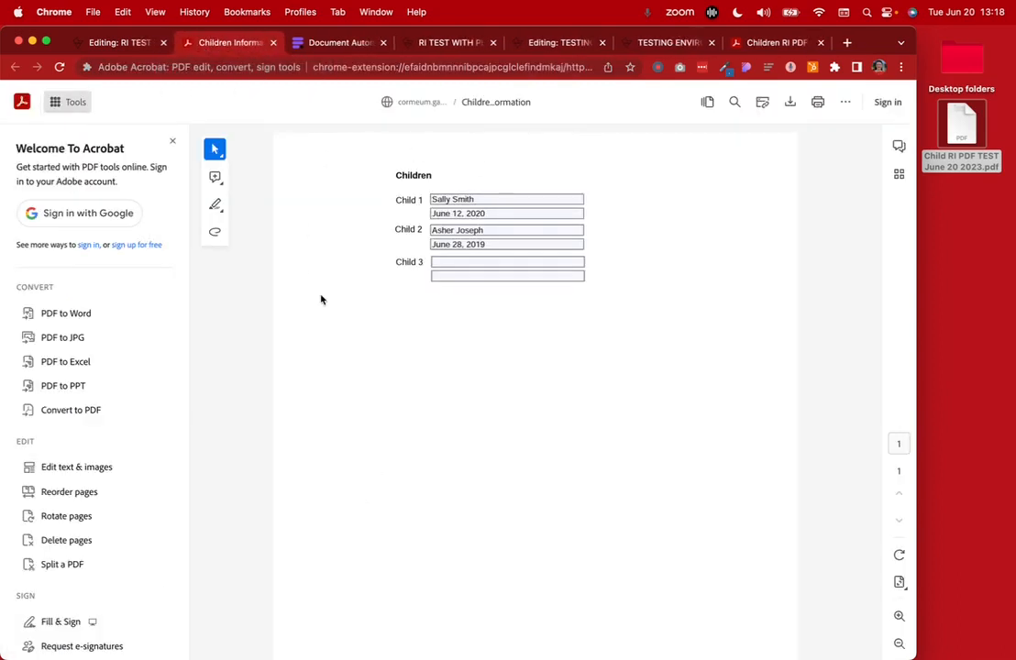
left_click(124, 42)
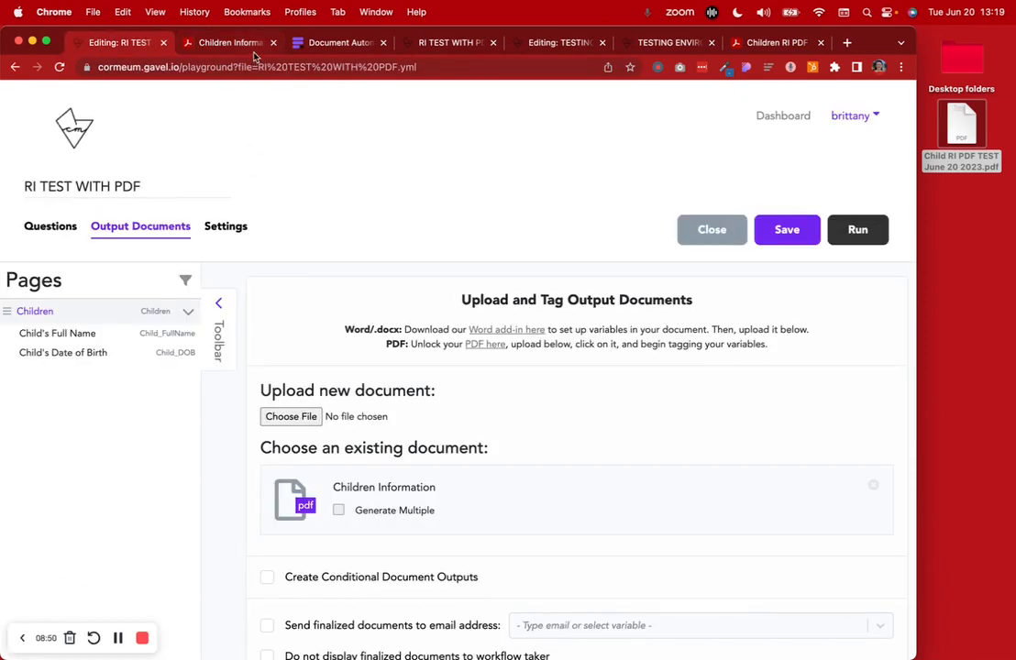
Switch on Create Conditional Document Outputs and browse variables for the condition
left_click(51, 227)
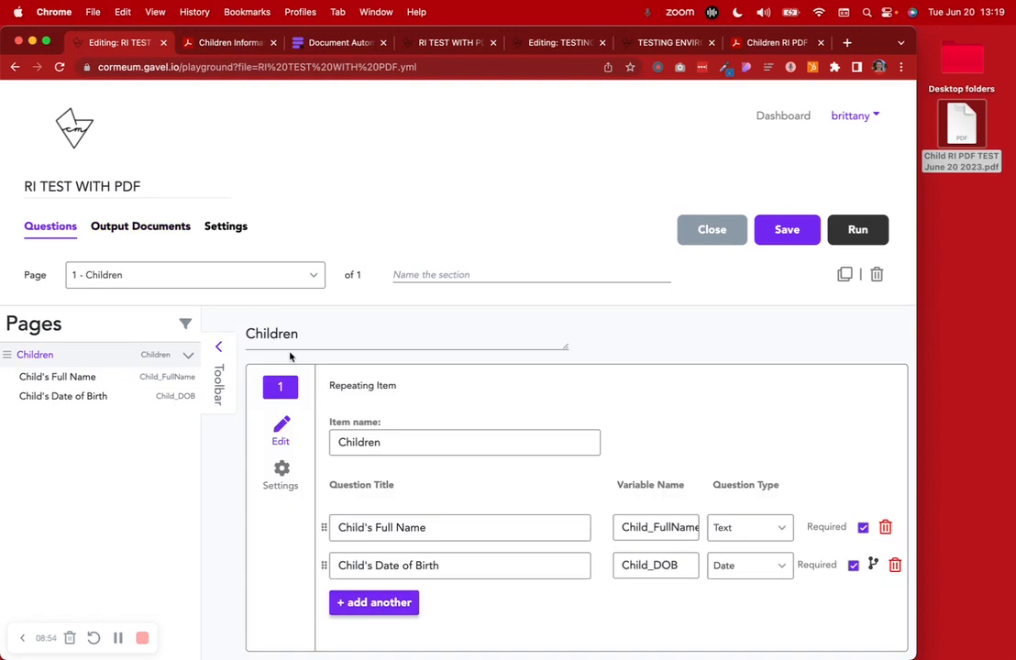
scroll(290, 357, "down", 2)
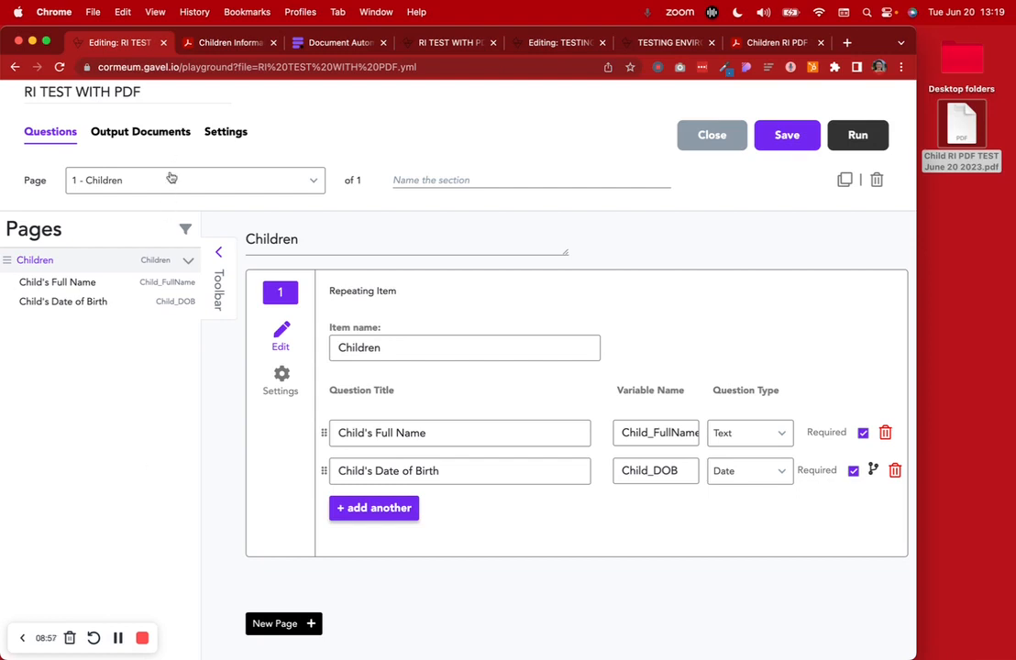
left_click(163, 134)
scroll(217, 149, "down", 2)
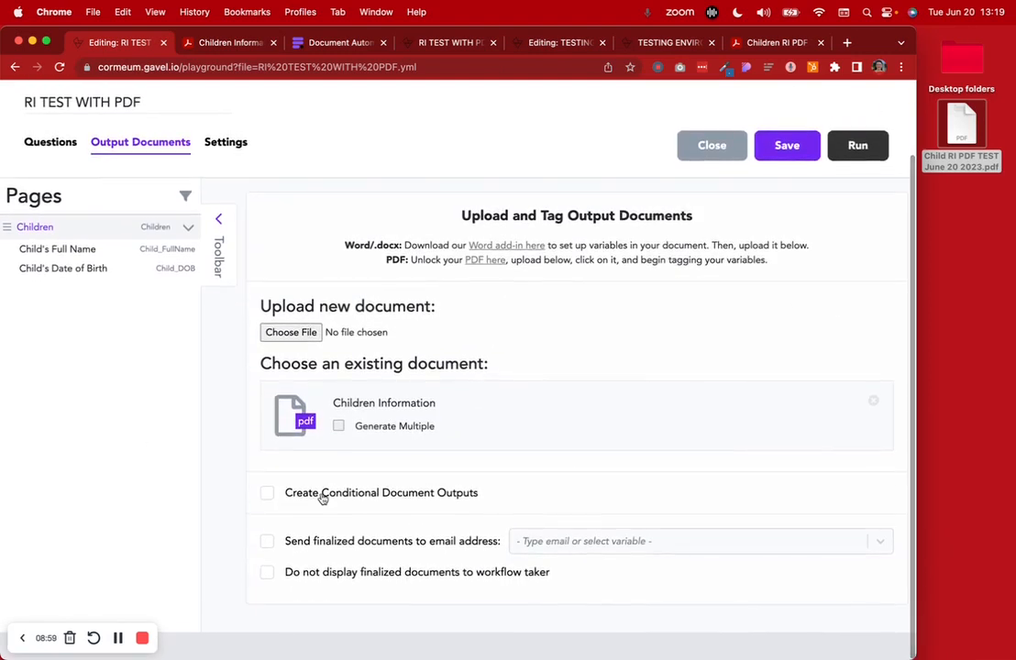
left_click(267, 492)
scroll(467, 495, "down", 5)
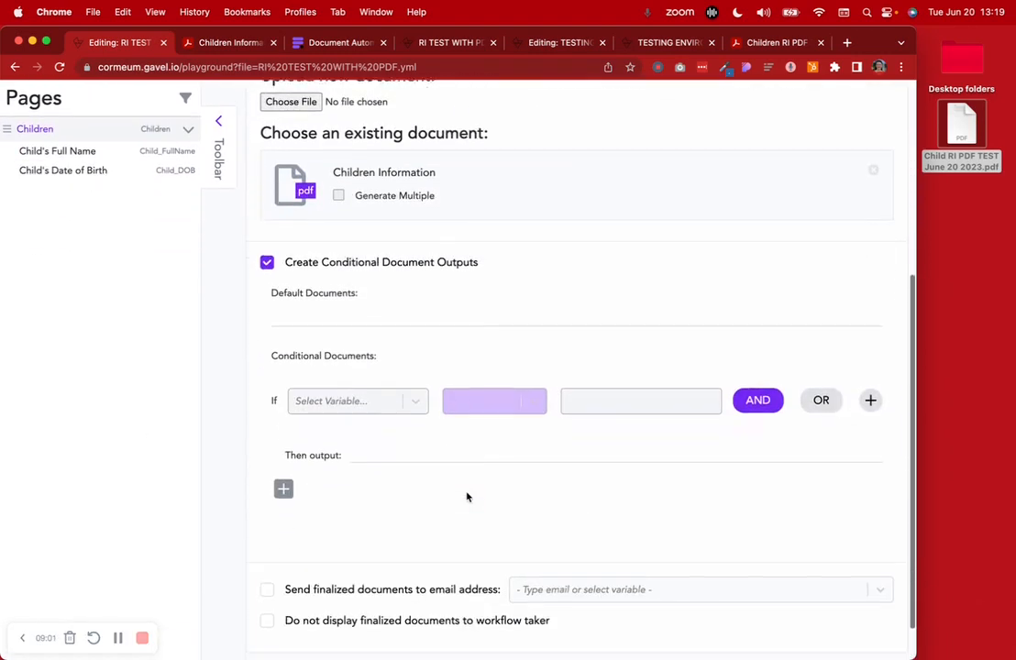
left_click(392, 373)
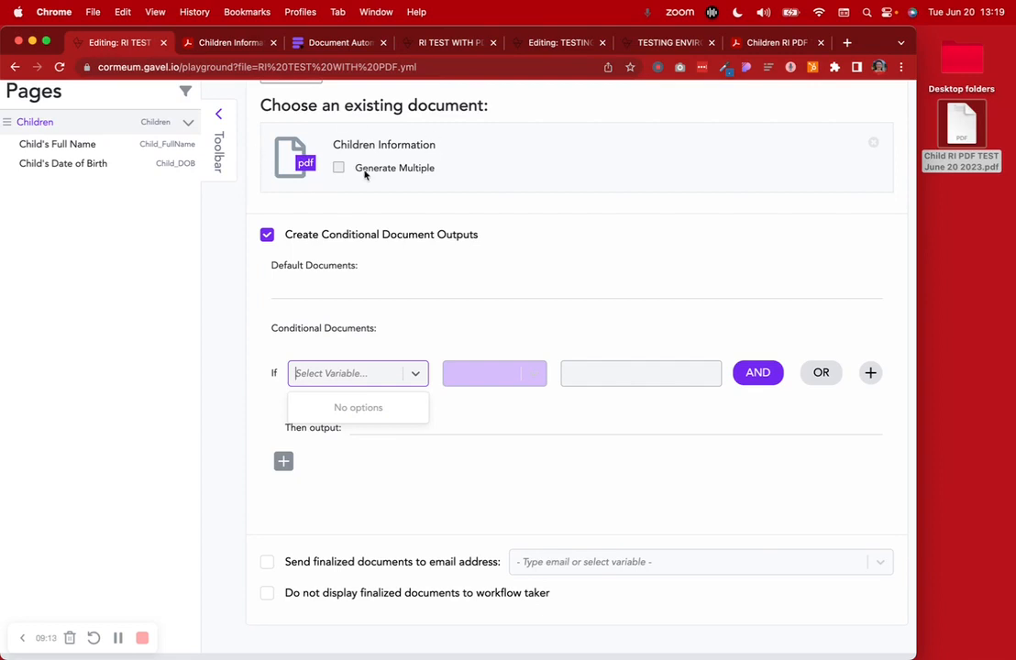
Switch conditional document outputs back off and return to the Questions list
scroll(406, 228, "up", 2)
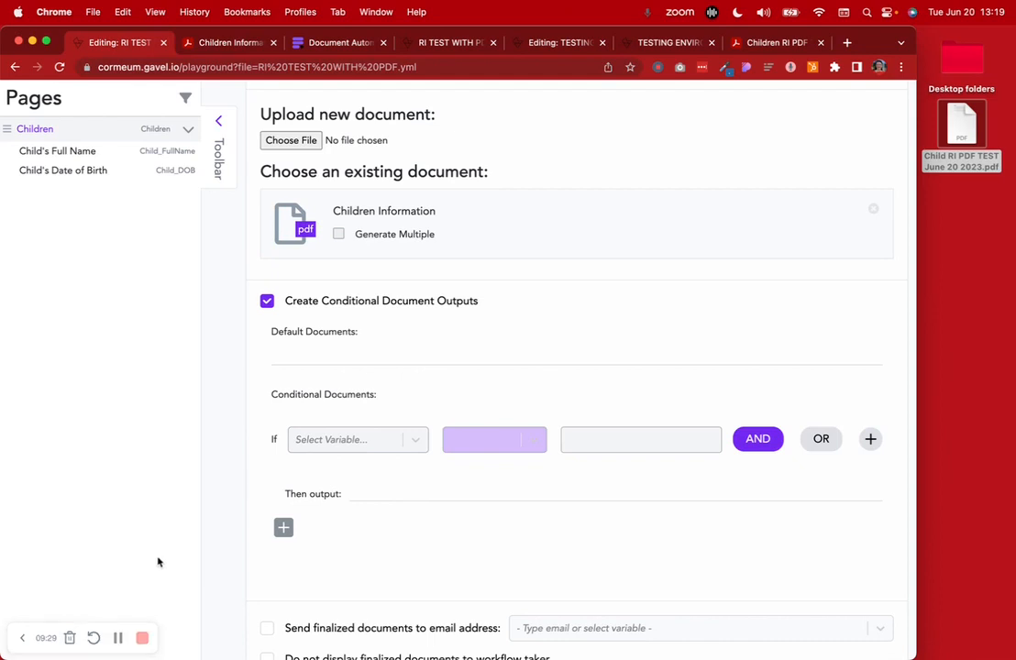
left_click(117, 637)
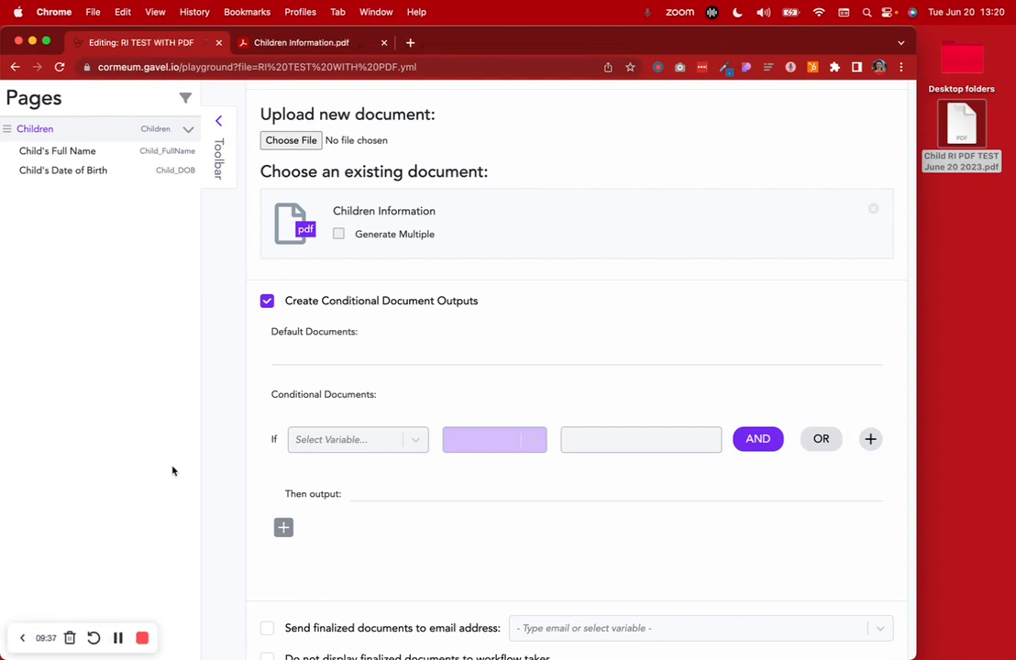
scroll(173, 472, "up", 3)
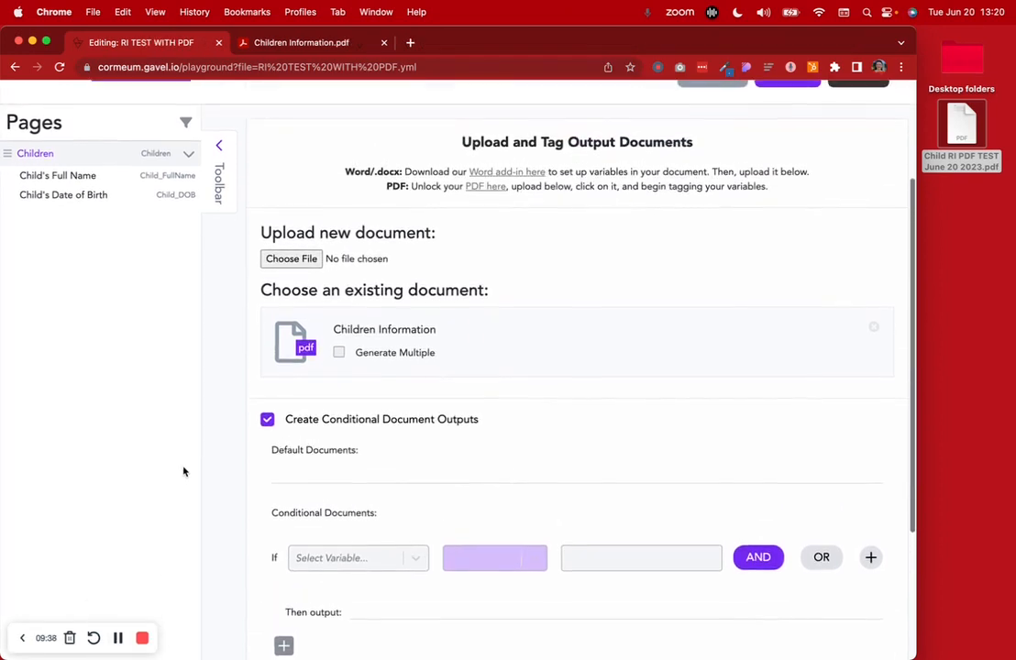
left_click(267, 421)
scroll(120, 388, "up", 2)
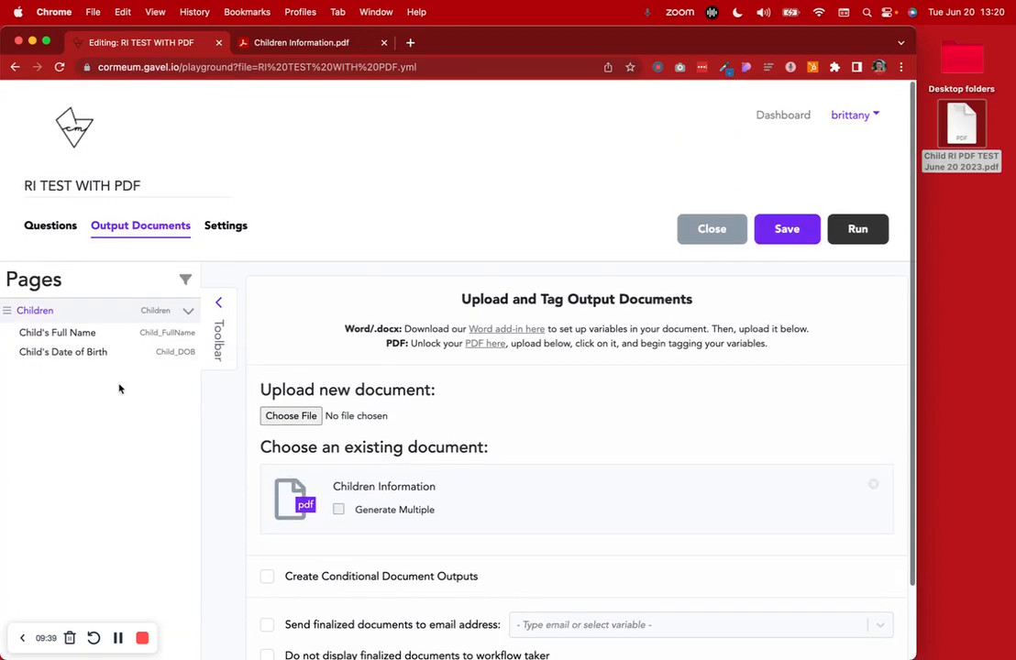
left_click(67, 229)
scroll(265, 537, "down", 3)
Add a new page holding an Invisible Logic block
left_click(298, 601)
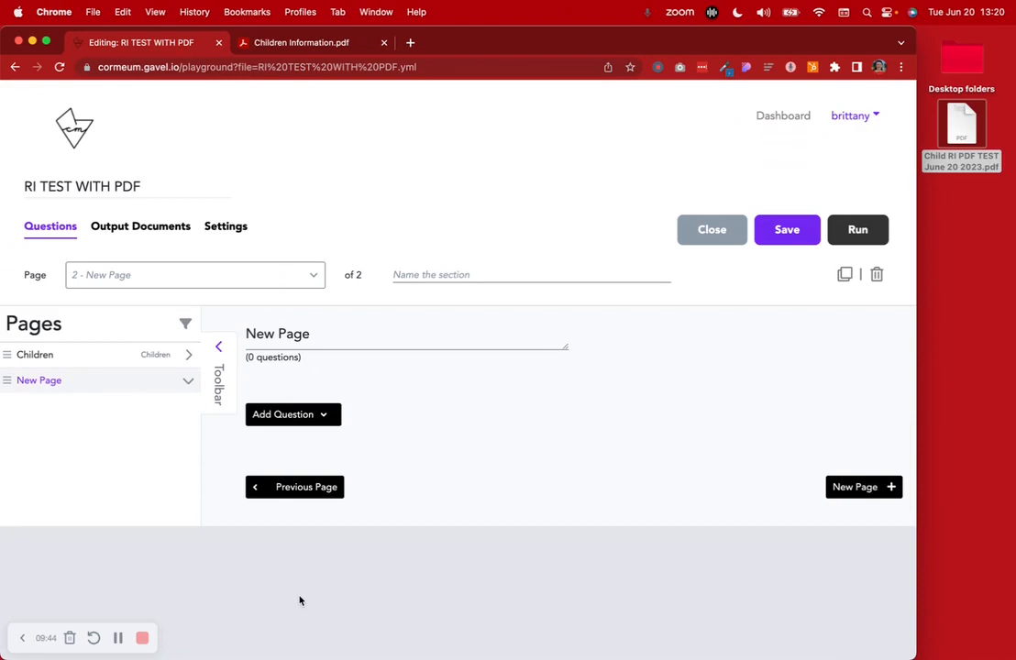
left_click(327, 415)
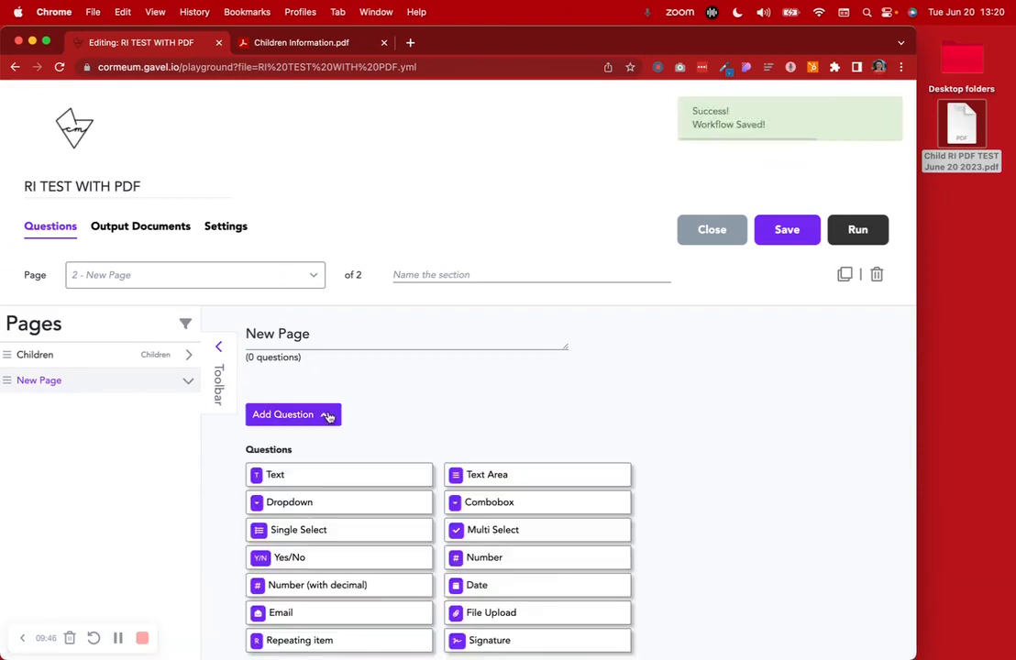
scroll(328, 416, "down", 8)
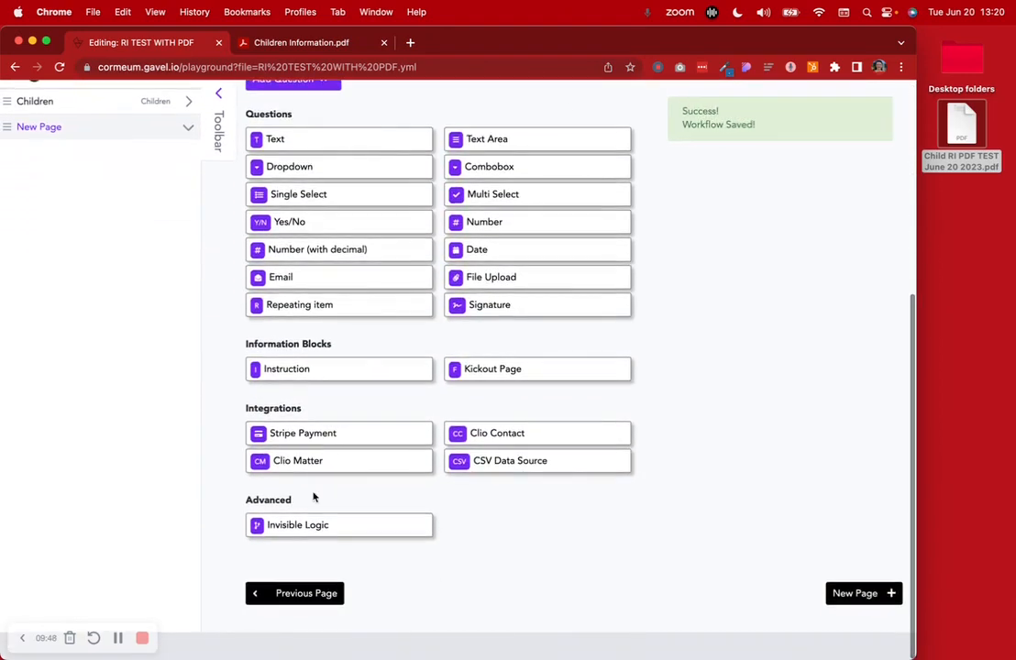
left_click(294, 526)
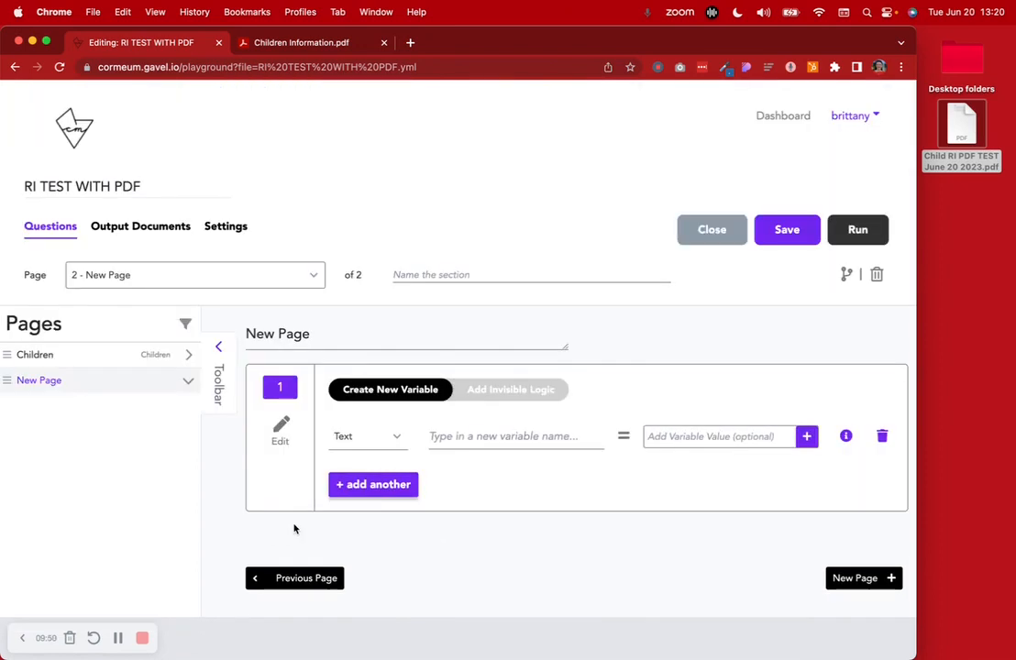
Retitle the new page 'IL - Any Children'
left_click(363, 327)
type("IL")
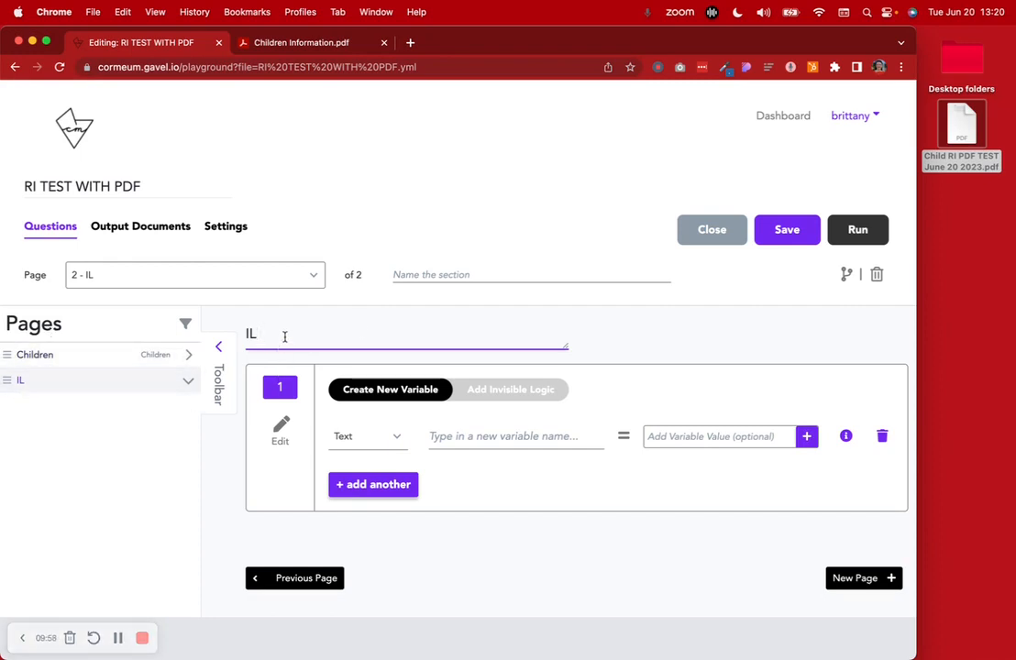
type("- Anu")
key("BackSpace")
type("y Children")
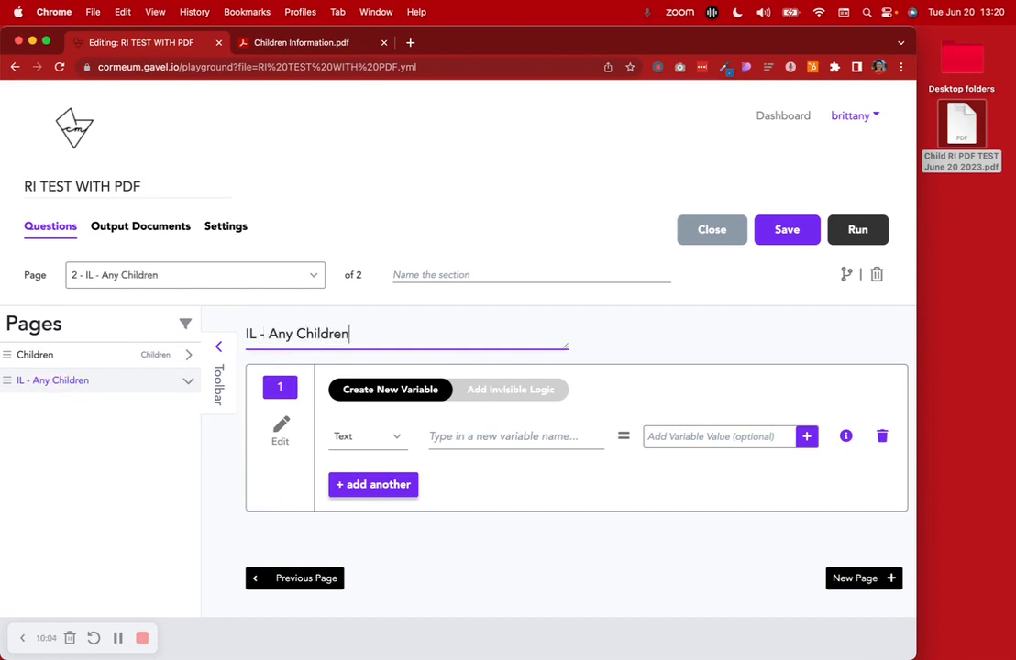
left_click(118, 640)
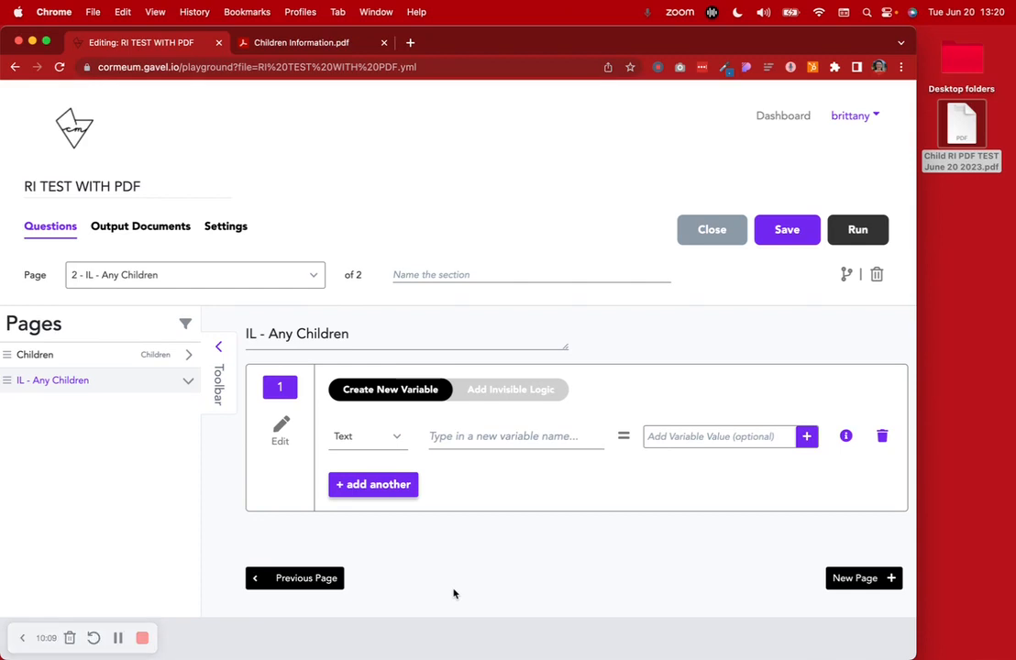
Add a Number variable named NumberOfChildren
left_click(393, 437)
left_click(373, 495)
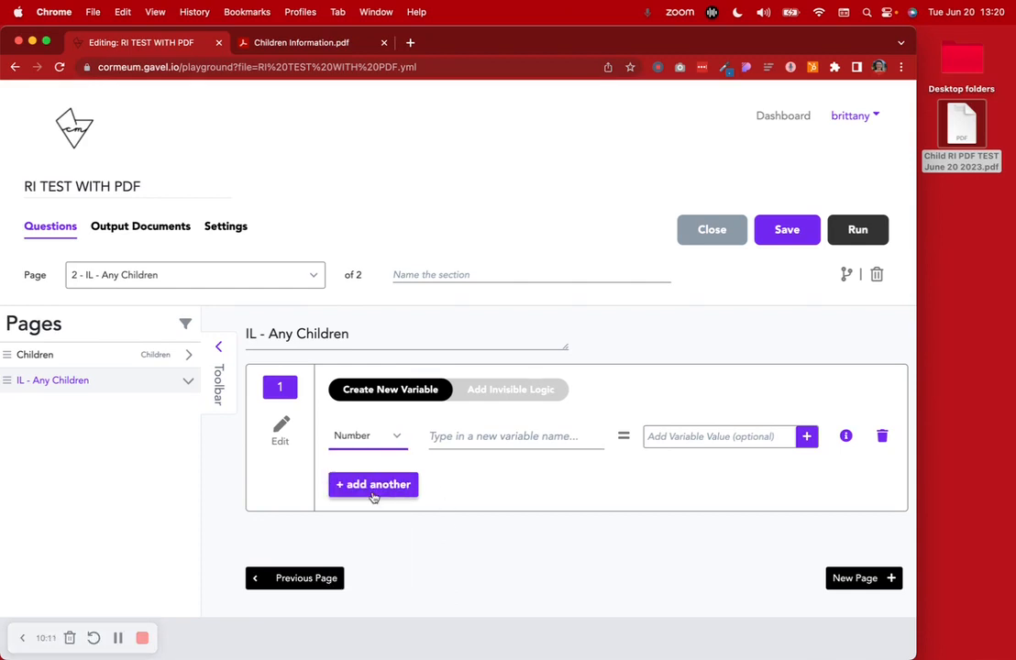
left_click(464, 434)
type("Num")
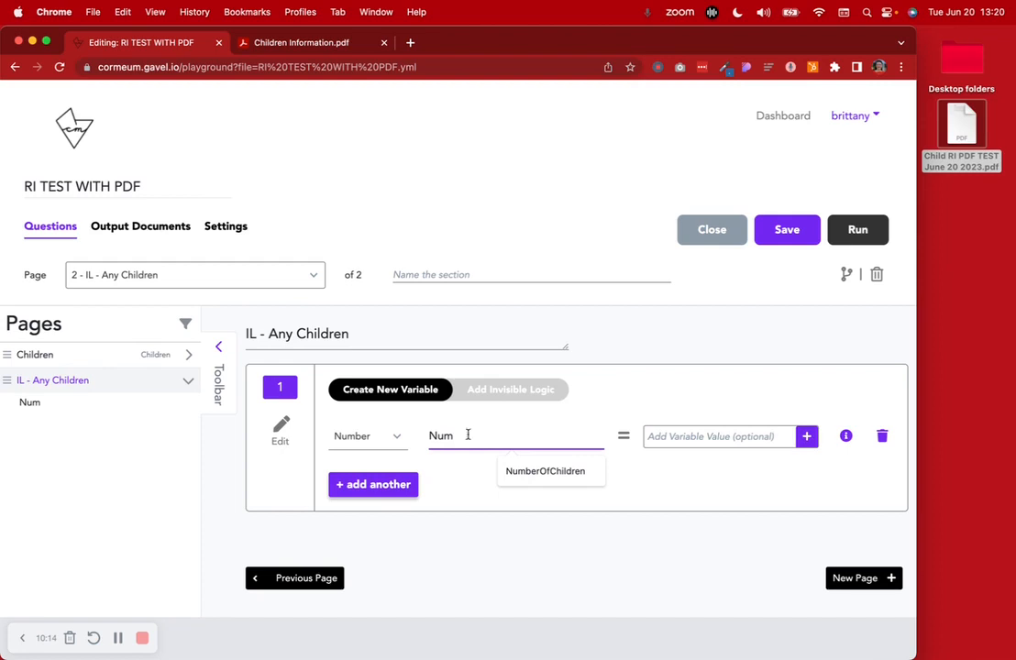
left_click(550, 471)
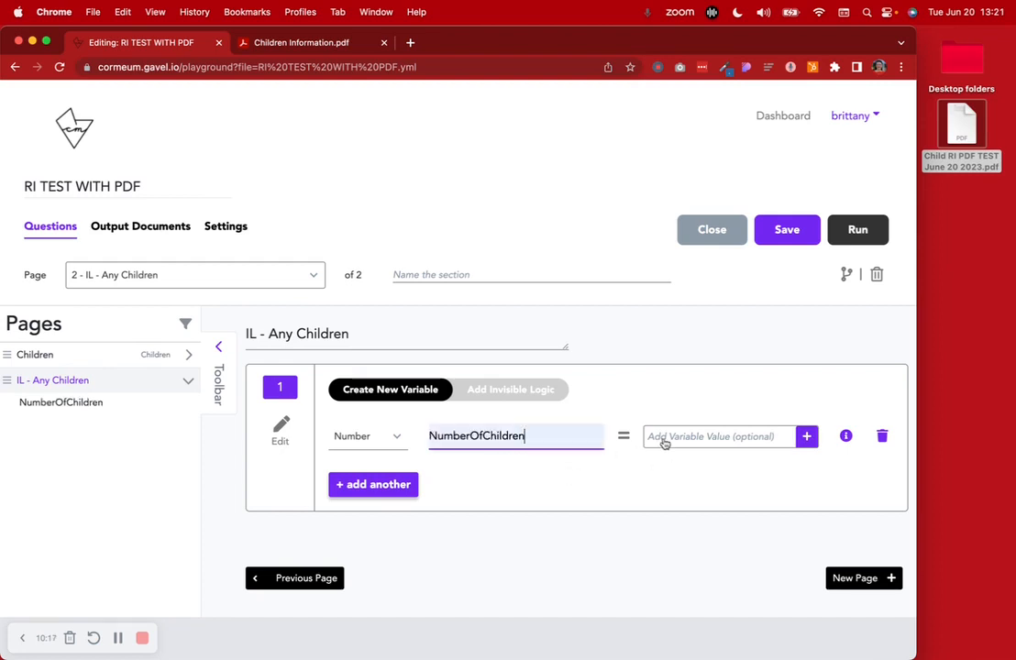
Set NumberOfChildren equal to Children.number() and save the workflow
left_click(742, 444)
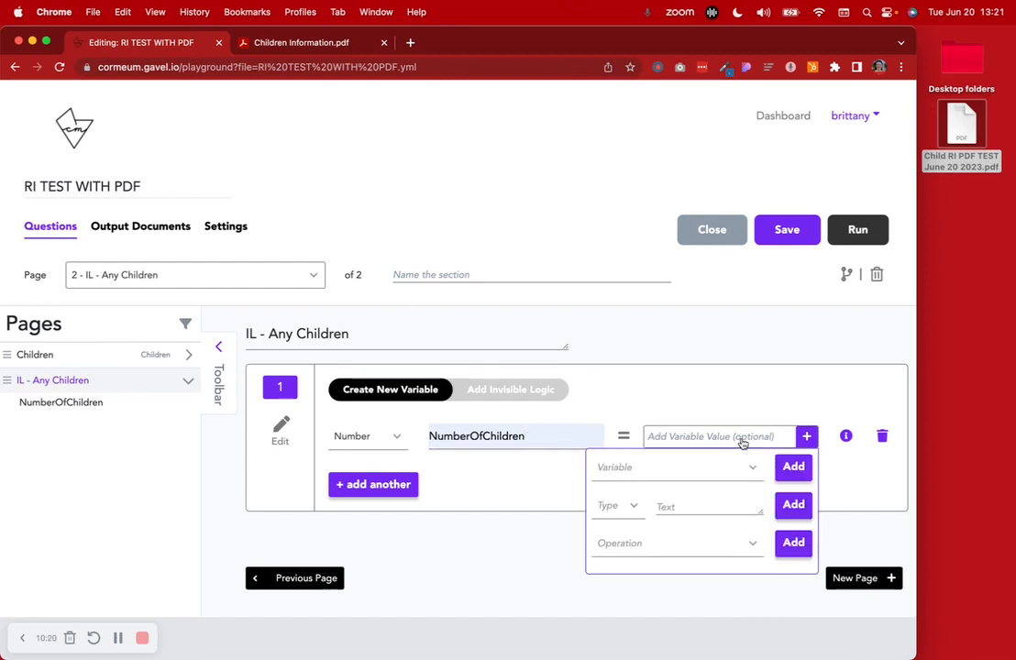
left_click(703, 473)
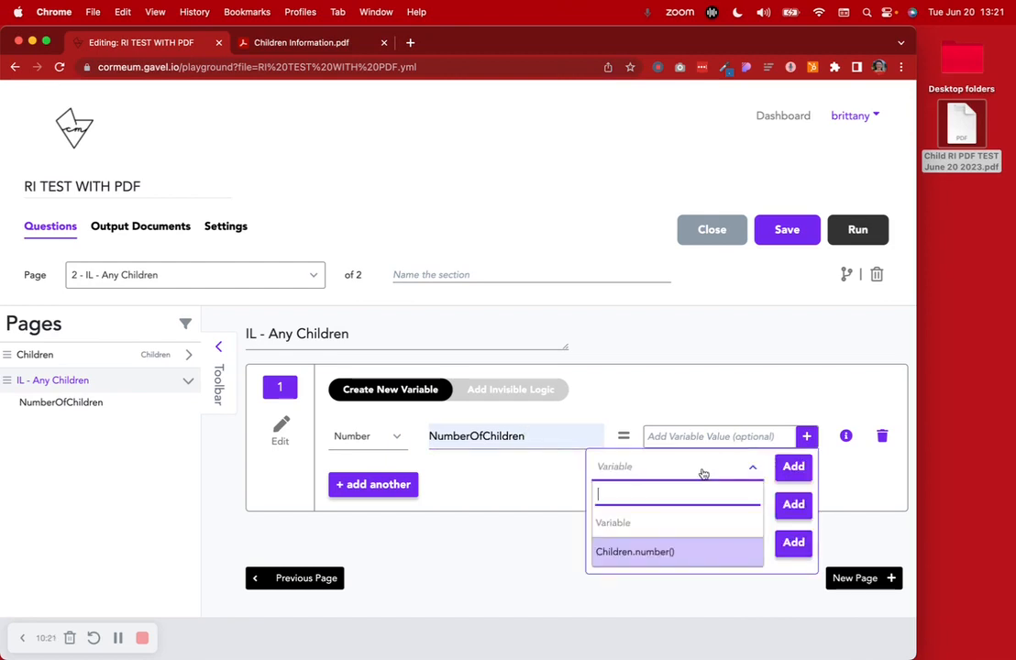
left_click(672, 554)
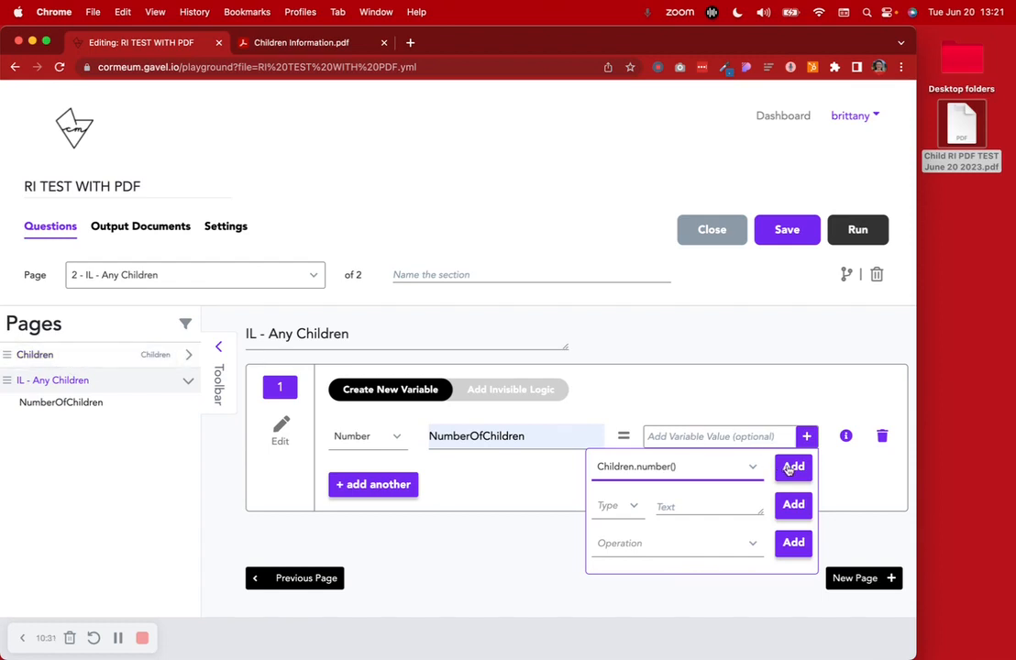
left_click(638, 468)
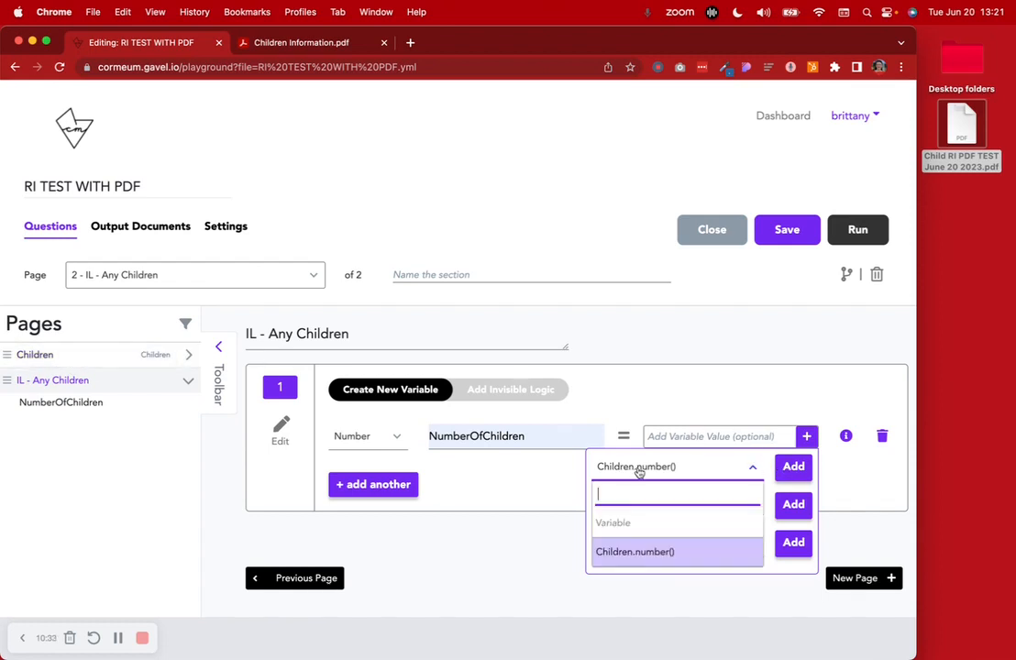
left_click(647, 553)
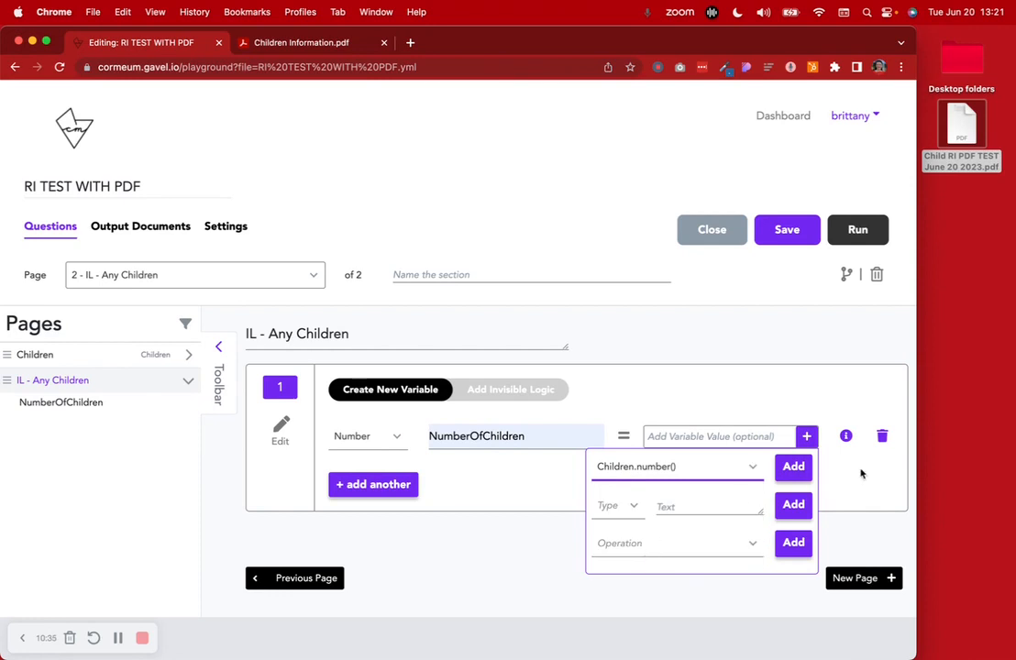
left_click(793, 466)
left_click(523, 553)
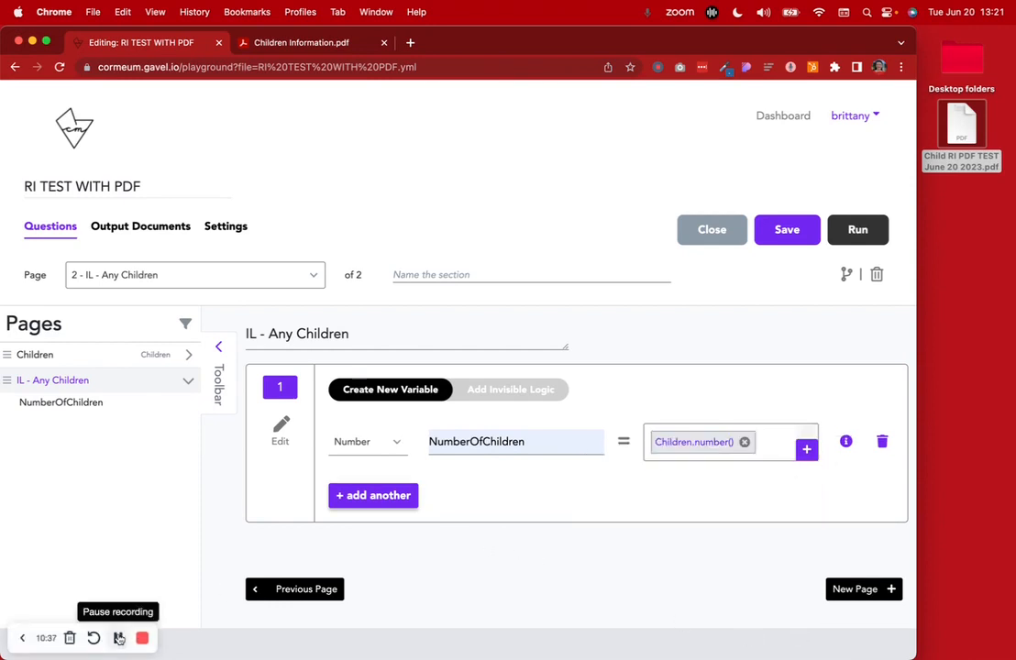
double_click(458, 444)
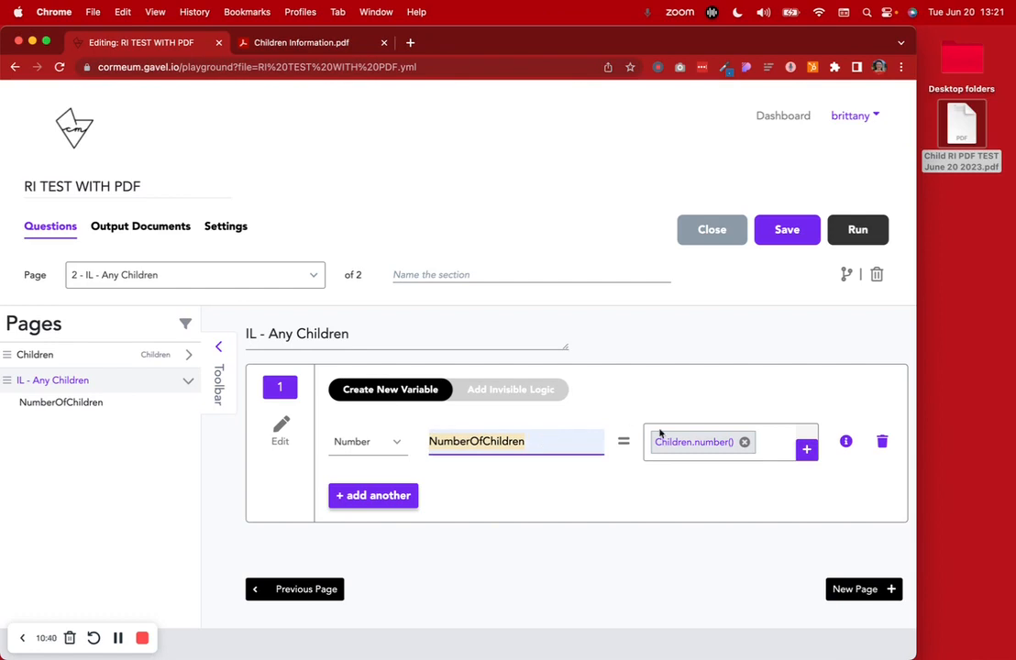
left_click(118, 638)
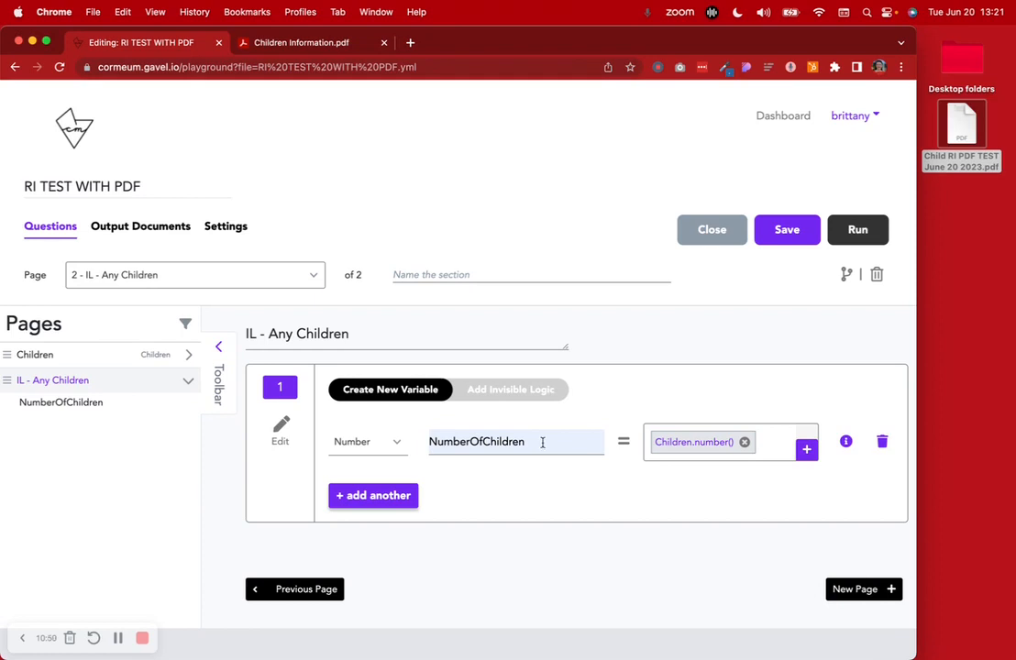
left_click(118, 639)
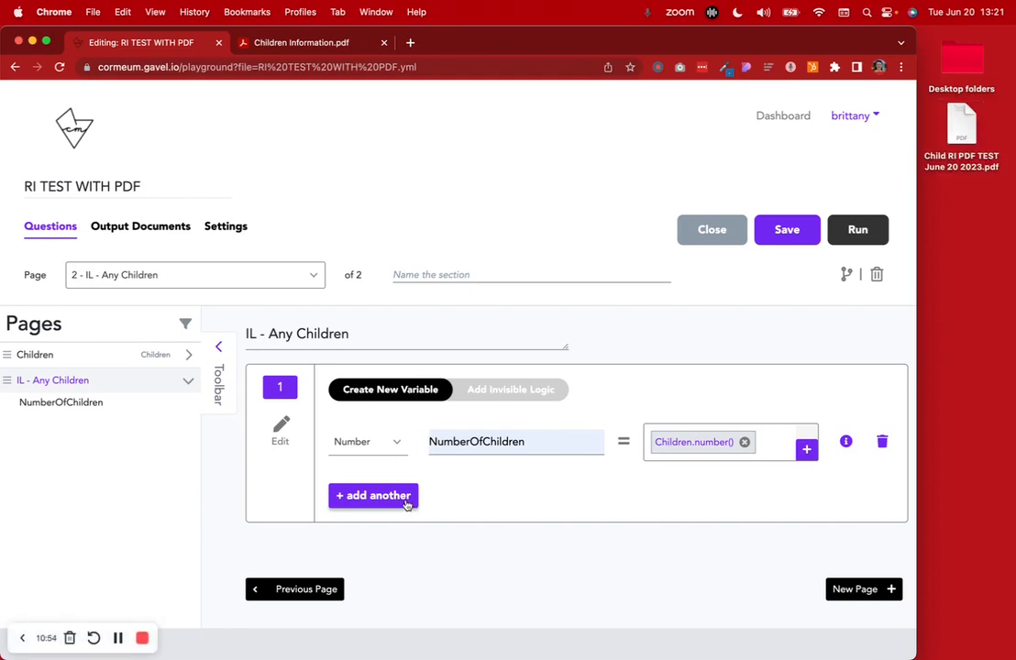
Start a conditional output rule using NumberOfChildren as the If variable, leaving its value empty
left_click(115, 638)
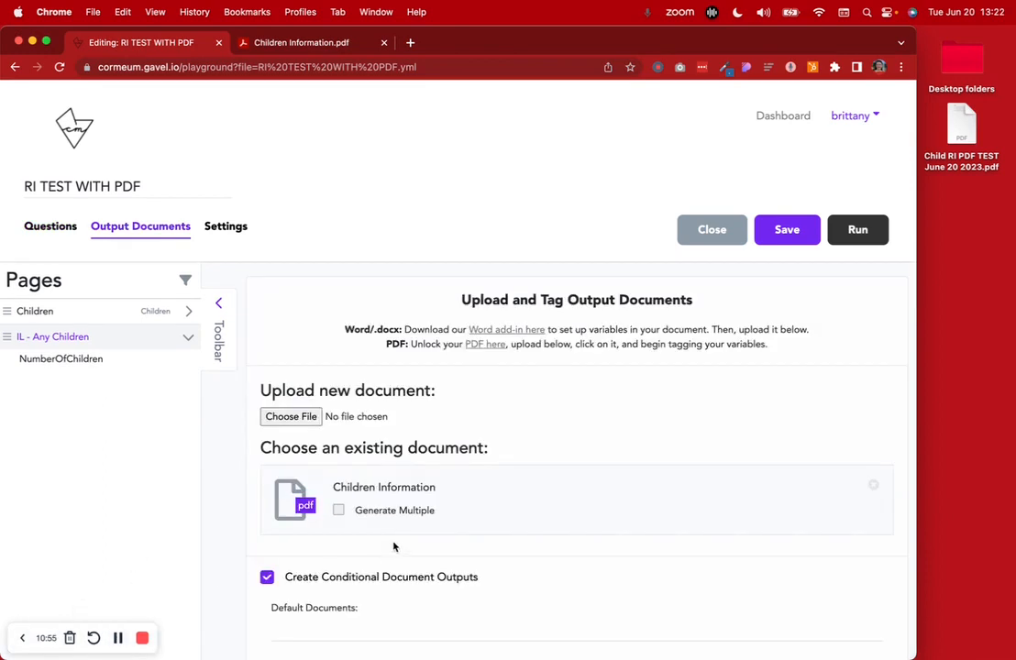
scroll(395, 547, "down", 1)
scroll(395, 547, "down", 5)
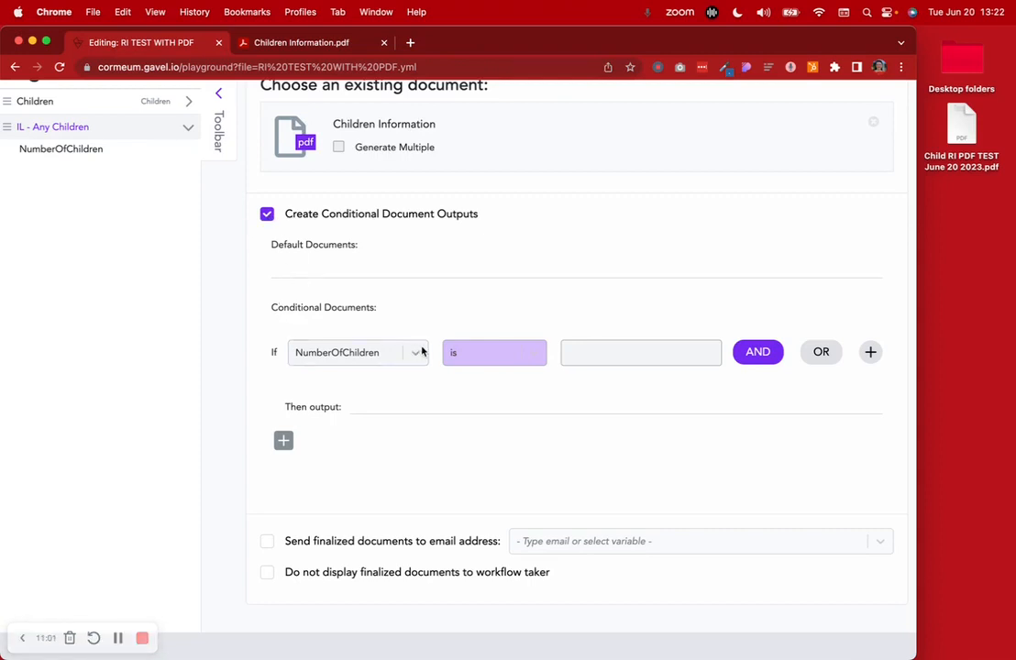
left_click(318, 354)
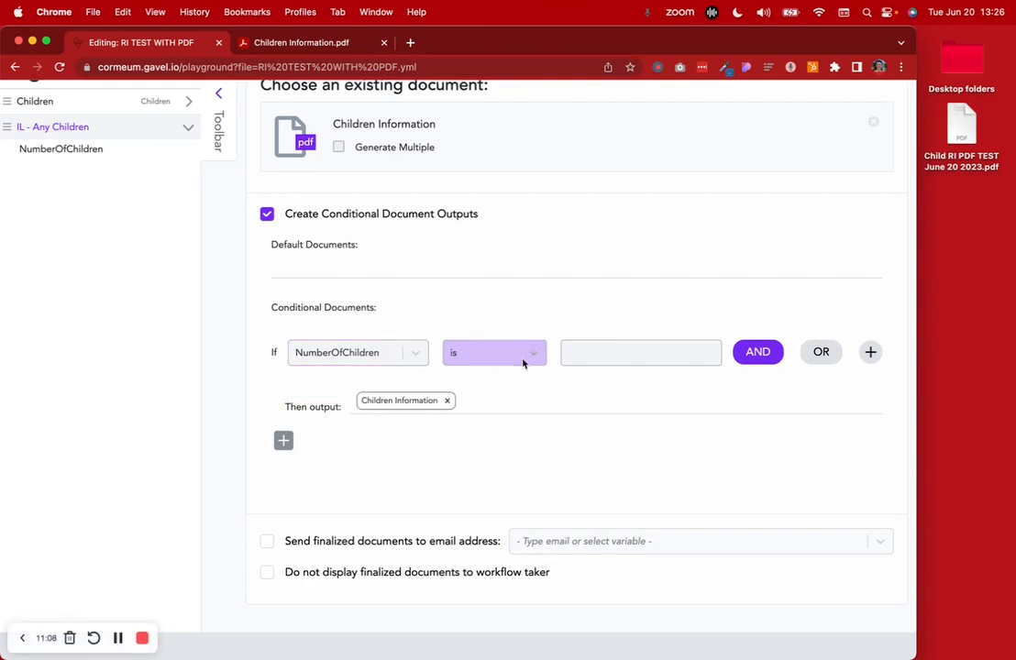
left_click(593, 352)
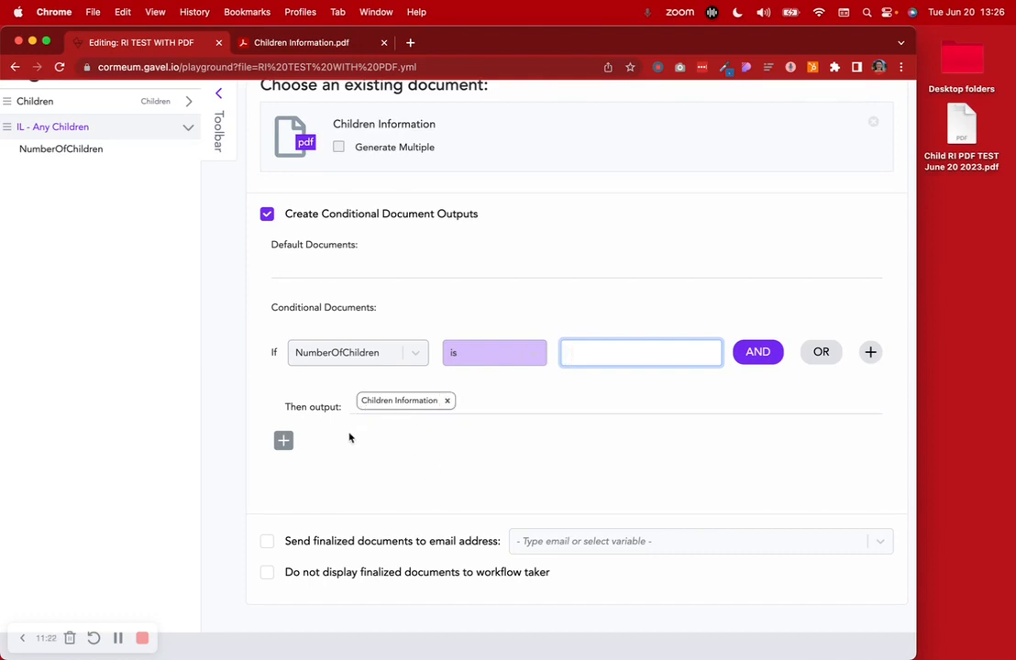
left_click(147, 600)
scroll(152, 583, "up", 5)
left_click(52, 227)
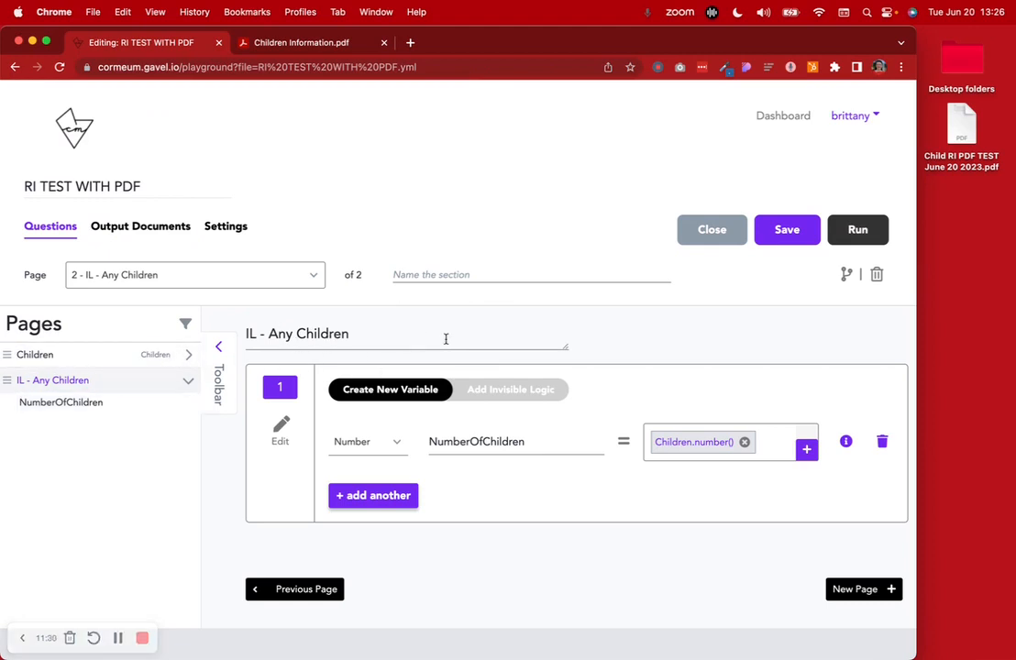
Add a second Yes/No variable named AnyChildren
left_click(394, 504)
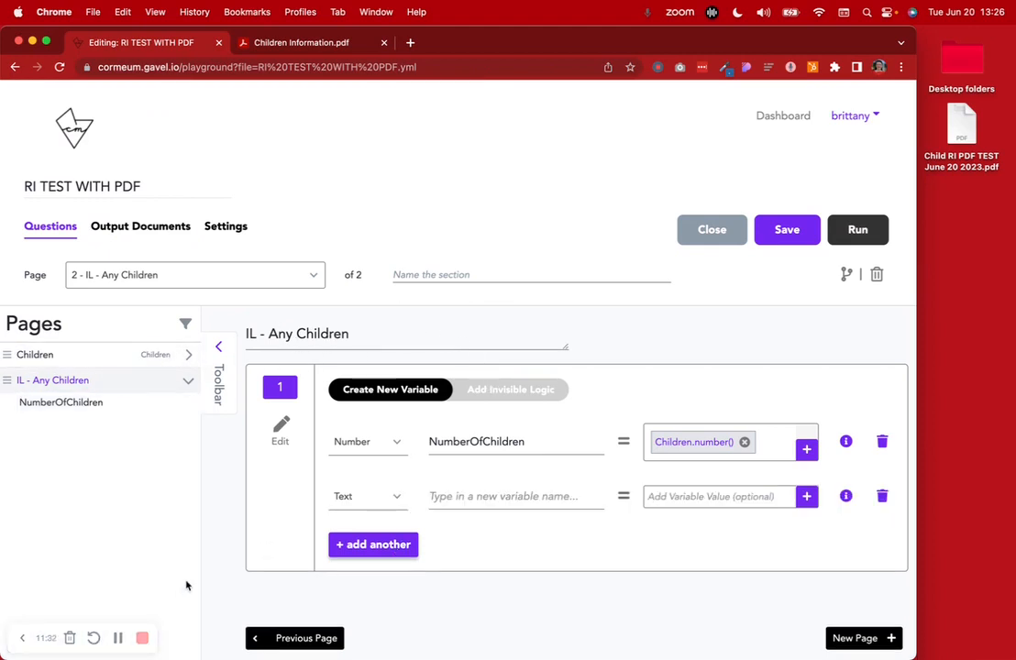
left_click(374, 498)
scroll(362, 579, "down", 1)
left_click(362, 601)
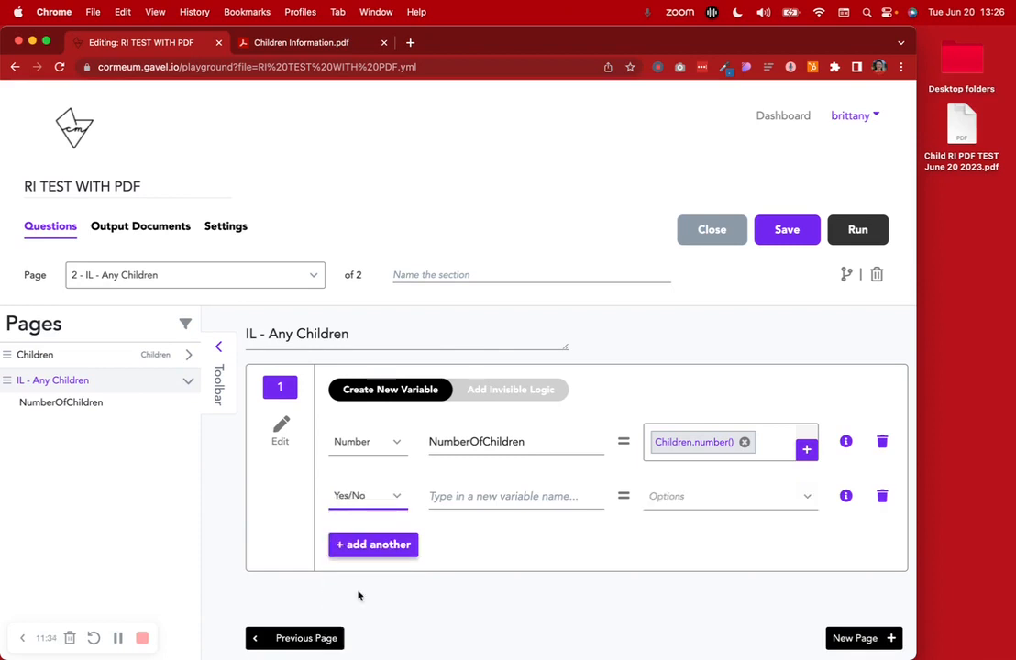
left_click(454, 496)
type("An")
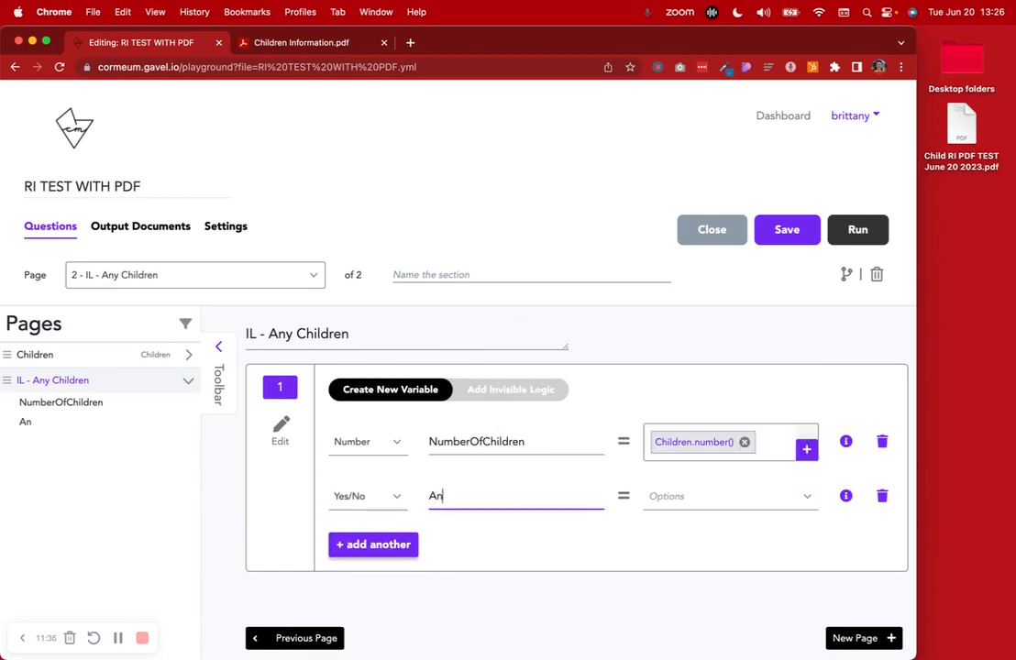
type("yChildren")
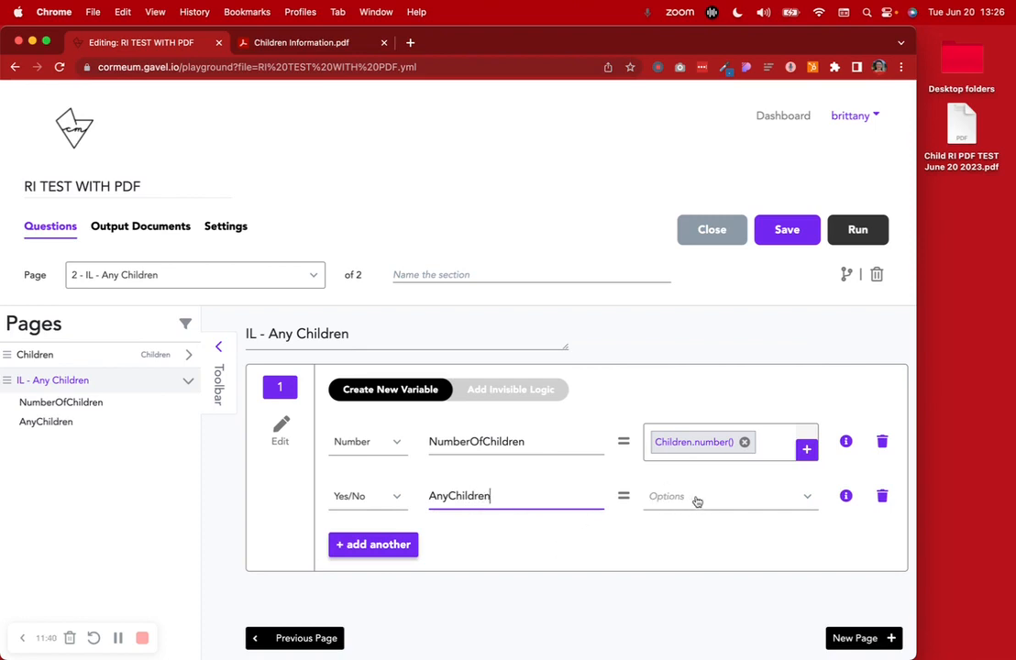
Create invisible logic with the condition NumberOfChildren Greater Than the number 0
left_click(512, 391)
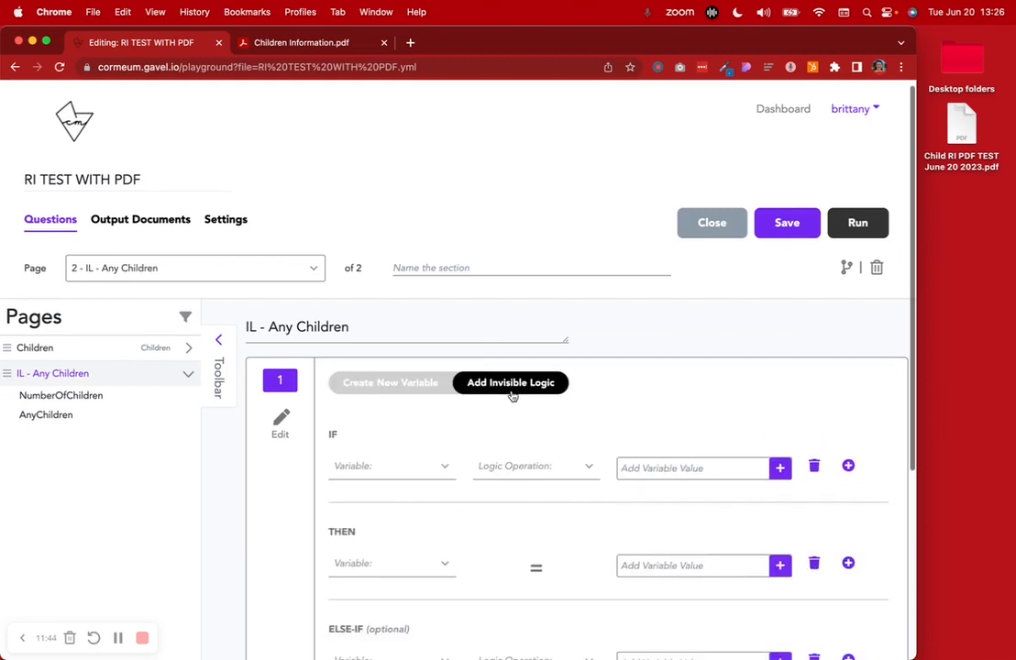
scroll(512, 394, "down", 3)
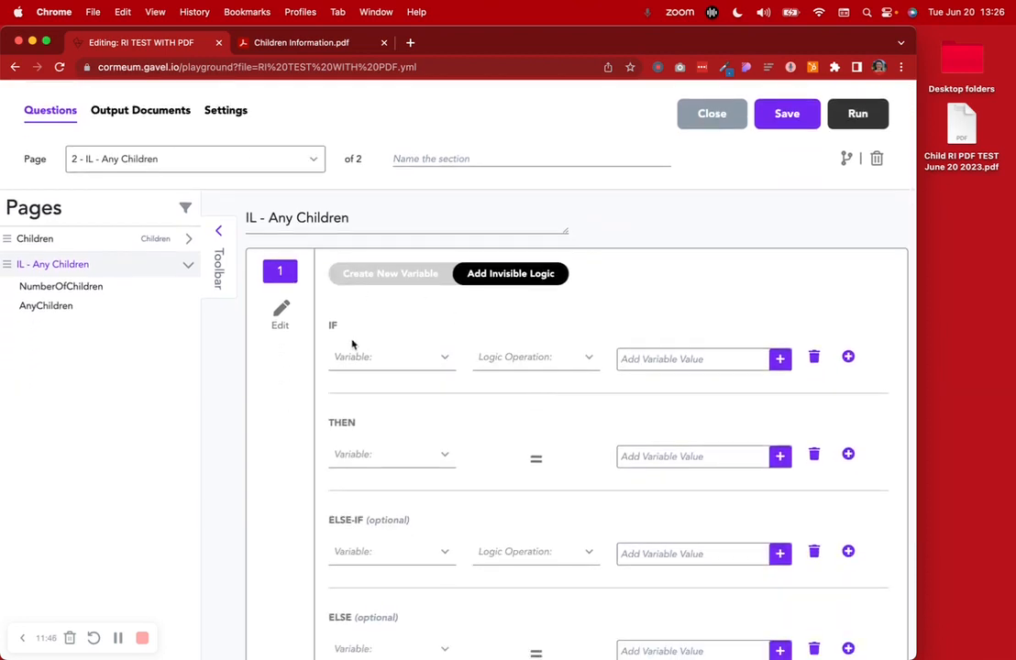
left_click(362, 363)
left_click(390, 442)
left_click(533, 362)
scroll(535, 488, "down", 2)
left_click(518, 463)
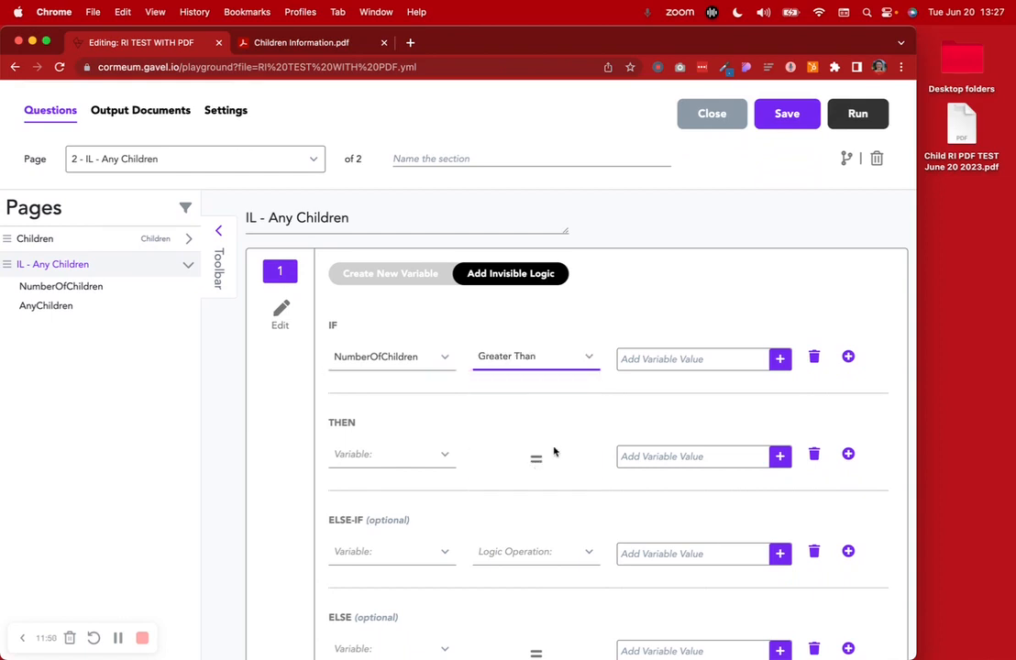
left_click(642, 359)
left_click(597, 430)
left_click(592, 544)
left_click(654, 430)
type("0")
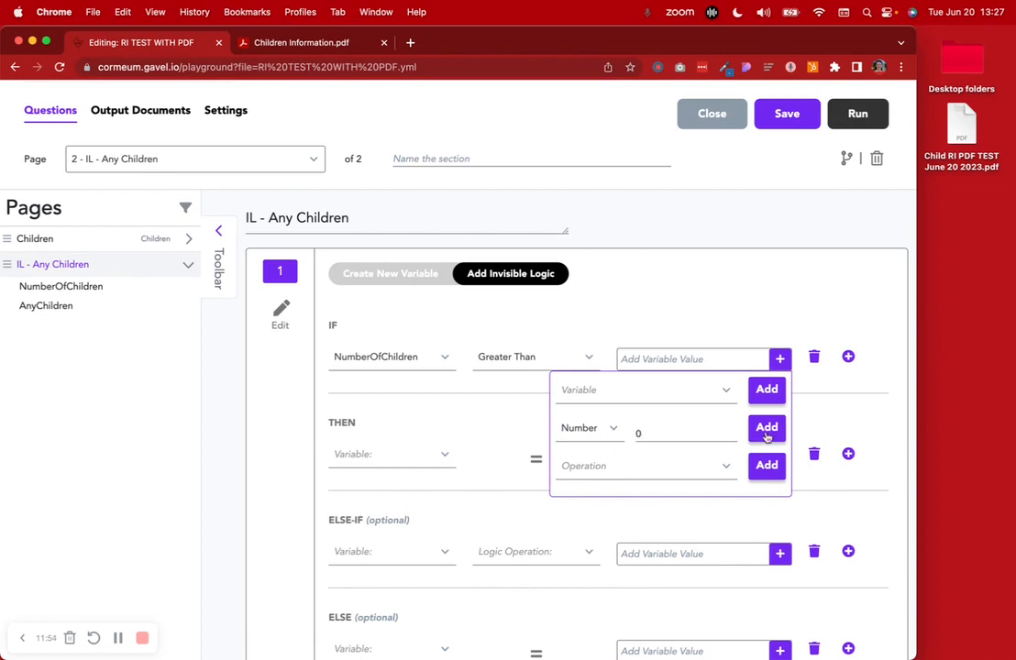
left_click(767, 429)
left_click(728, 301)
Set AnyChildren to Yes in the THEN branch and No in the ELSE branch
left_click(340, 466)
left_click(380, 575)
left_click(657, 465)
left_click(652, 524)
scroll(511, 528, "down", 3)
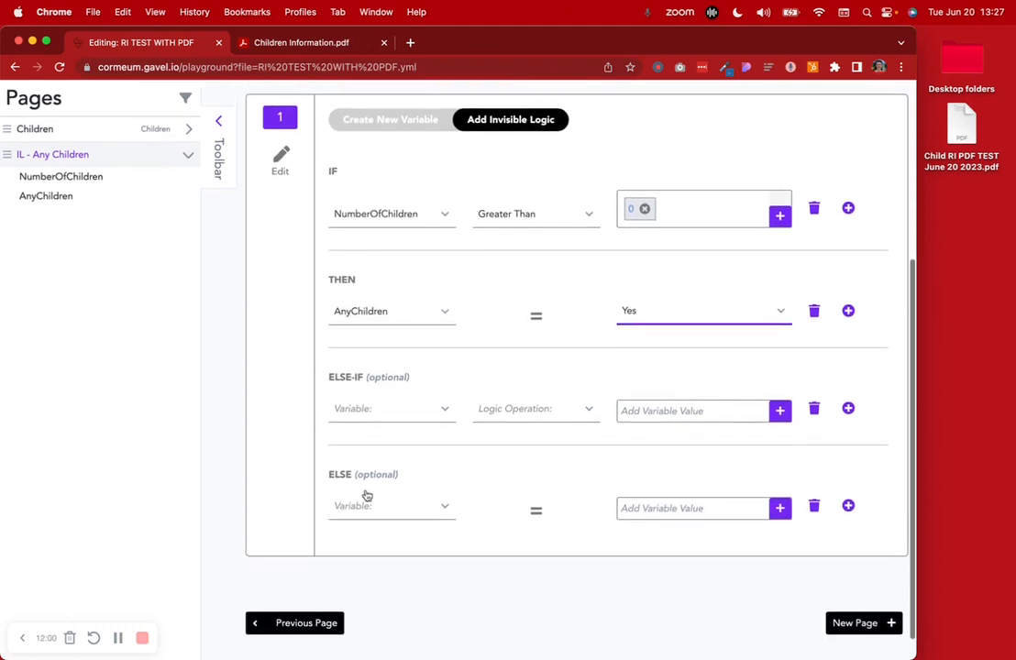
left_click(371, 513)
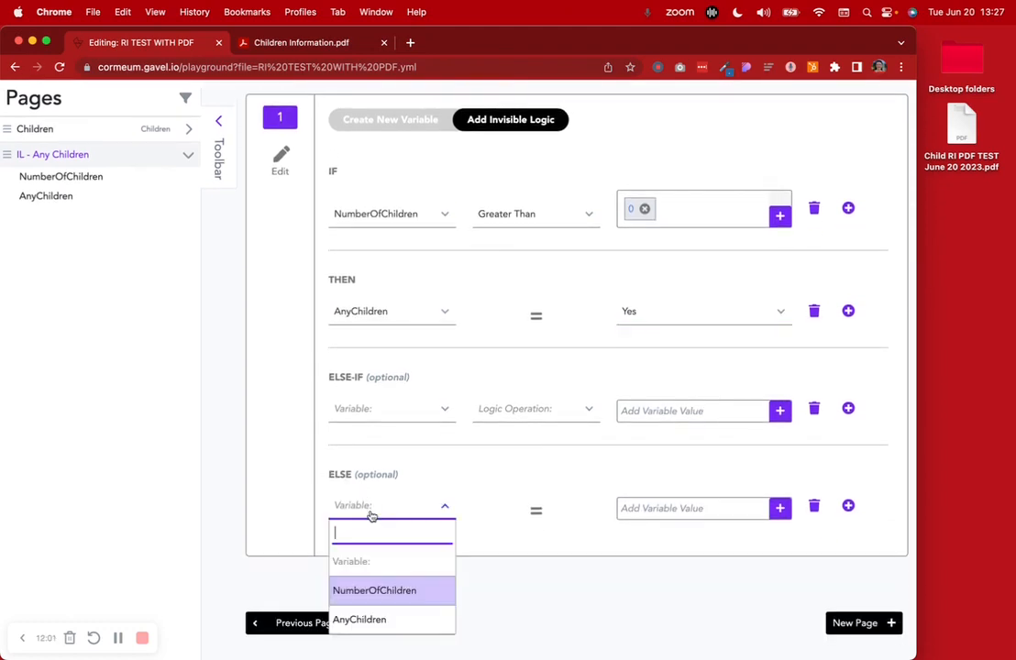
left_click(383, 619)
left_click(681, 519)
left_click(660, 590)
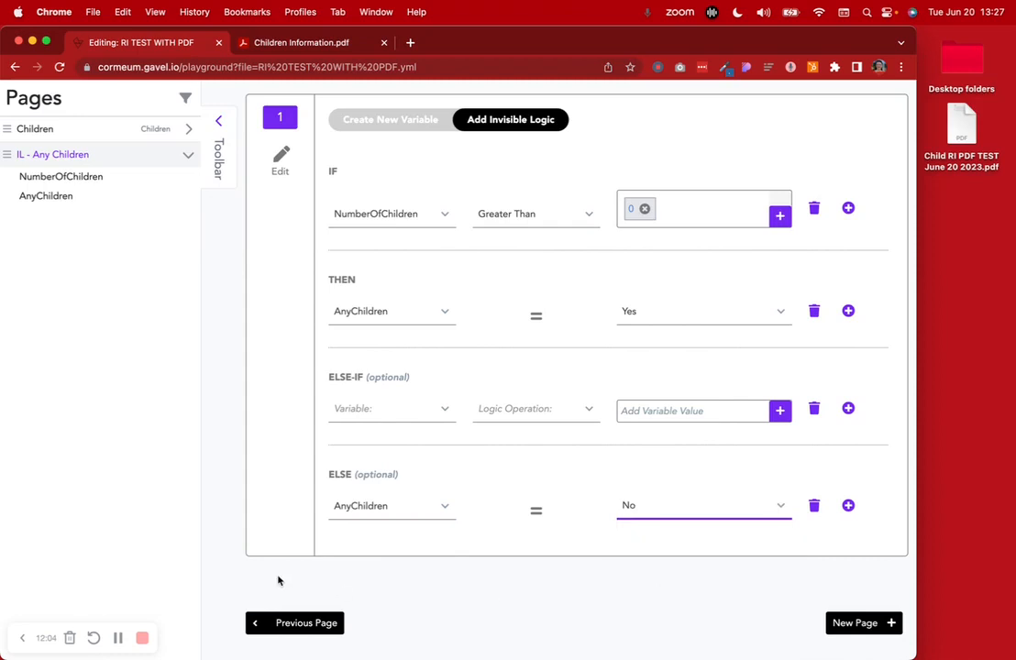
scroll(396, 539, "up", 1)
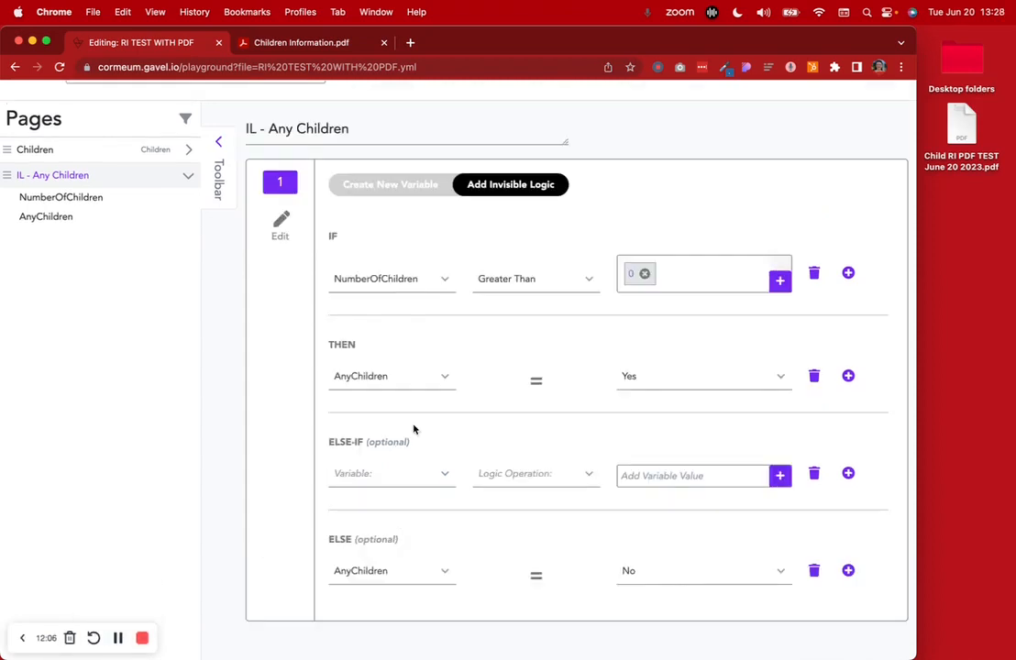
Review the page's variable definitions and the IF/THEN/ELSE logic rules
left_click(343, 178)
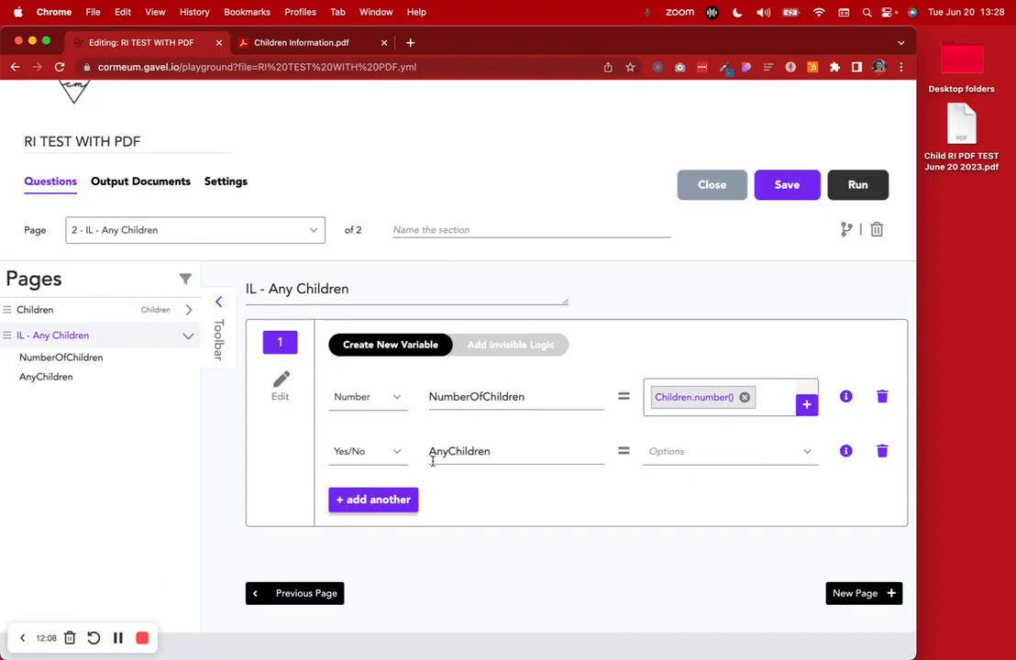
left_click(503, 346)
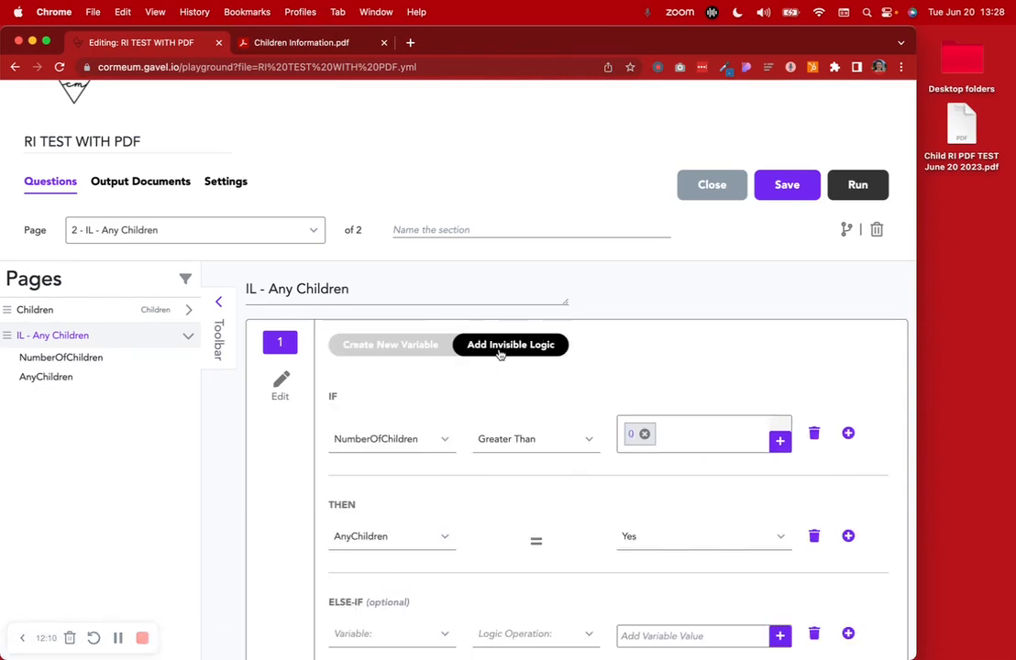
scroll(628, 458, "down", 3)
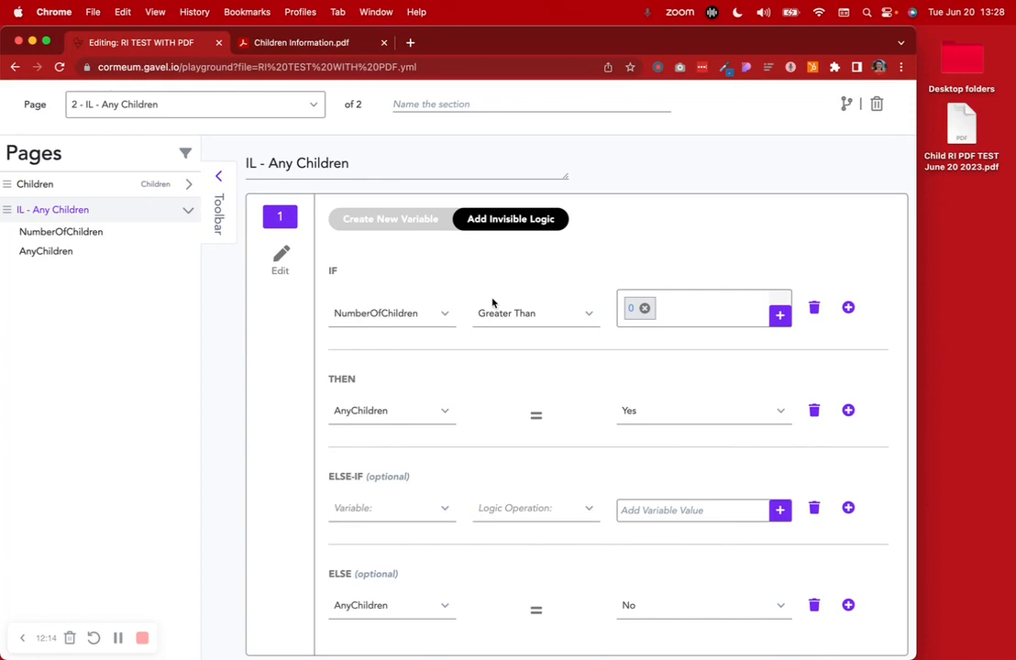
left_click(381, 220)
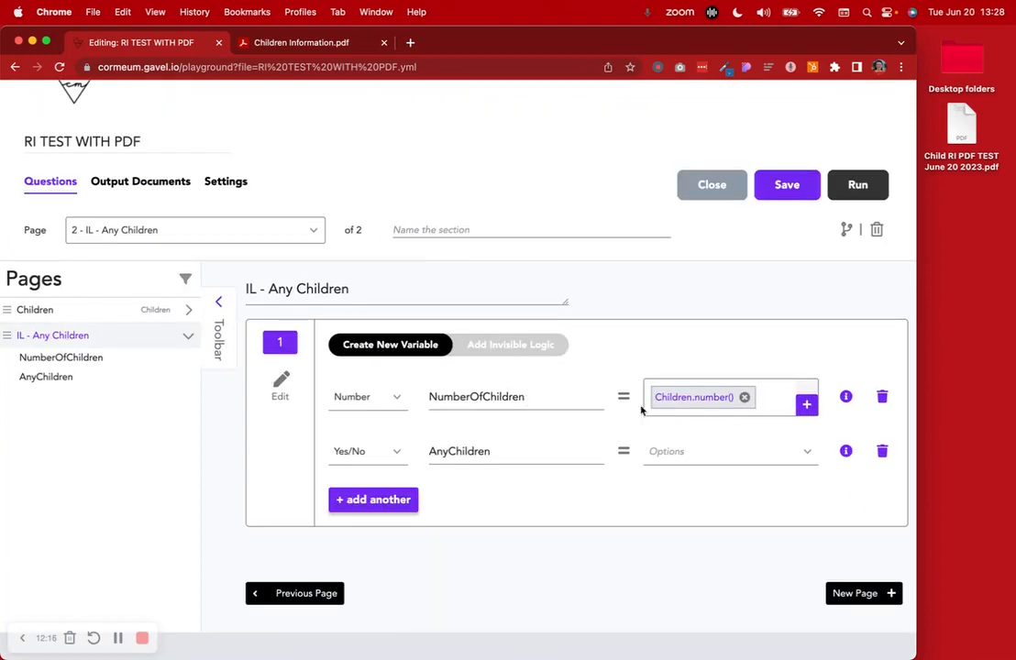
left_click(537, 345)
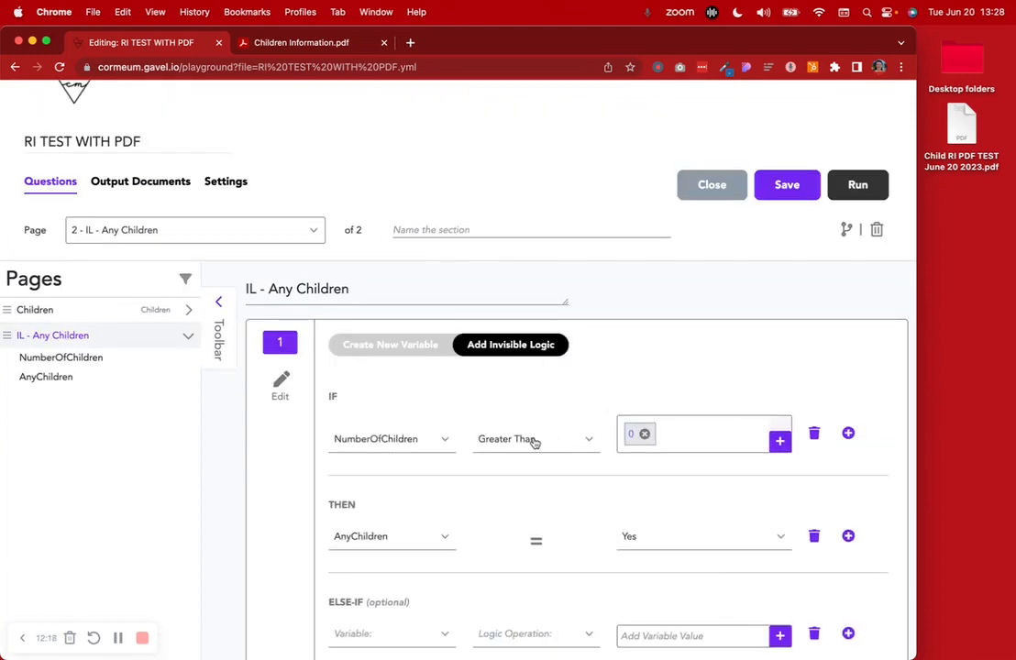
scroll(650, 487, "down", 4)
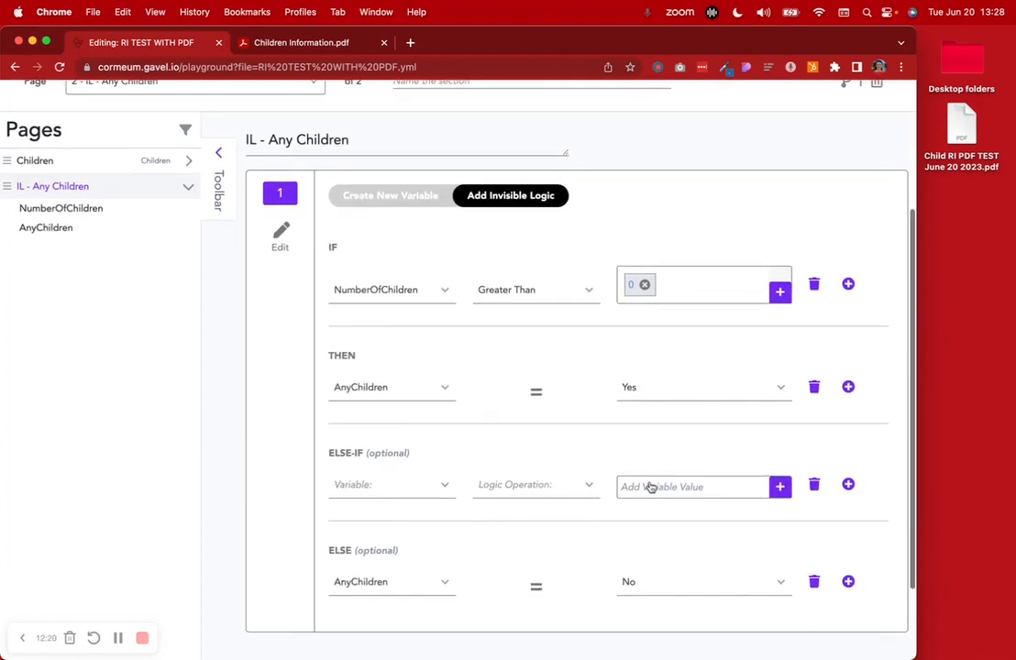
scroll(650, 487, "down", 2)
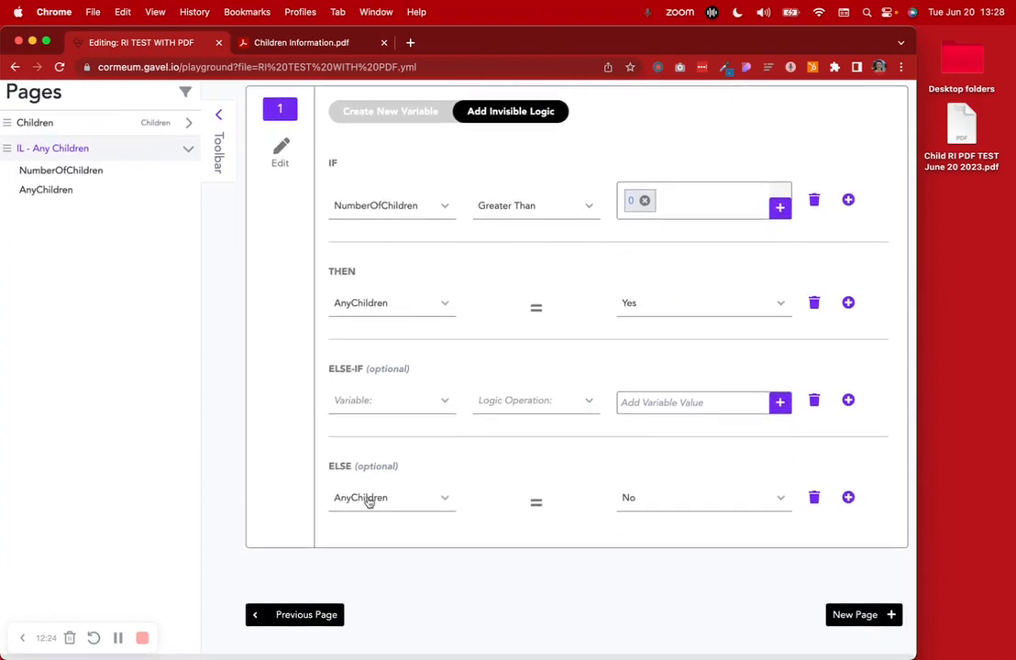
scroll(547, 212, "up", 4)
scroll(546, 212, "up", 2)
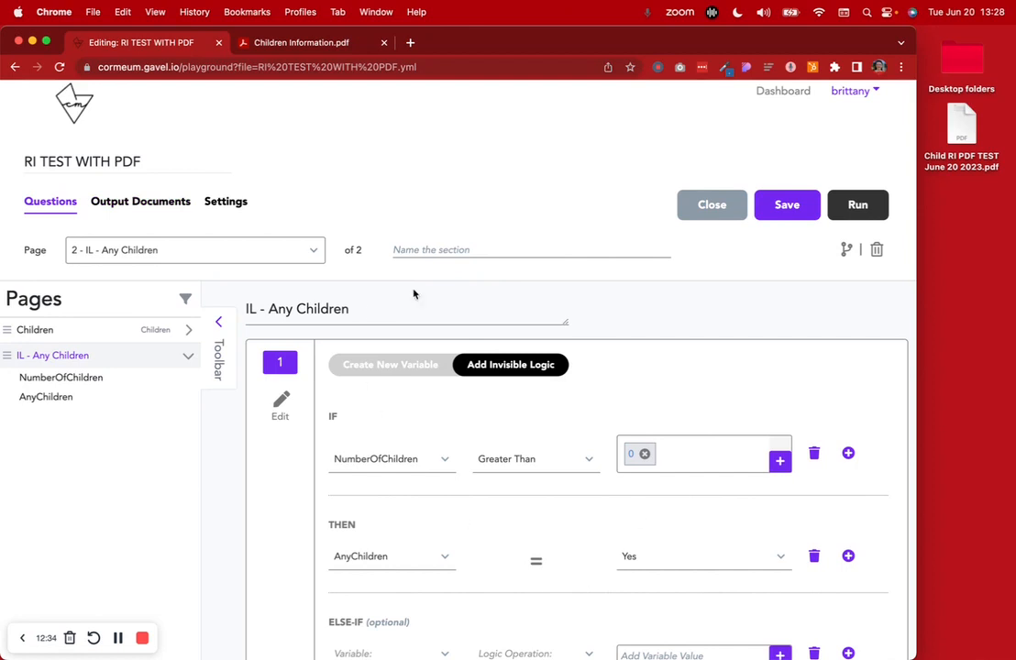
Turn on Create Conditional Document Outputs in the Output Documents settings
left_click(178, 202)
scroll(365, 363, "down", 1)
scroll(364, 364, "down", 1)
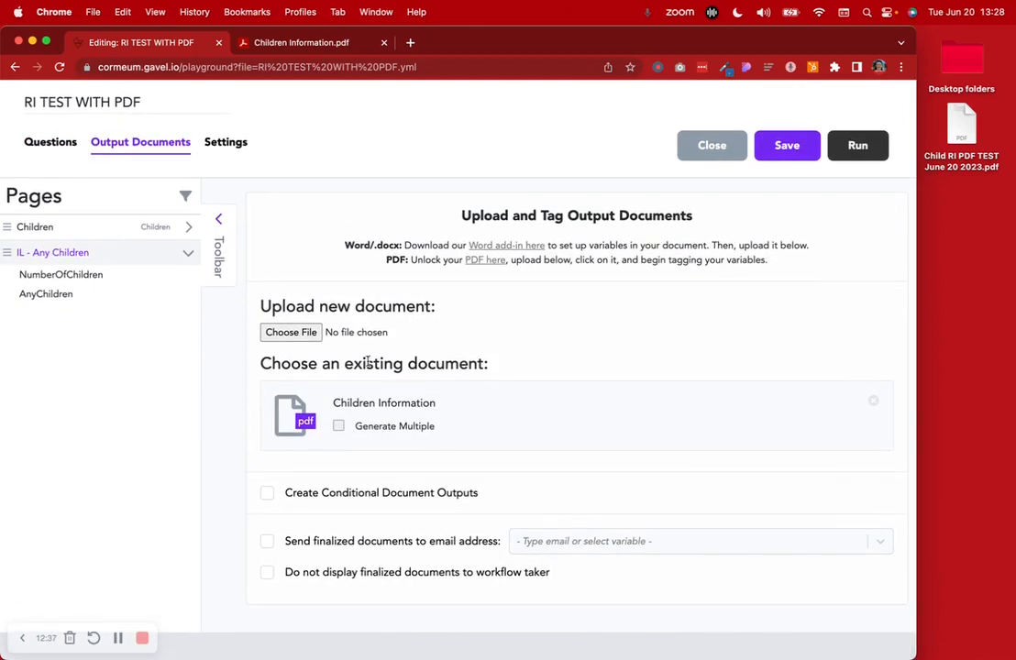
left_click(266, 494)
scroll(463, 474, "down", 3)
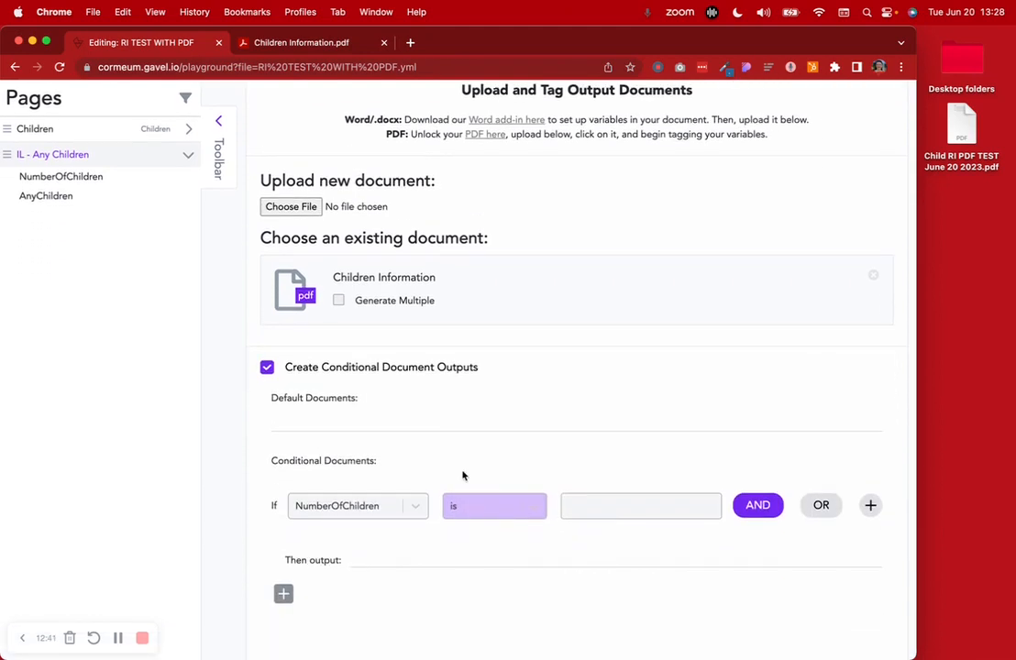
scroll(463, 474, "down", 1)
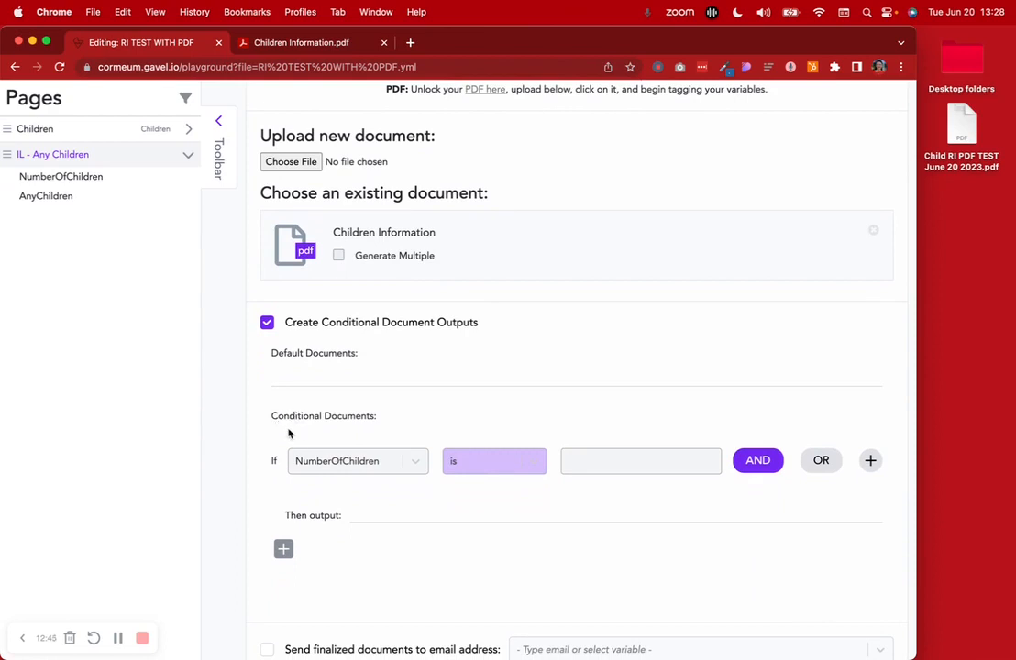
Add the rule If AnyChildren is Yes, output Children Information, and save the workflow
left_click(409, 468)
left_click(351, 520)
left_click(573, 465)
left_click(586, 496)
left_click(375, 519)
left_click(385, 544)
scroll(136, 633, "down", 2)
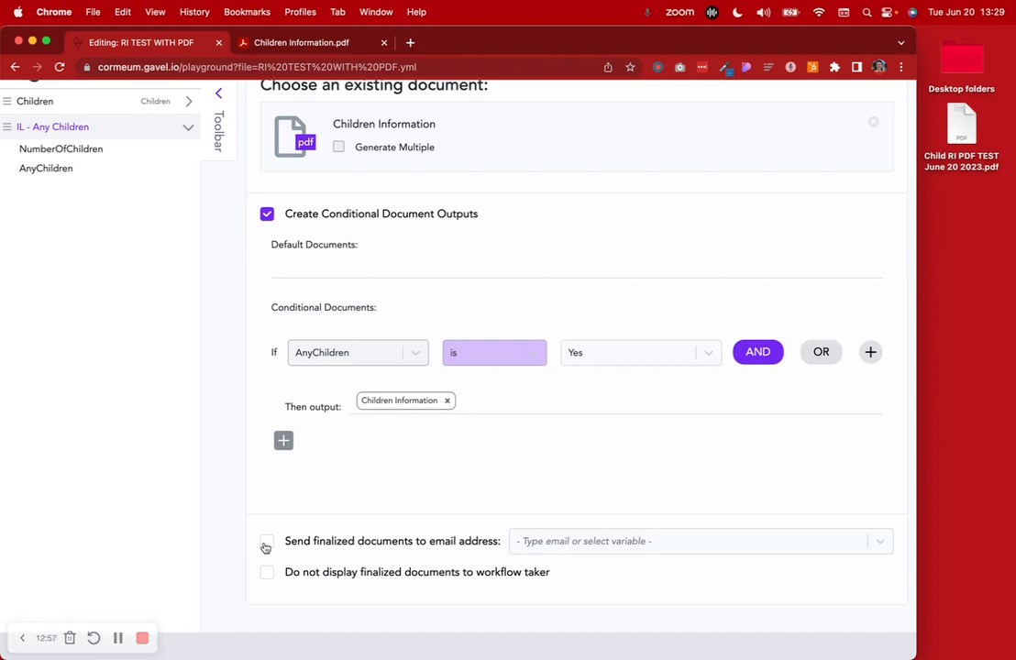
scroll(265, 548, "up", 5)
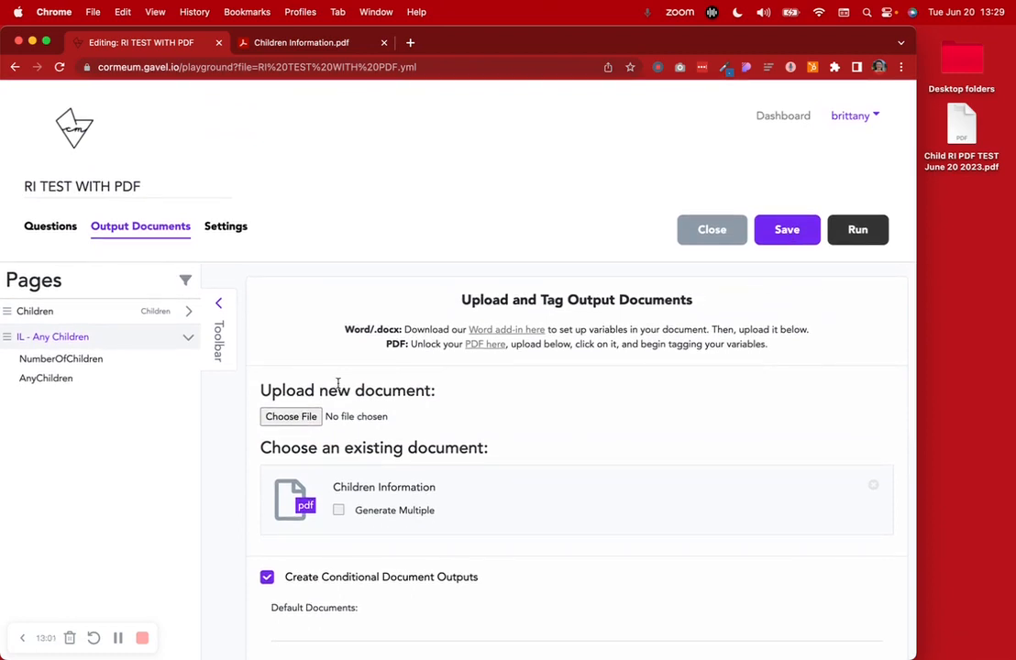
left_click(118, 638)
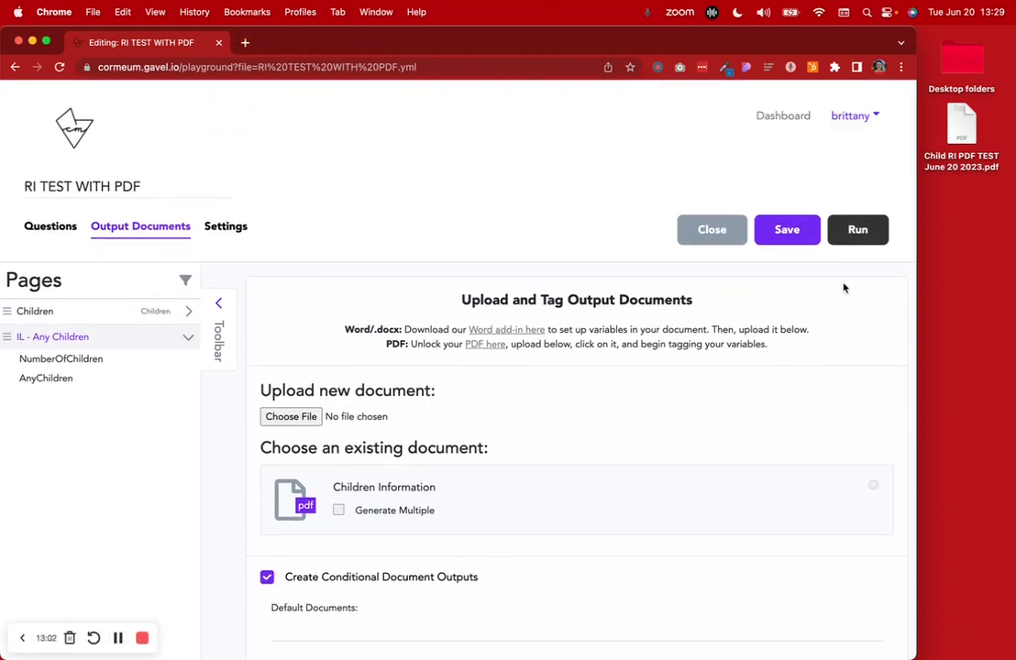
Test-run the workflow answering No to children, reach Thank you, then close the run
left_click(857, 230)
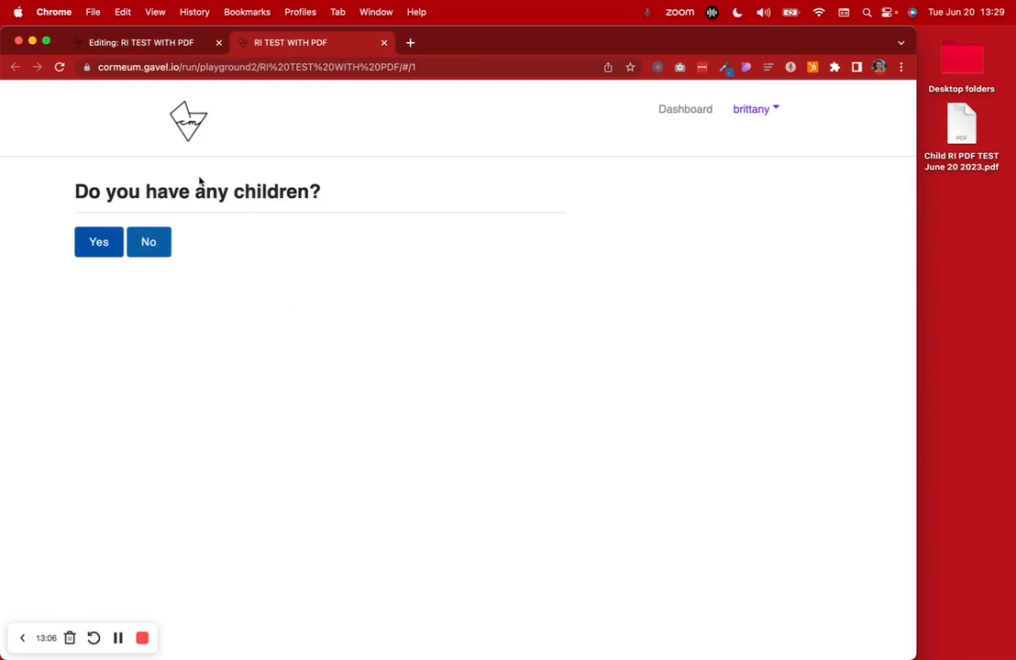
left_click(164, 241)
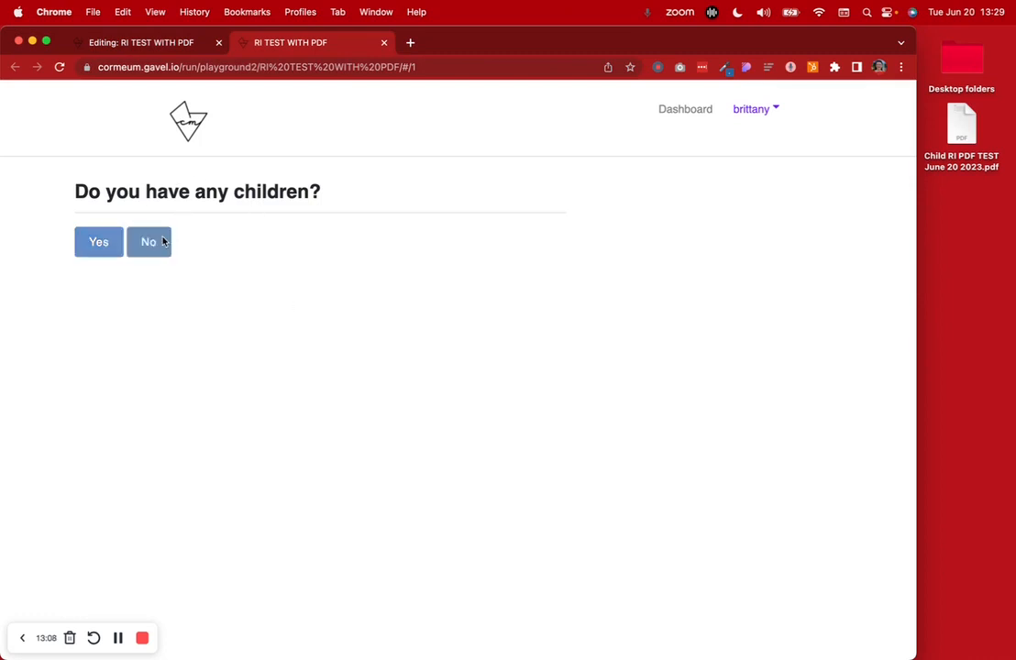
left_click(142, 399)
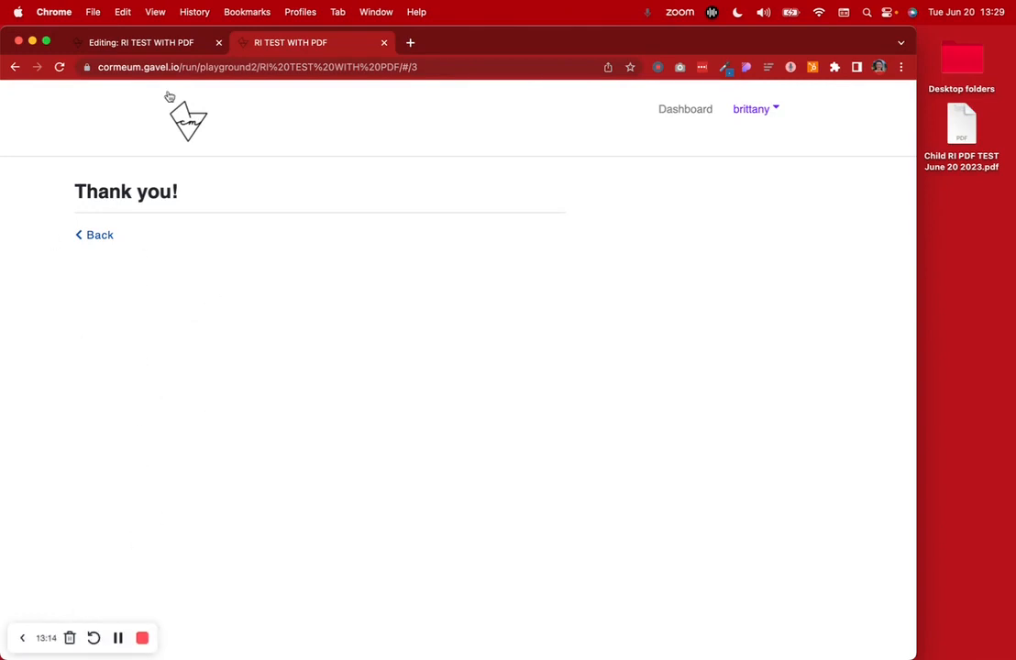
left_click(164, 45)
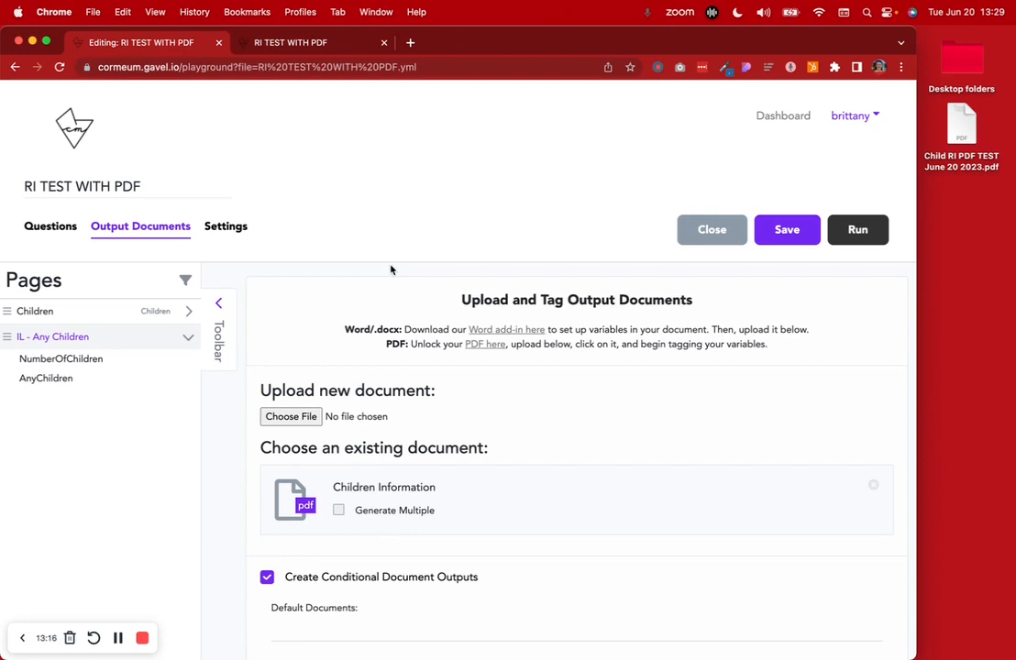
left_click(384, 43)
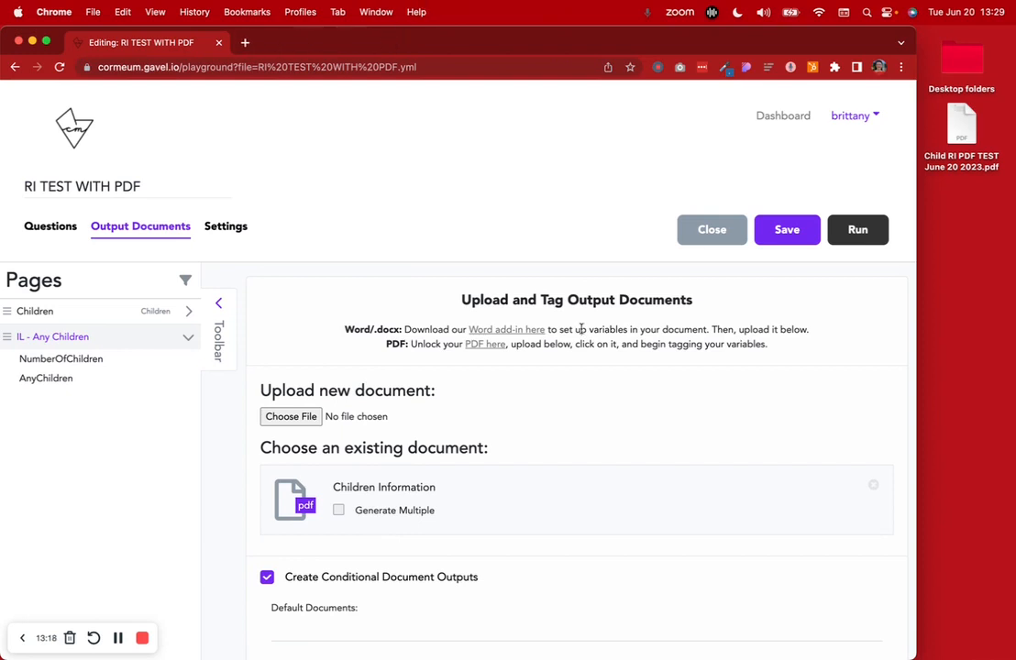
Start a new run, answer Yes, and enter the first child's name with a June 20, 2016 birth date
left_click(855, 229)
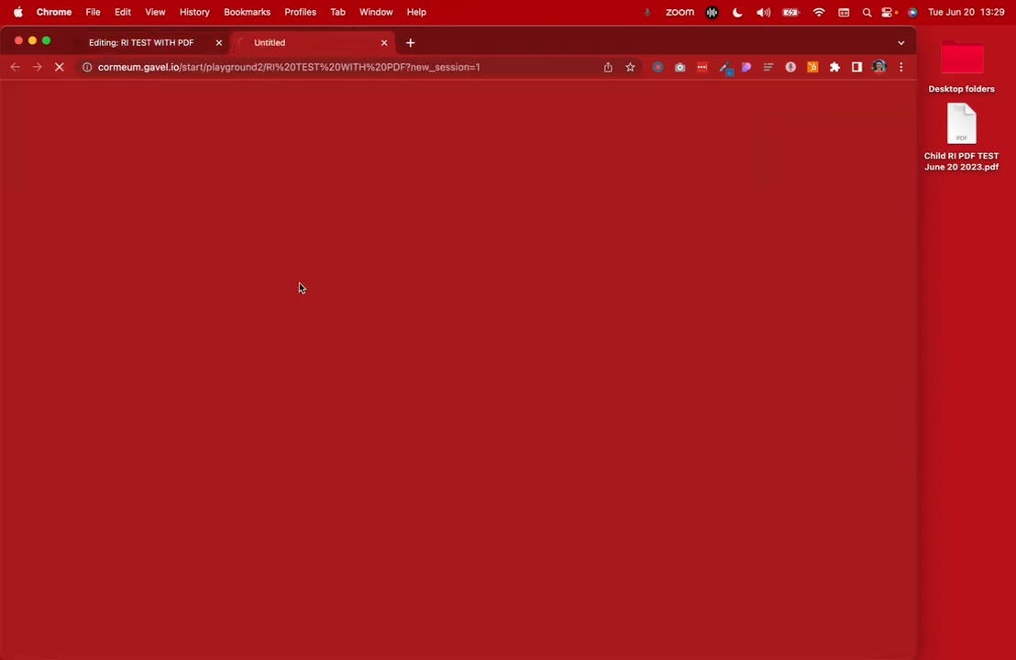
left_click(108, 243)
left_click(129, 288)
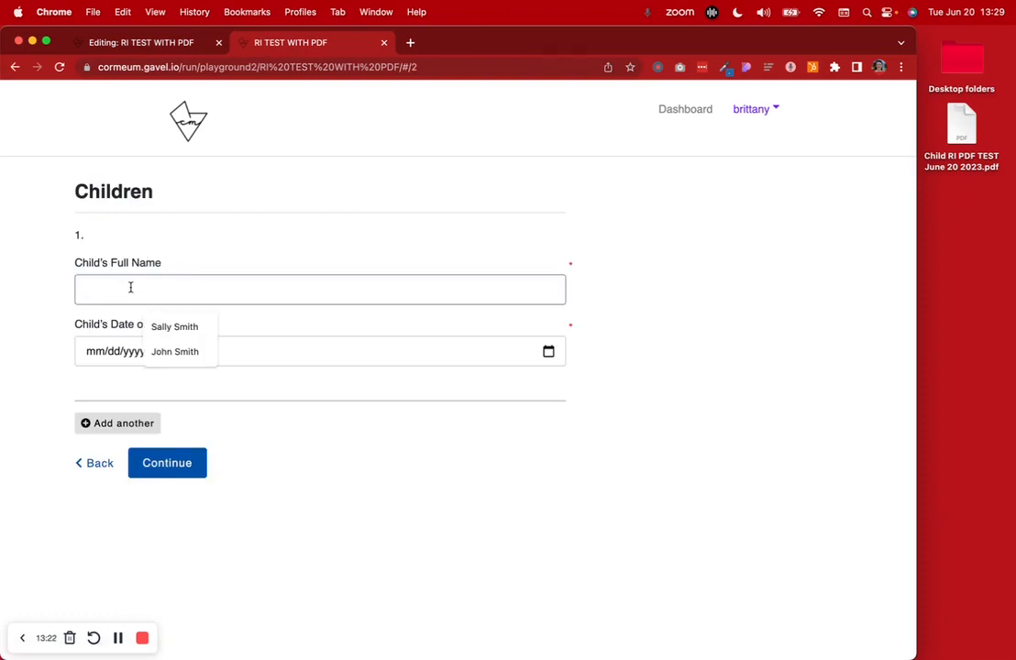
left_click(171, 330)
left_click(152, 354)
left_click(112, 381)
scroll(132, 435, "up", 3)
left_click(132, 428)
left_click(129, 449)
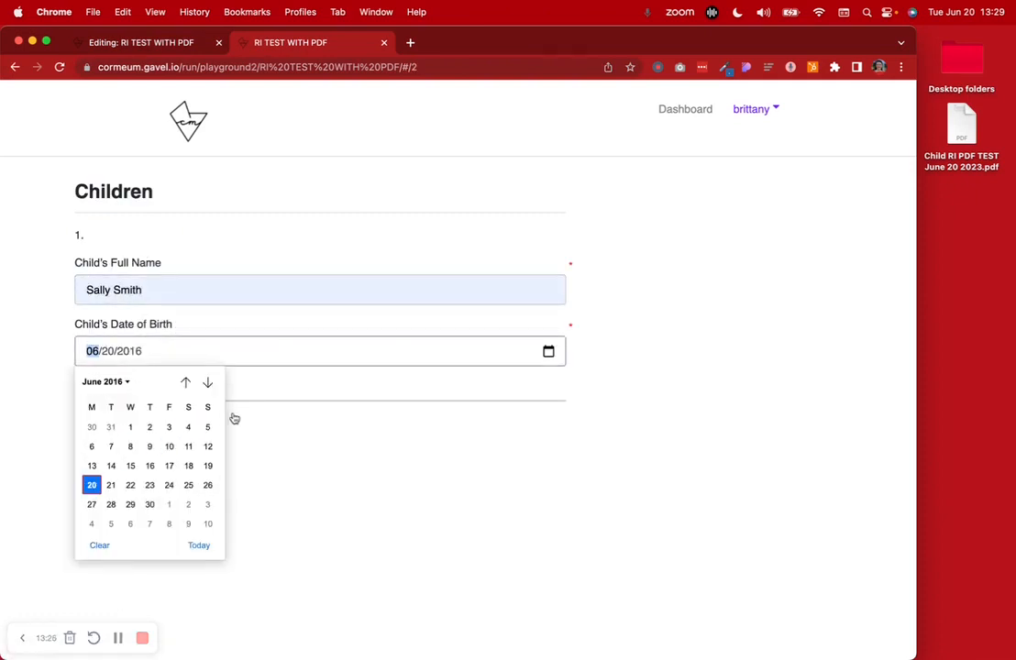
left_click(267, 385)
Add a second child with their full name and birth date 03/05/2016
left_click(118, 423)
left_click(134, 479)
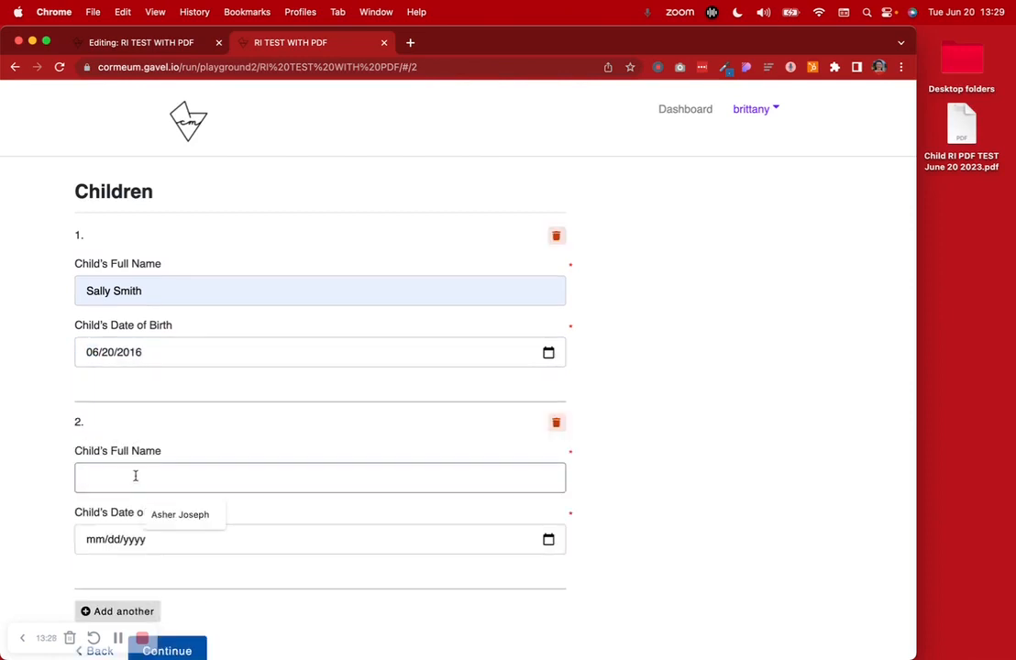
left_click(166, 516)
left_click(145, 541)
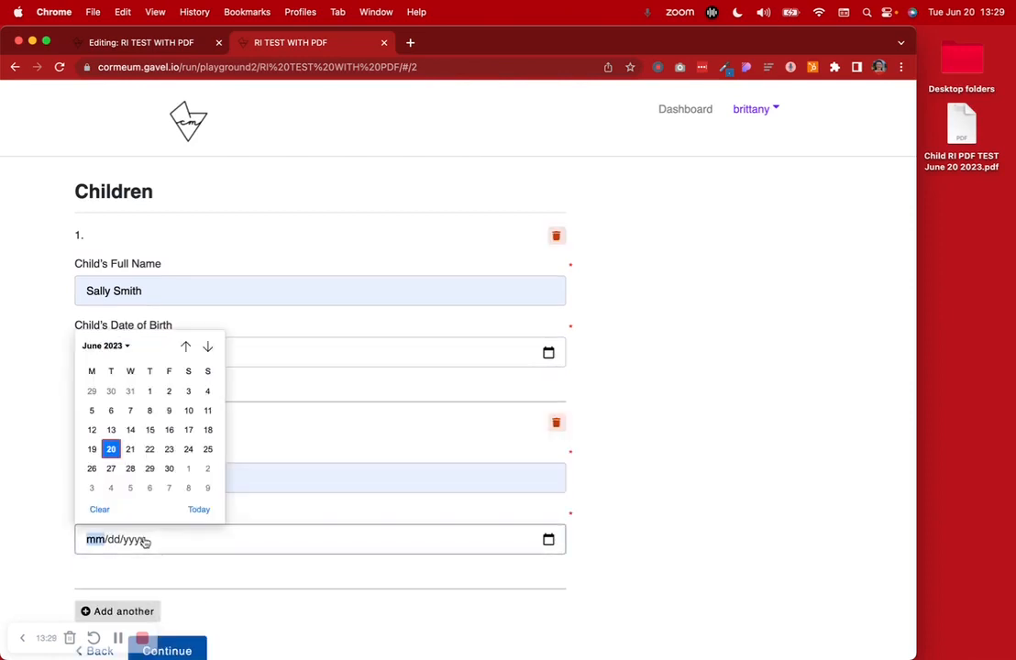
left_click(111, 347)
scroll(129, 403, "up", 2)
left_click(130, 400)
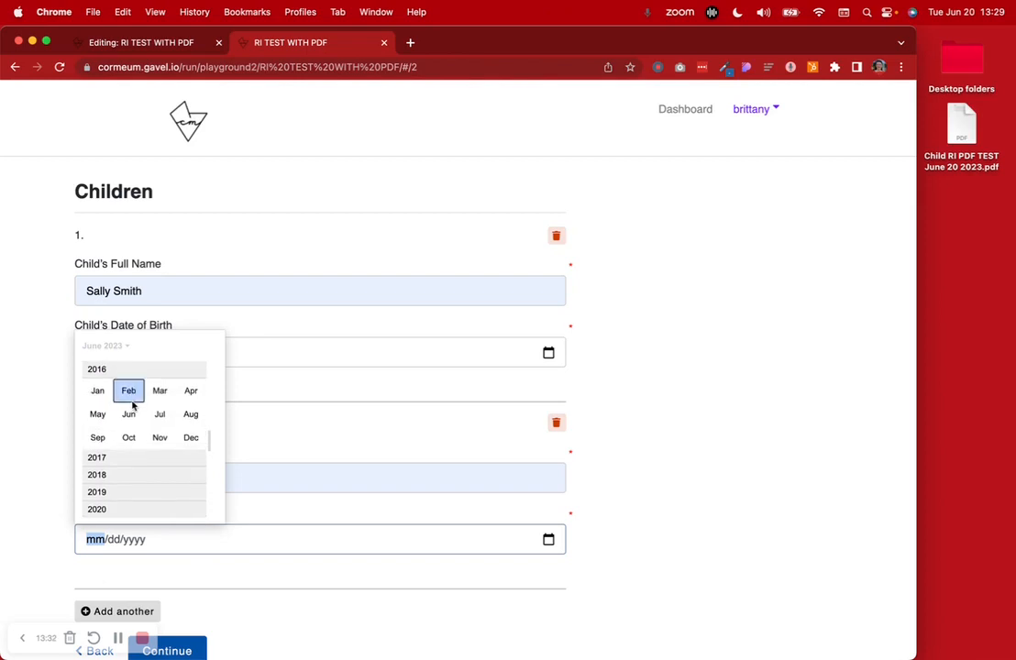
left_click(131, 399)
left_click(211, 470)
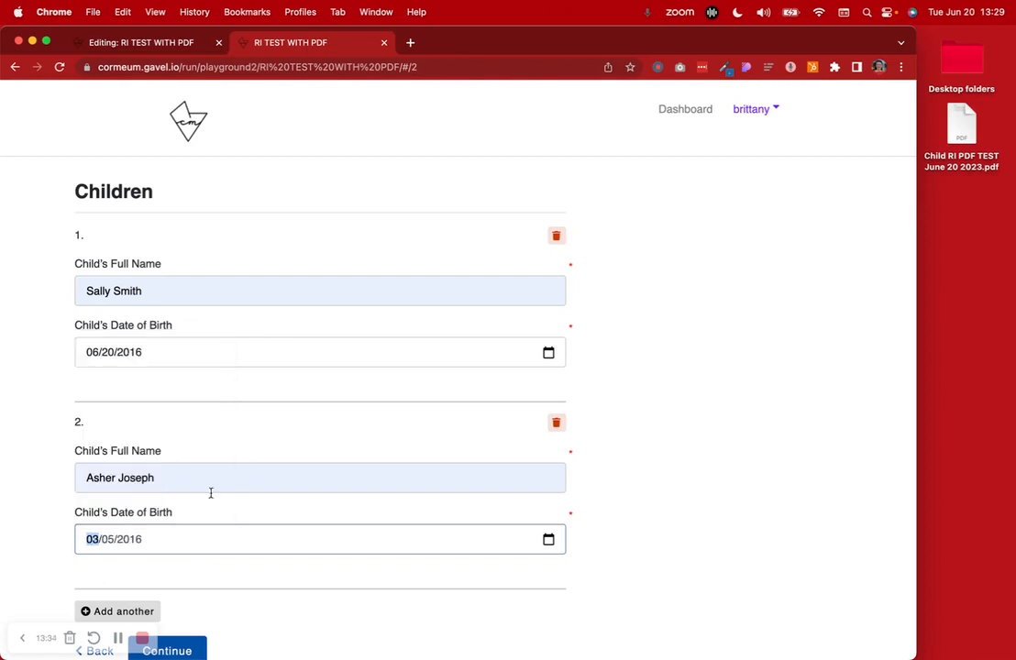
left_click(154, 539)
scroll(153, 539, "down", 2)
Add a third child born August 2, 2019 and submit the children for review
left_click(152, 546)
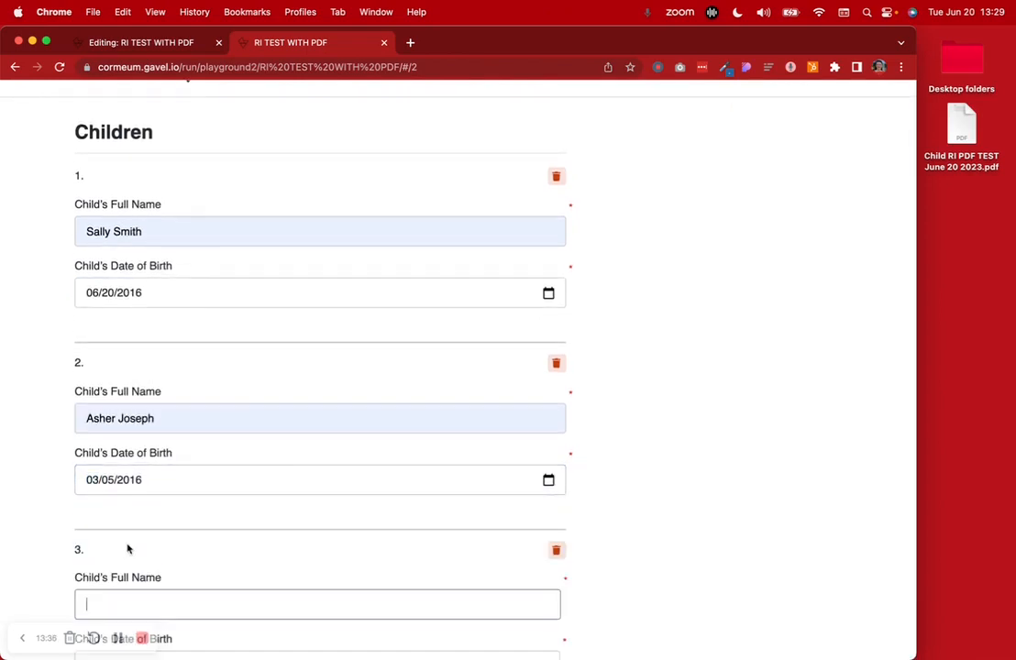
scroll(130, 563, "down", 2)
left_click(107, 440)
left_click(177, 476)
left_click(195, 511)
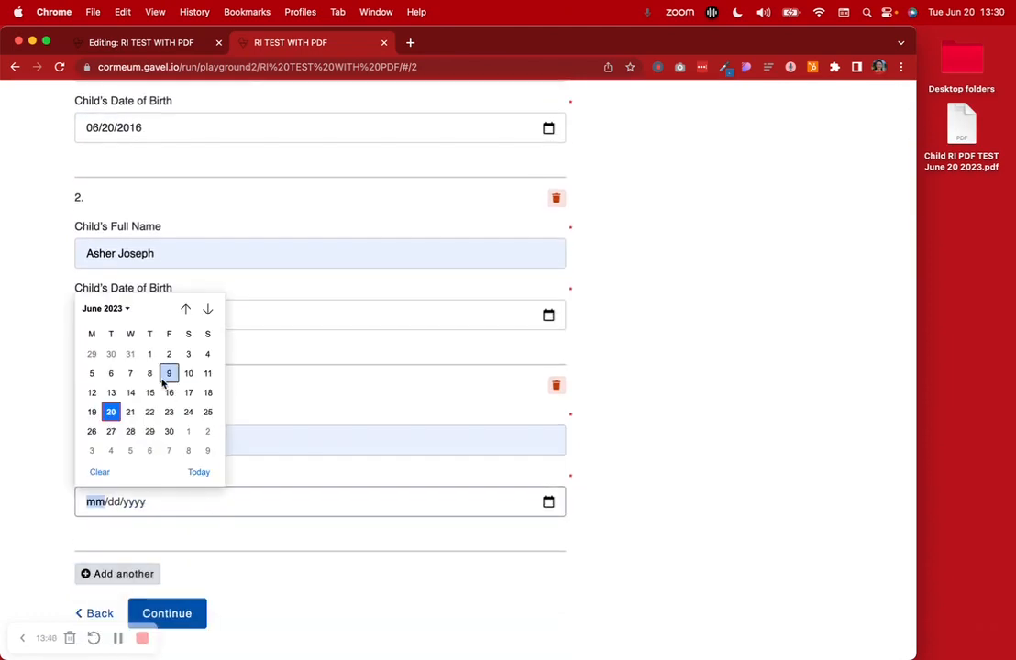
left_click(124, 312)
scroll(130, 372, "up", 1)
scroll(130, 374, "up", 1)
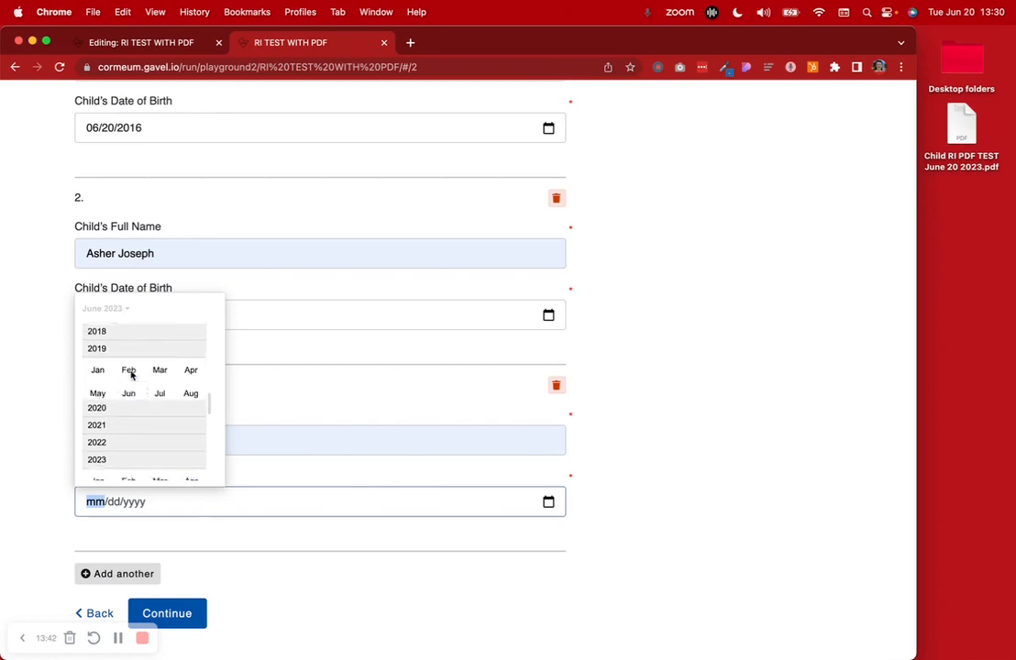
left_click(131, 359)
left_click(159, 379)
scroll(180, 436, "down", 1)
left_click(169, 423)
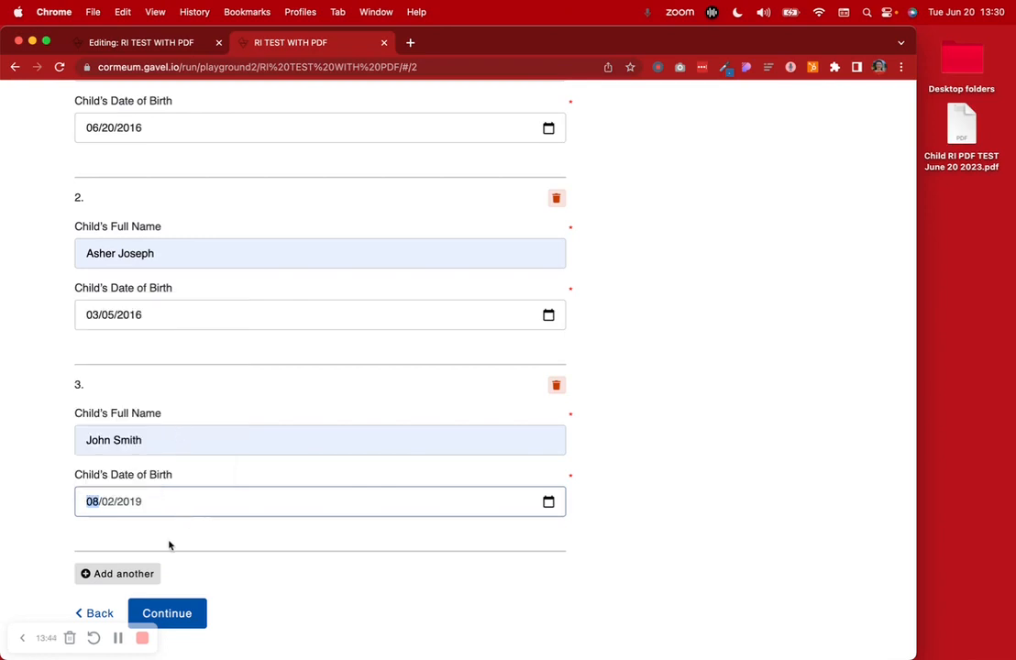
left_click(179, 612)
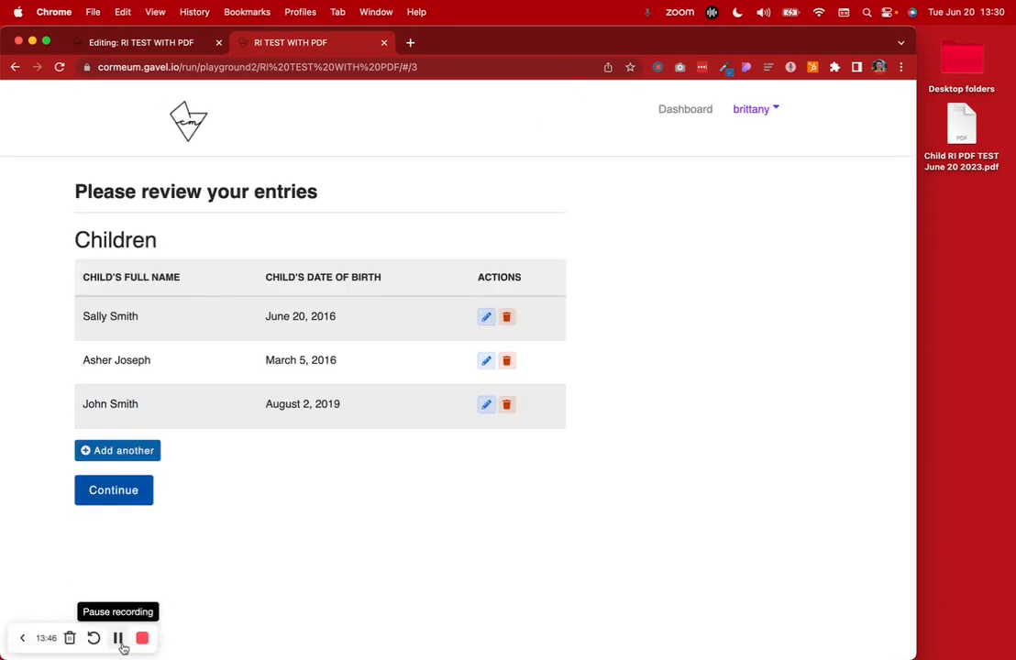
Finish the interview, download the Children Information PDF, and return to the Editing: RI TEST WITH PDF tab
left_click(110, 488)
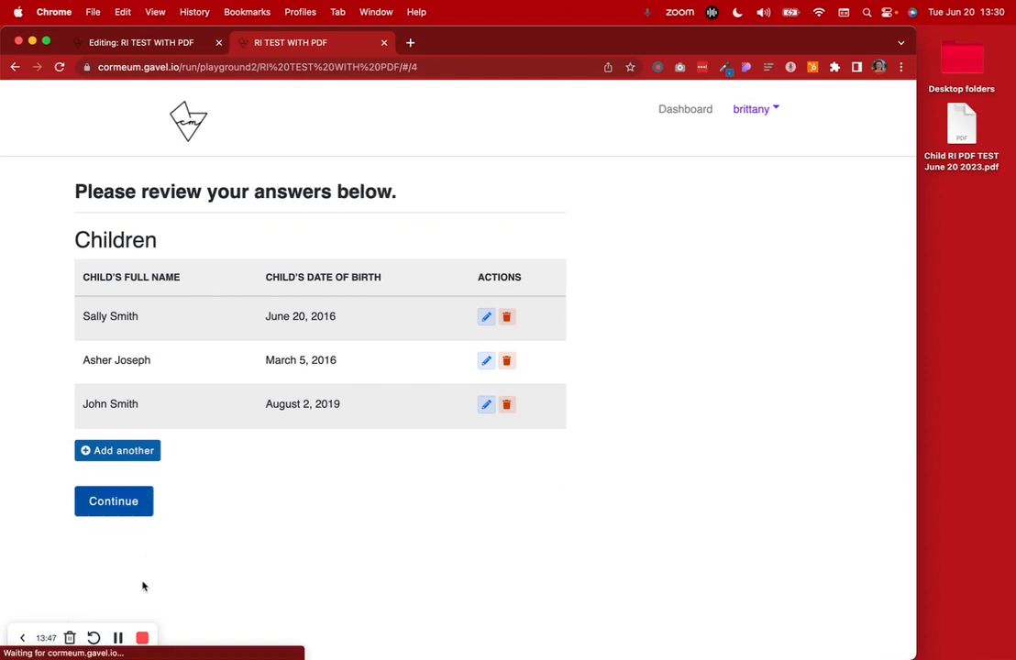
left_click(114, 500)
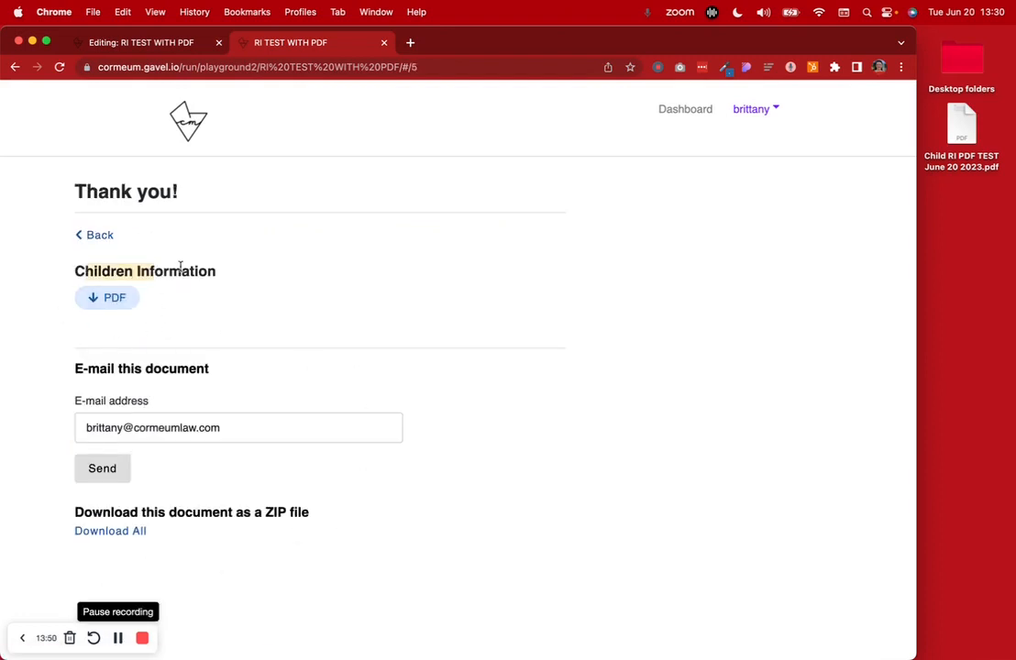
left_click(107, 298)
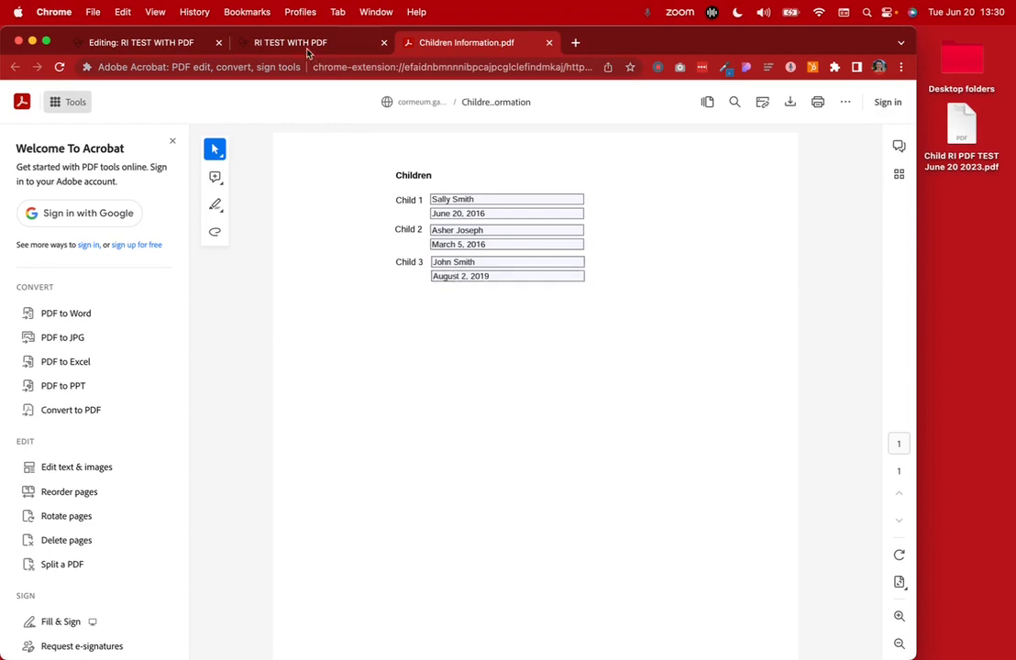
left_click(265, 43)
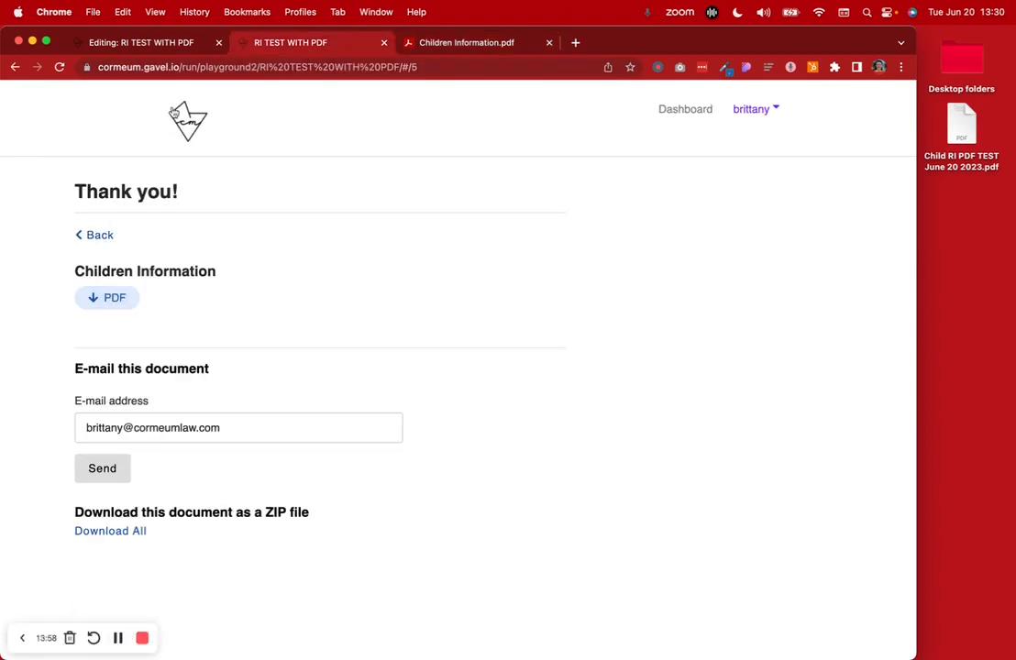
left_click(188, 44)
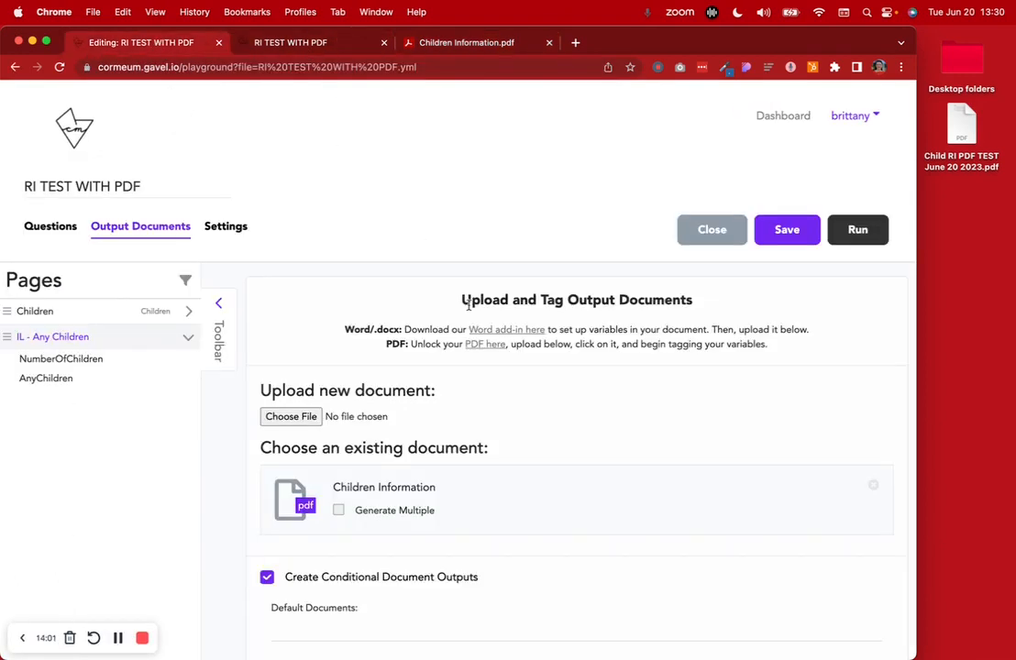
left_click(51, 227)
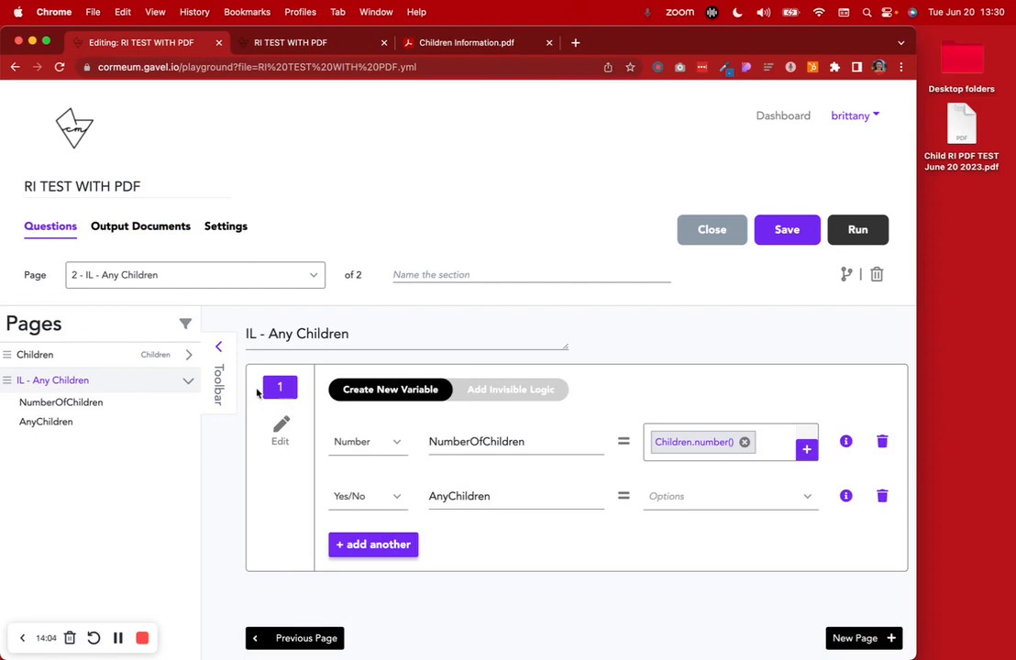
left_click(156, 357)
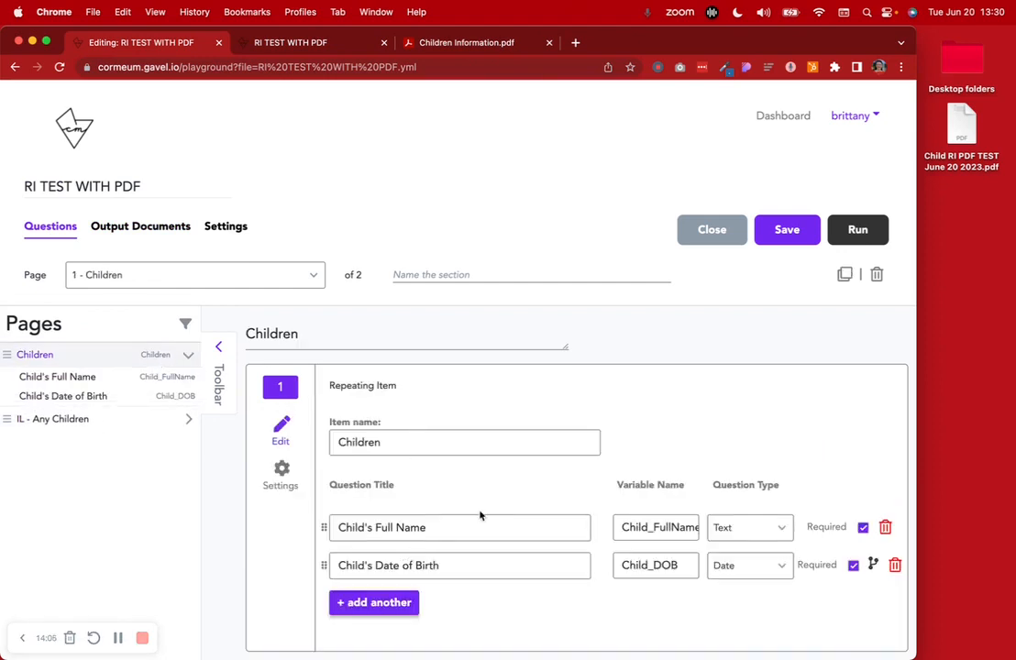
double_click(960, 129)
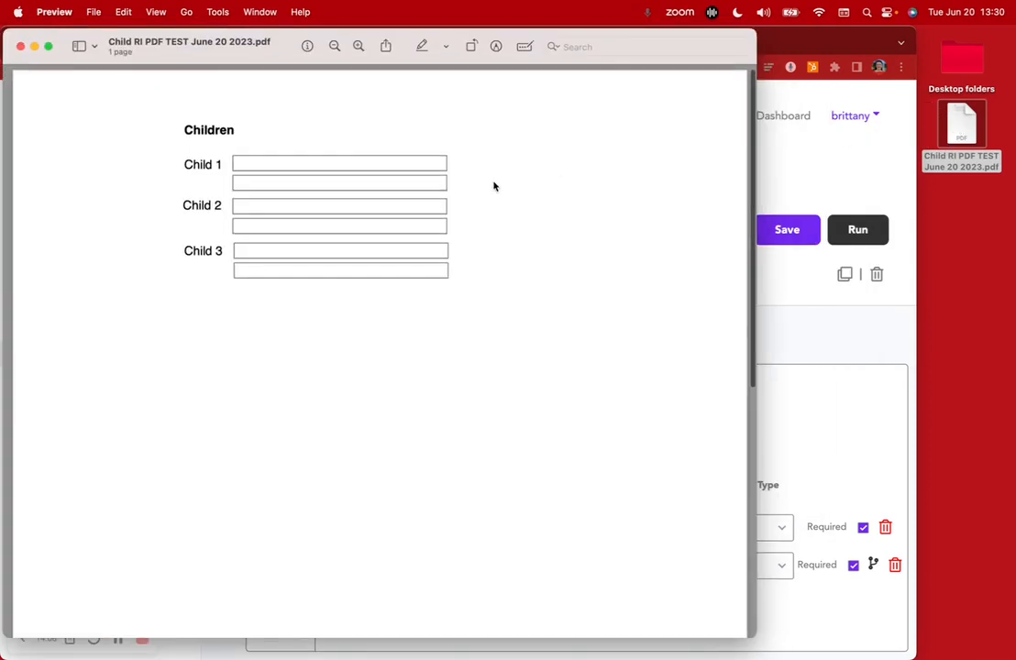
left_click_drag(41, 37, 301, 35)
left_click_drag(266, 637, 493, 656)
left_click(165, 233)
left_click(181, 232)
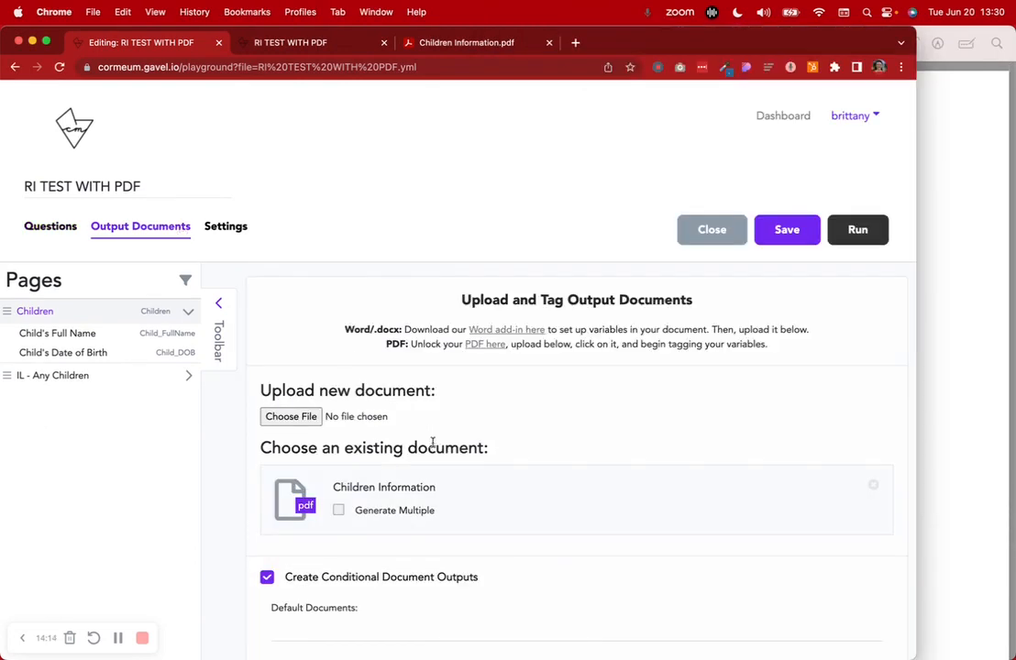
left_click(394, 486)
scroll(390, 490, "down", 5)
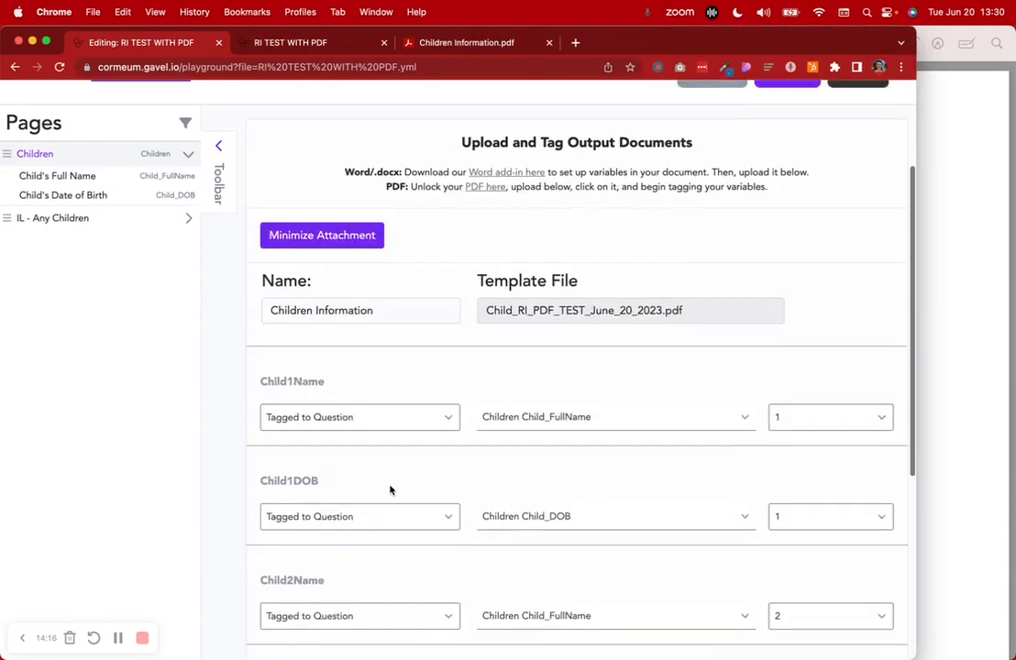
scroll(390, 491, "down", 1)
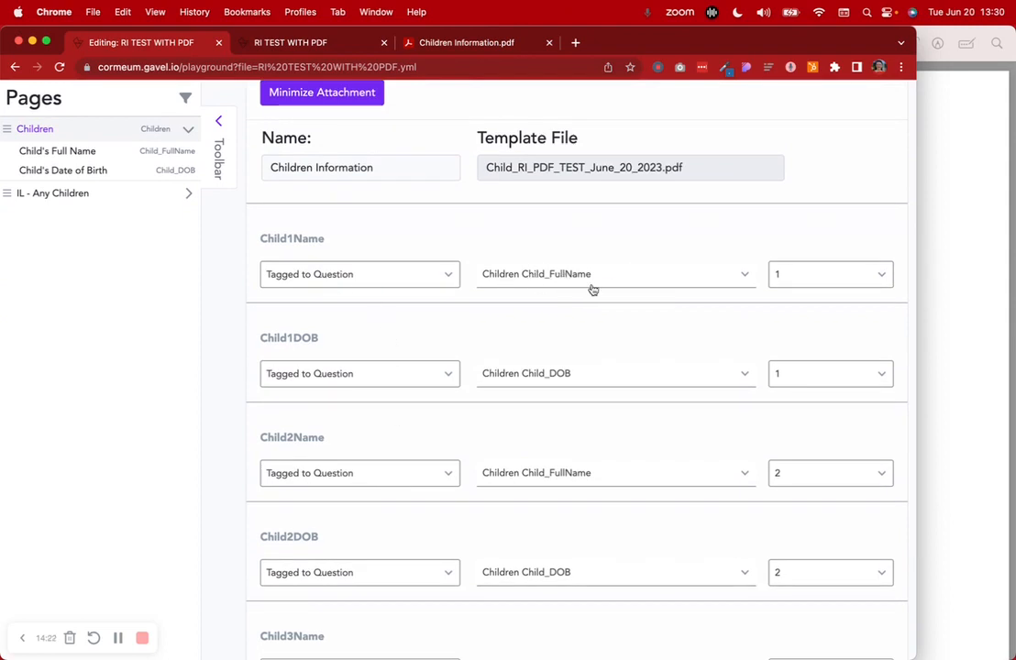
scroll(808, 486, "down", 5)
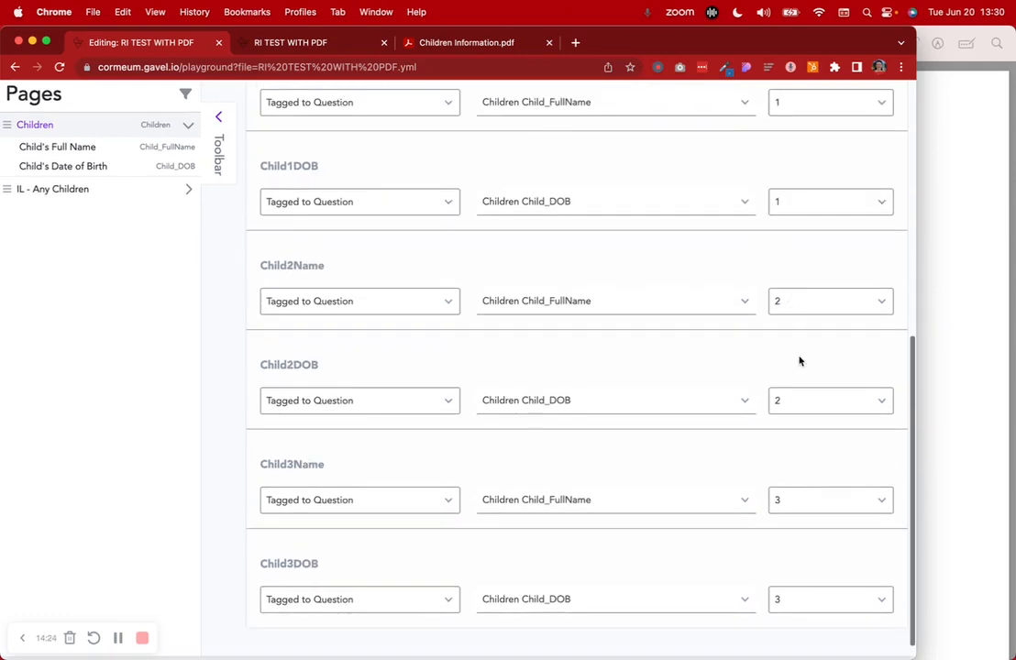
scroll(798, 564, "up", 10)
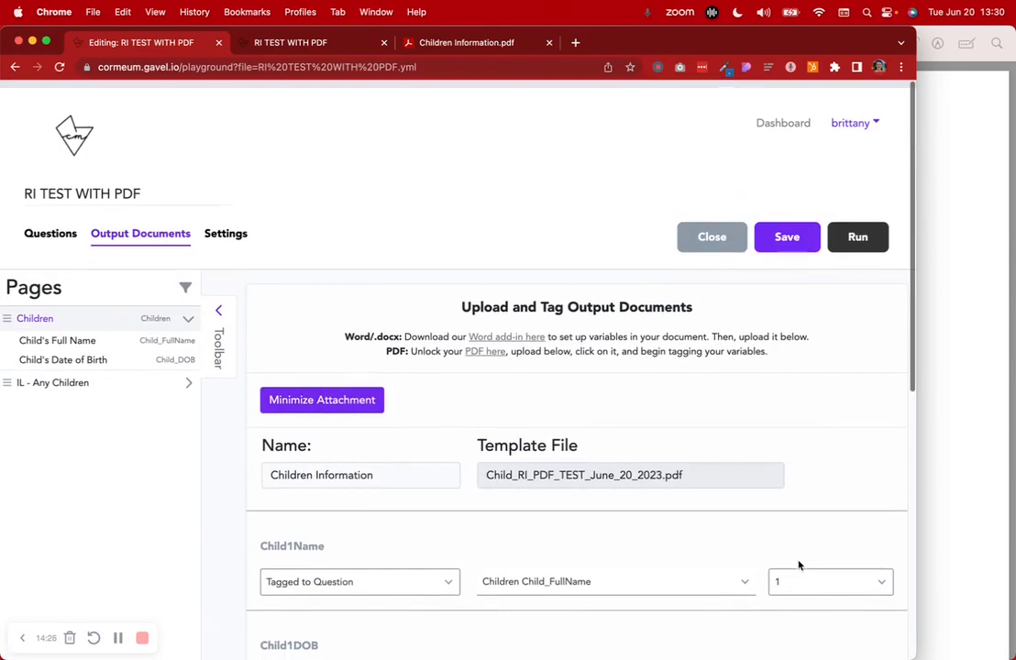
left_click(342, 396)
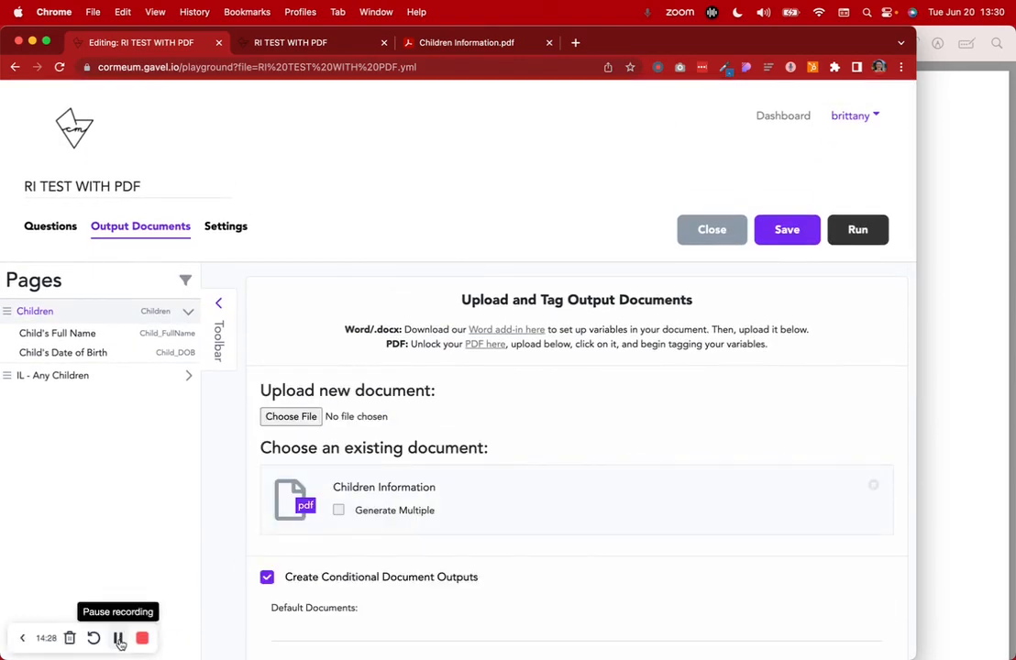
left_click(92, 377)
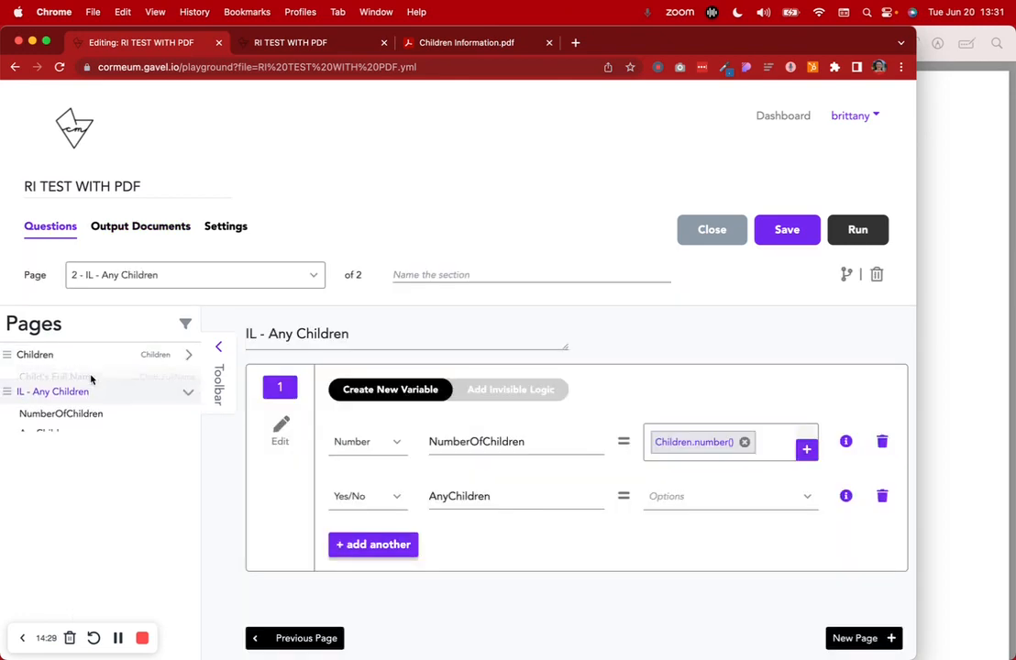
double_click(463, 442)
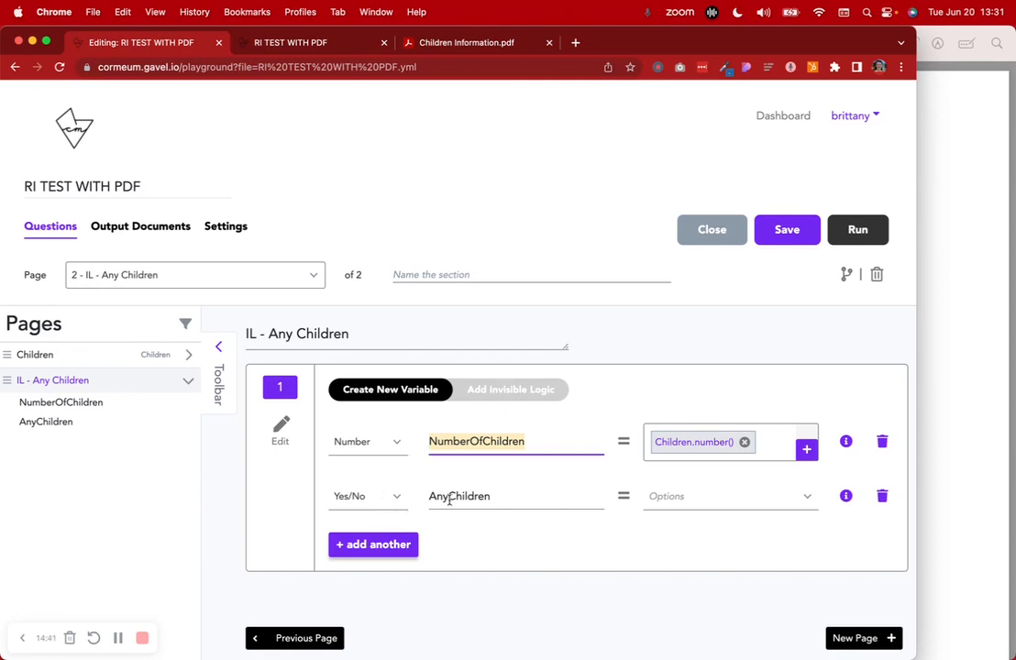
left_click(504, 393)
scroll(503, 394, "down", 3)
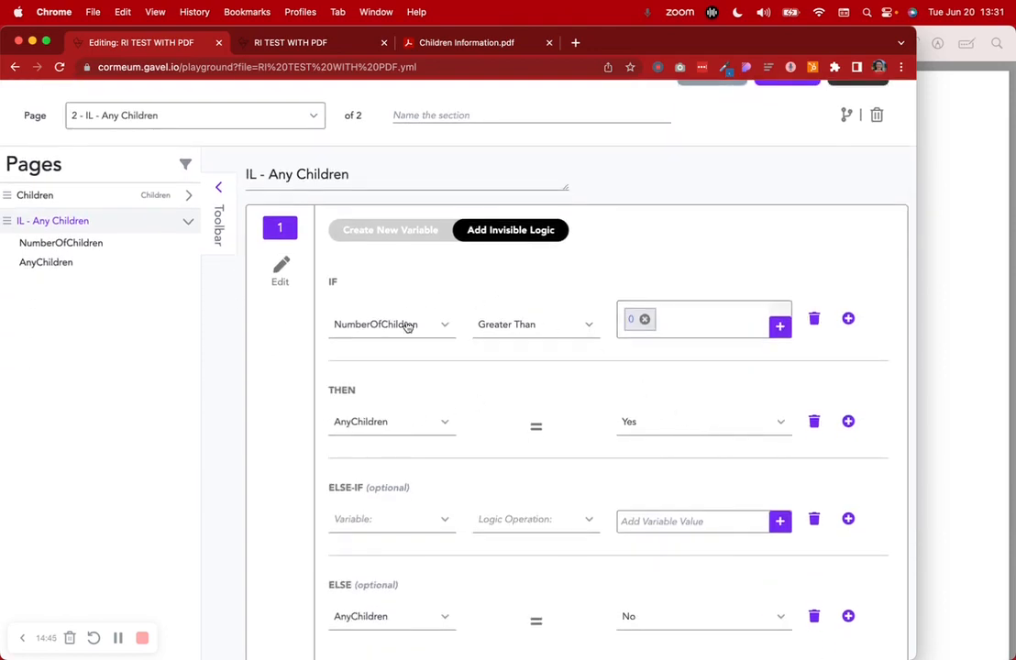
scroll(641, 315, "down", 3)
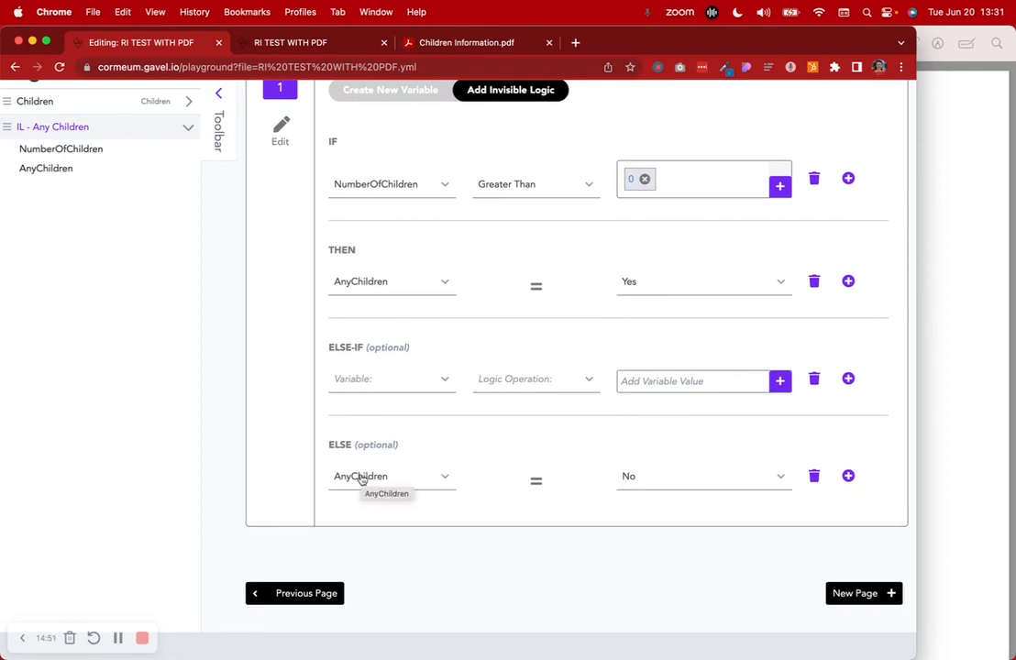
scroll(654, 477, "up", 5)
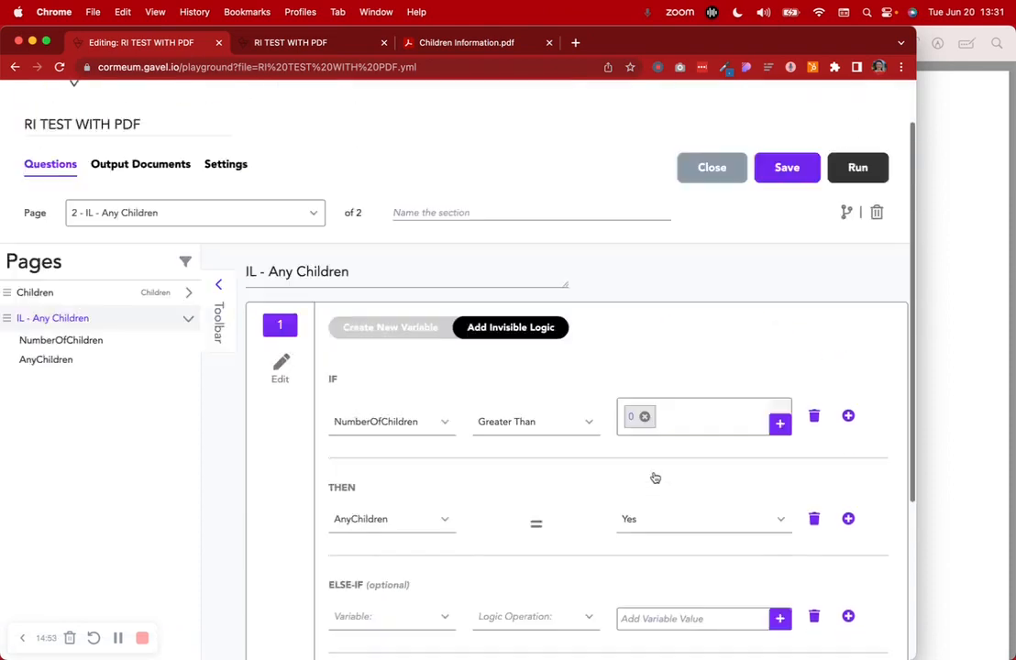
left_click(145, 228)
scroll(413, 437, "down", 3)
scroll(412, 437, "down", 1)
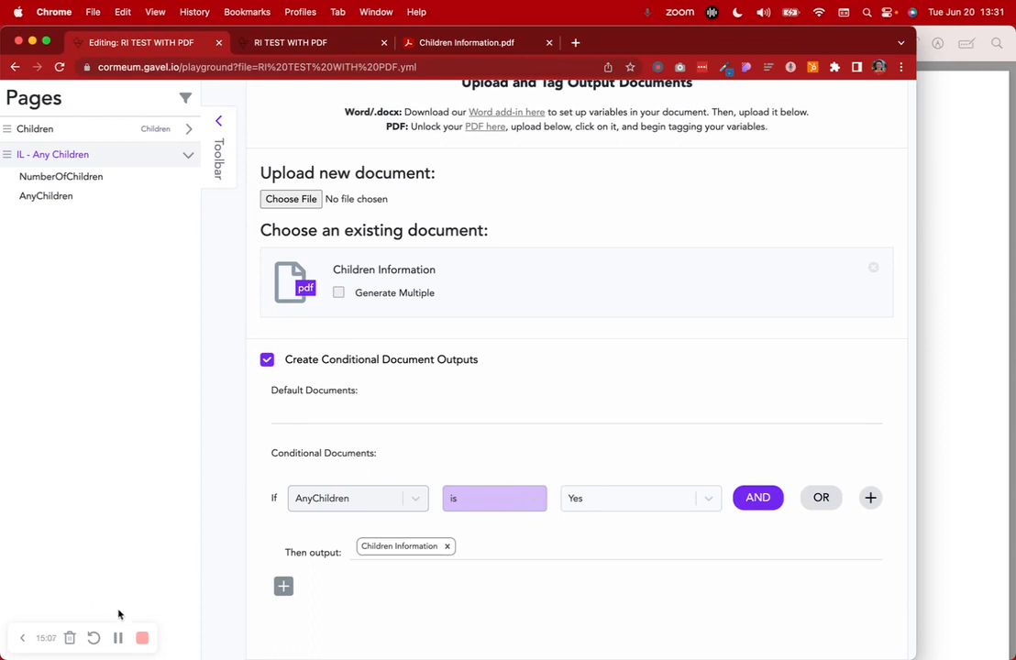
View the filled Children Information.pdf from the test run, then go back to its Thank you page
scroll(373, 348, "up", 5)
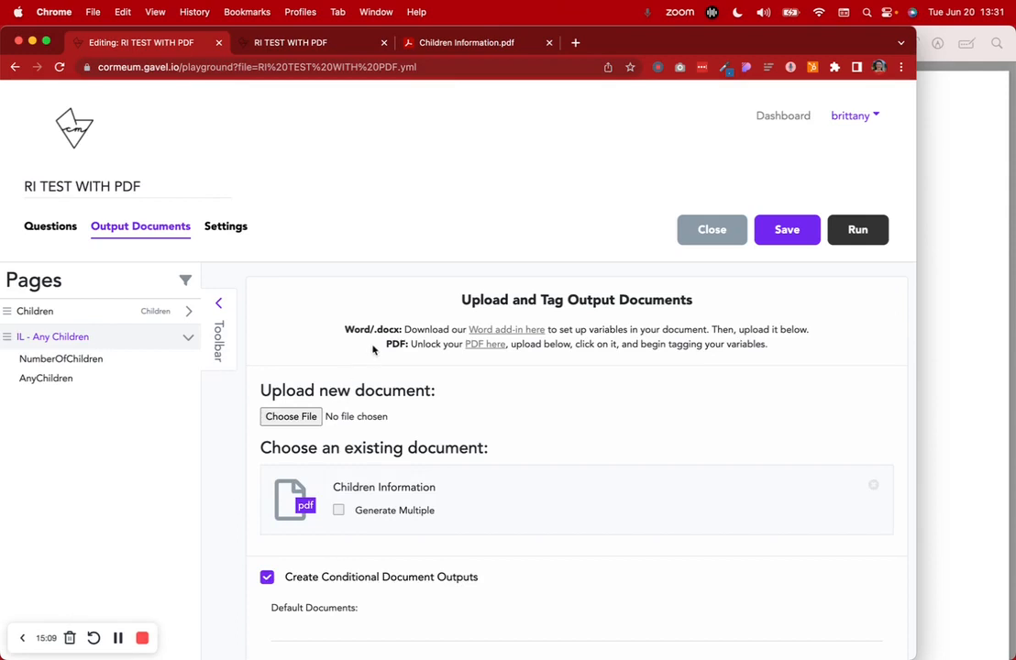
left_click(333, 54)
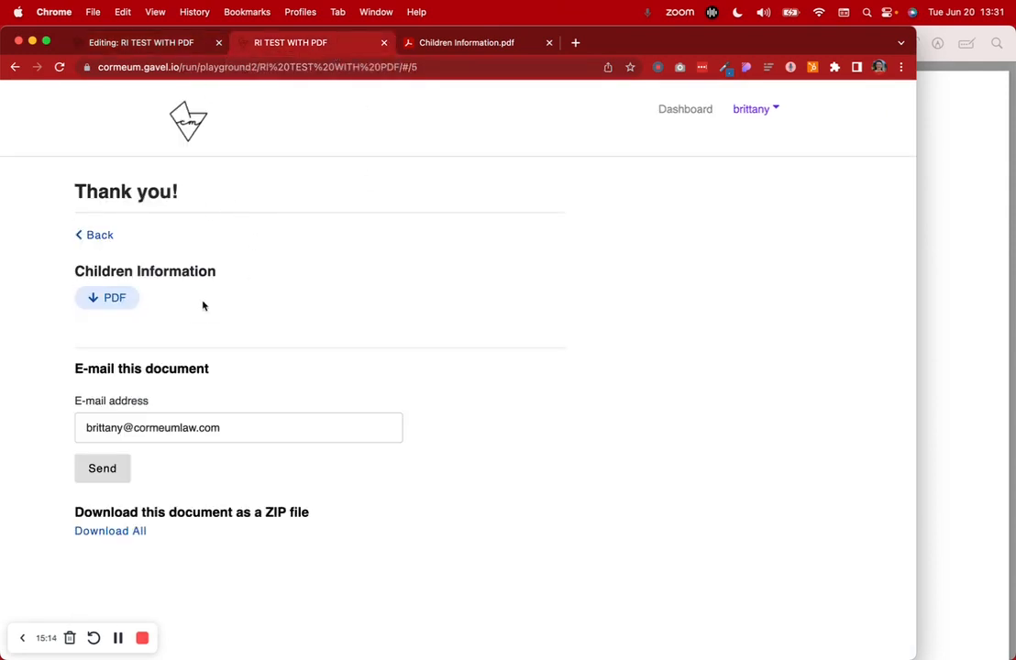
left_click_drag(75, 272, 245, 277)
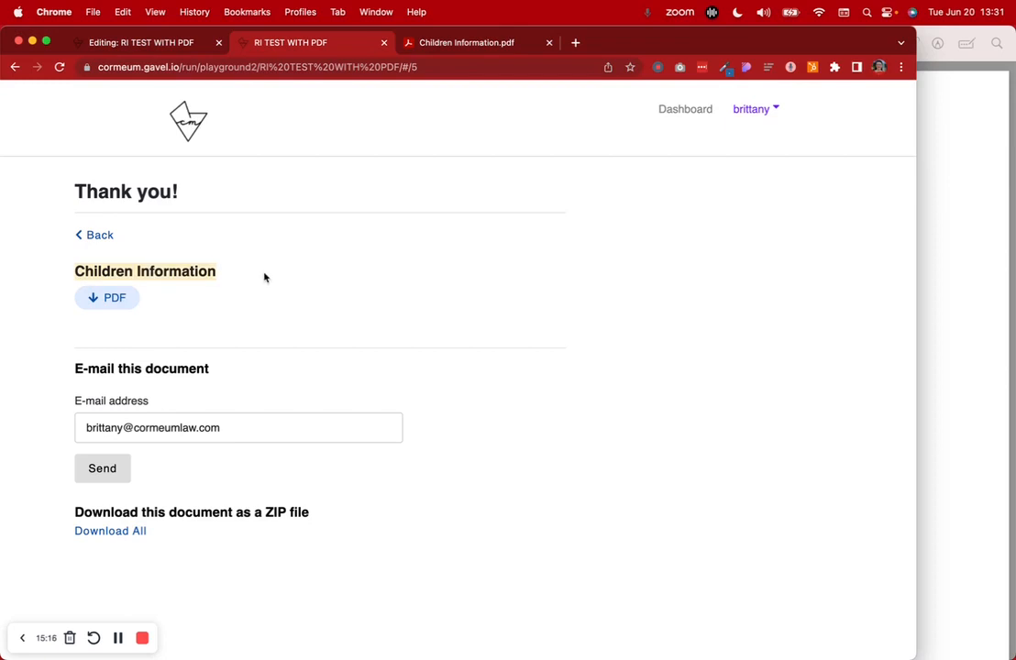
left_click(264, 277)
left_click(453, 43)
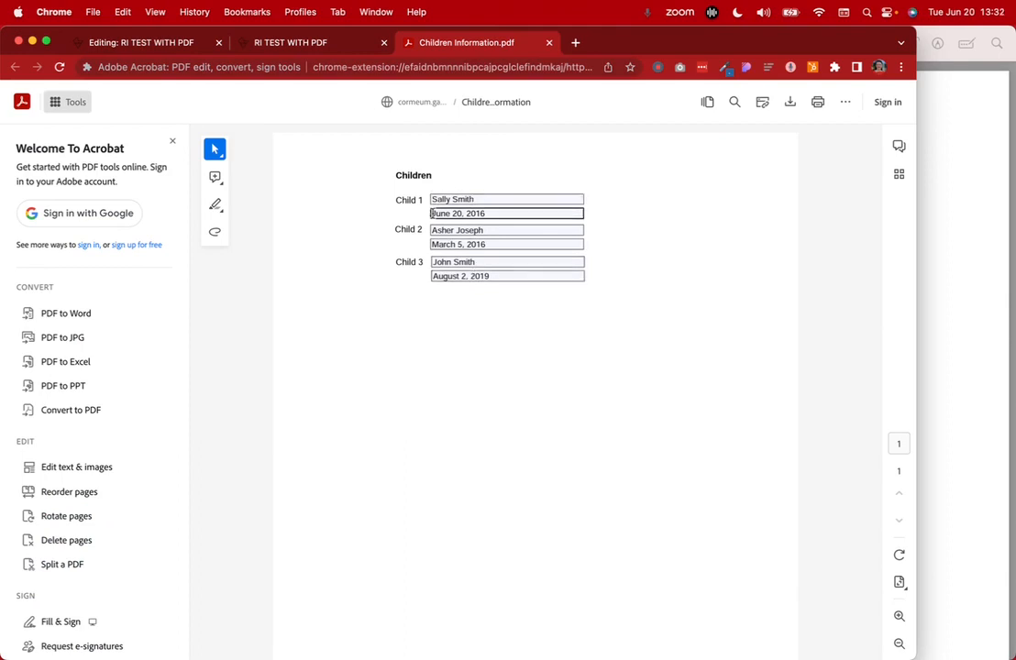
left_click(317, 44)
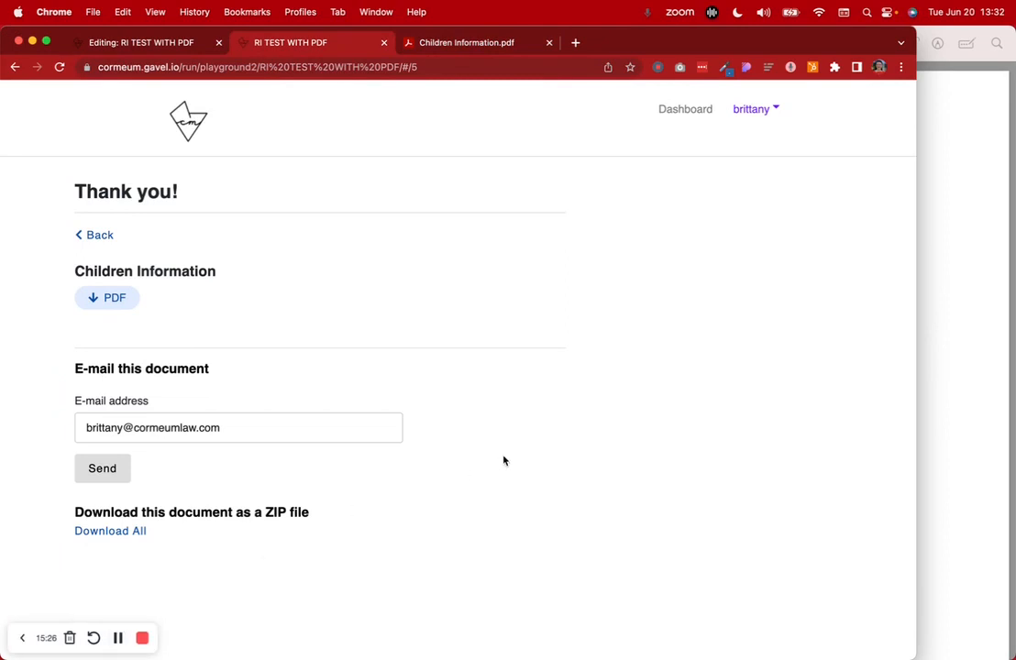